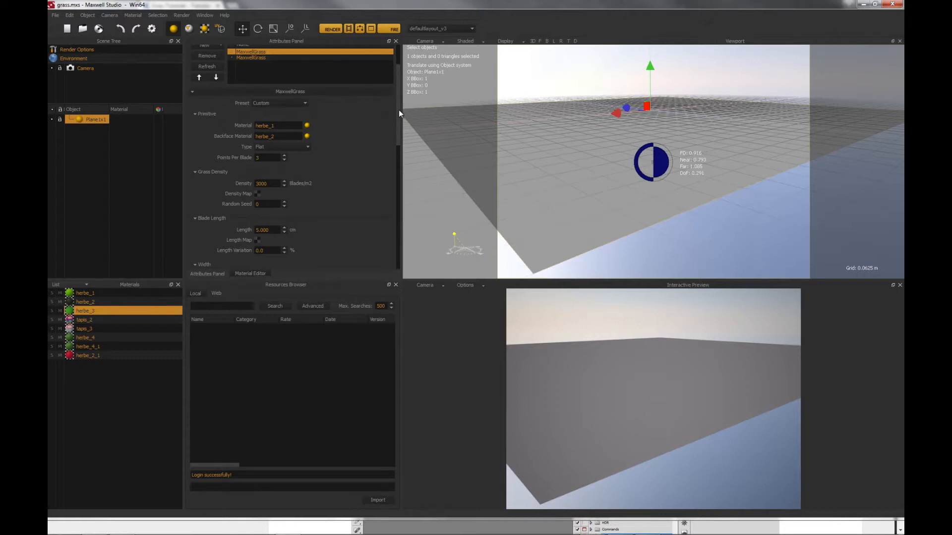
Look up the MaxwellGrass entry among the object modifier extensions available for the plane
{"action": "left_click_drag", "start_coordinate": [398, 109], "coordinate": [396, 79]}
{"action": "left_click", "coordinate": [85, 128]}
{"action": "left_click", "coordinate": [89, 119]}
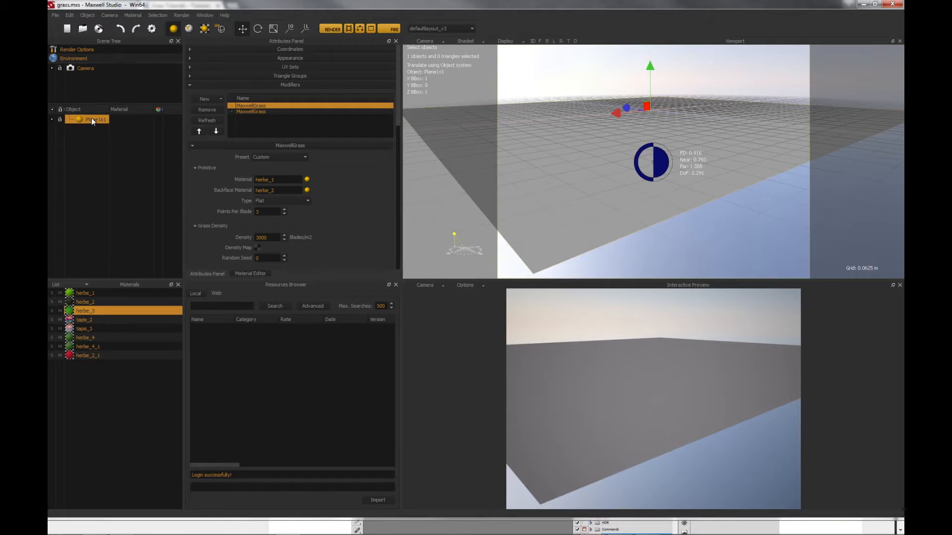
{"action": "right_click", "coordinate": [92, 117]}
{"action": "mouse_move", "coordinate": [160, 226]}
{"action": "mouse_move", "coordinate": [122, 233]}
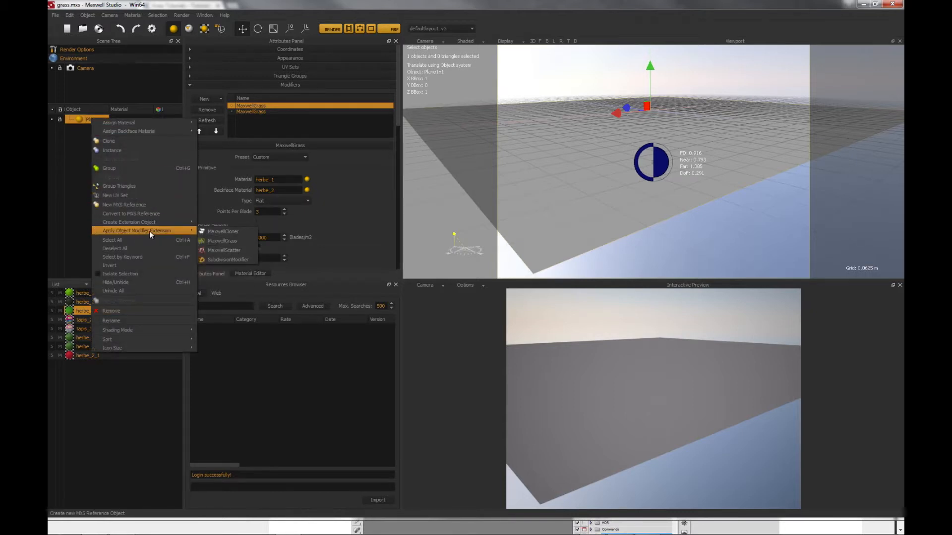
{"action": "left_click", "coordinate": [234, 239]}
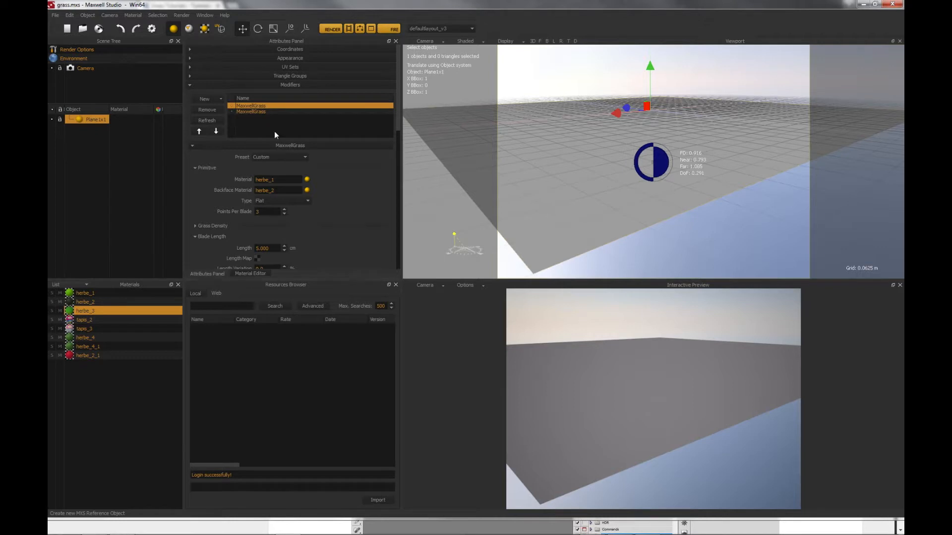
Look over the plane's coordinates and the modifier types that can be newly added to it
{"action": "left_click", "coordinate": [284, 49]}
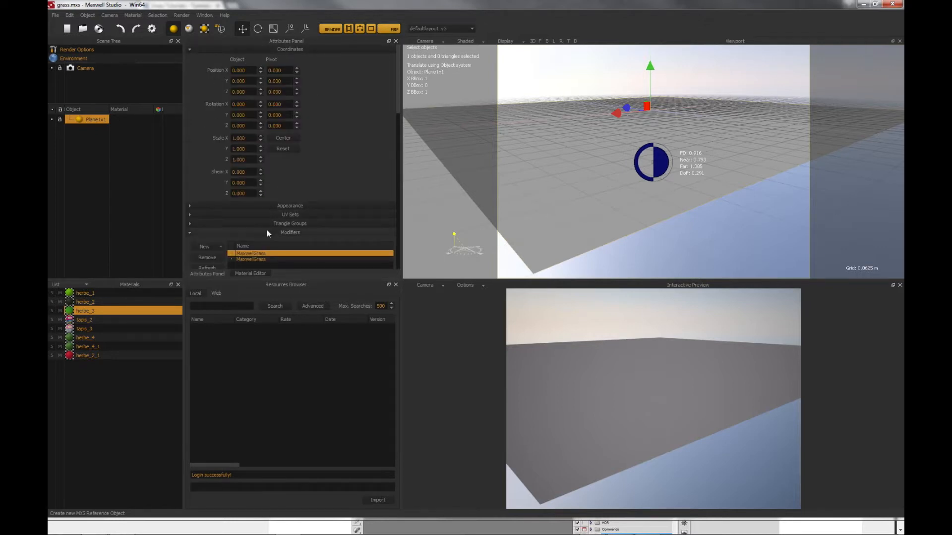
{"action": "left_click", "coordinate": [301, 50]}
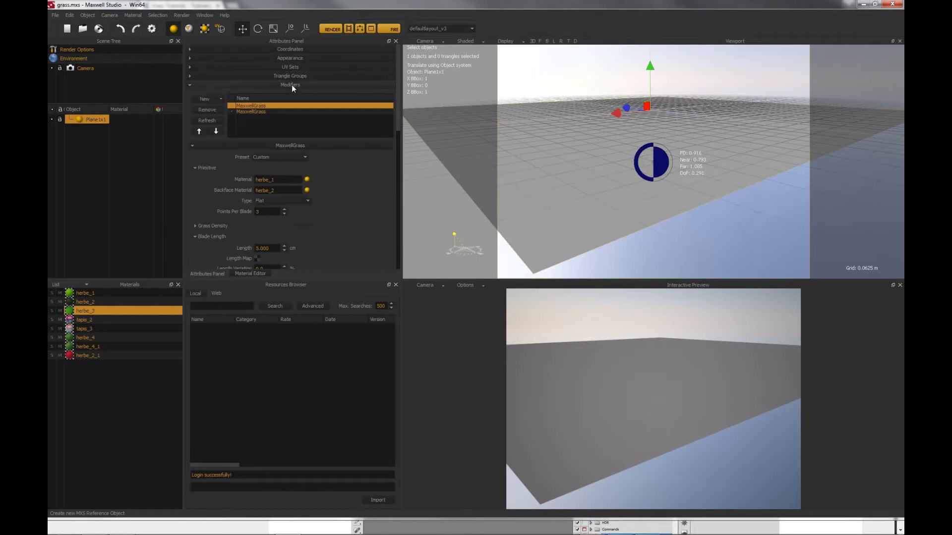
{"action": "left_click", "coordinate": [220, 98]}
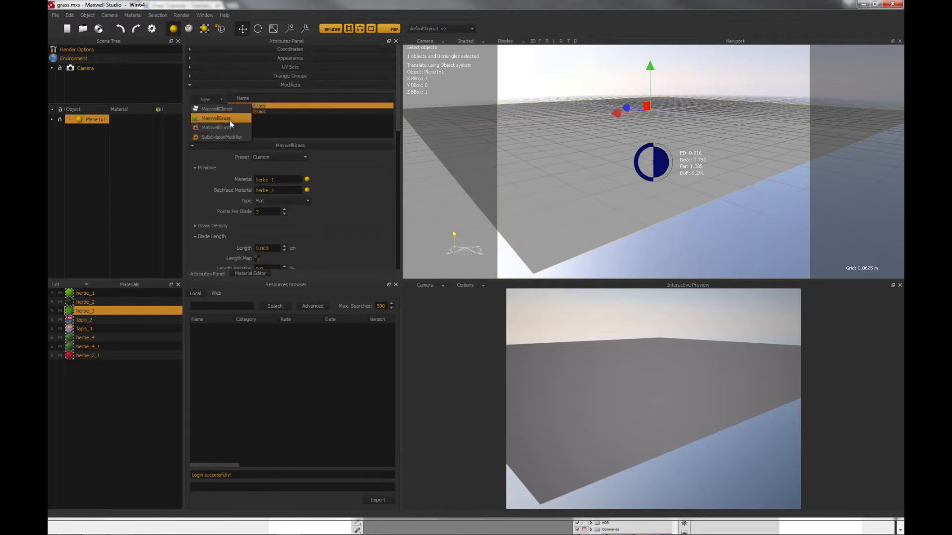
{"action": "left_click", "coordinate": [348, 175]}
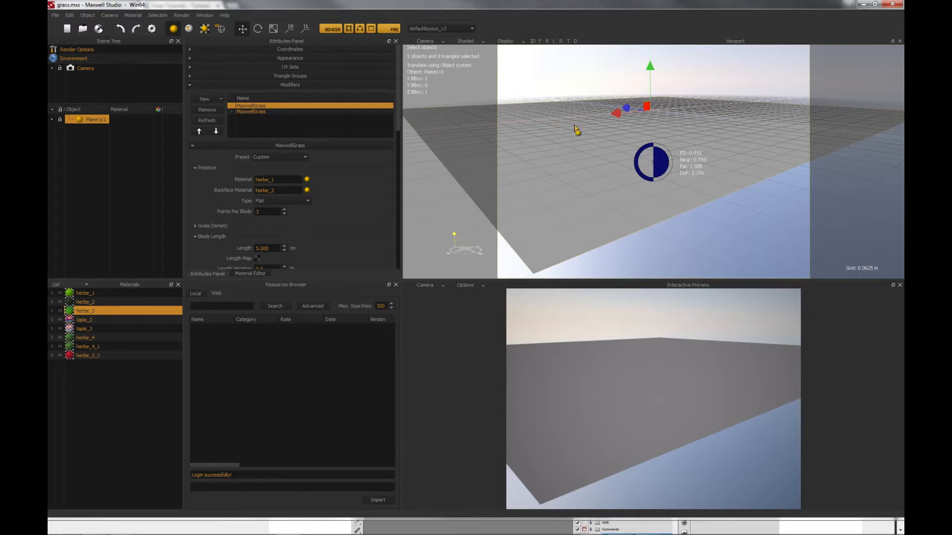
Hide the sky in the viewport and render the plane interactively with the first MaxwellGrass modifier enabled
{"action": "left_click", "coordinate": [520, 42]}
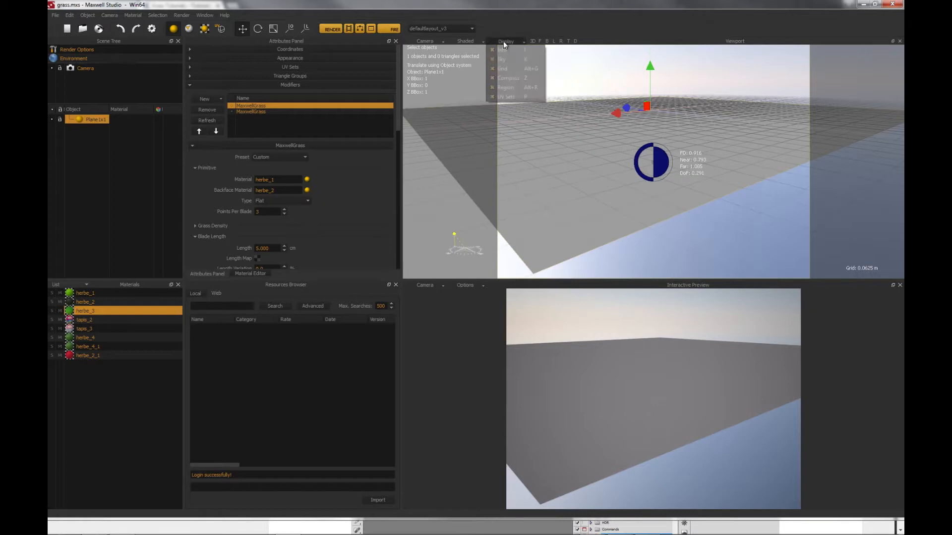
{"action": "left_click", "coordinate": [505, 62]}
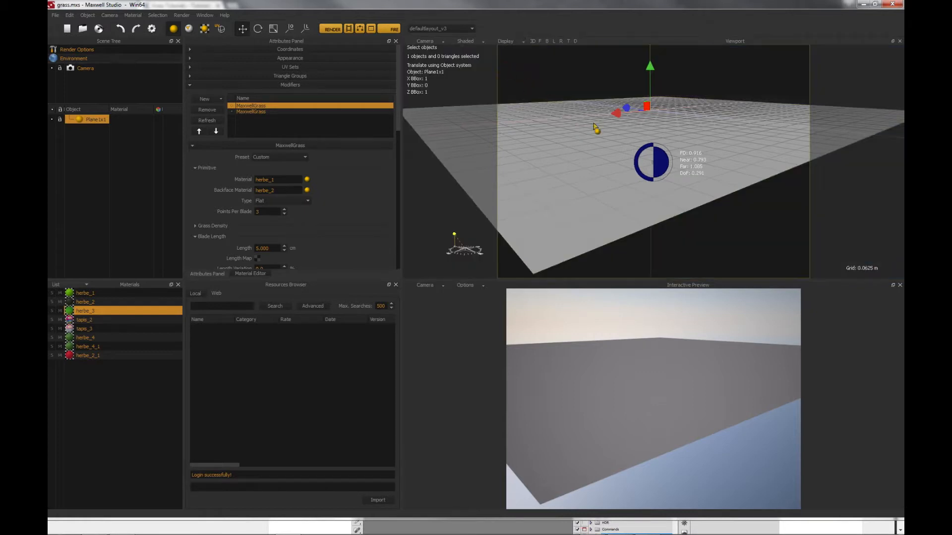
{"action": "left_click", "coordinate": [232, 106]}
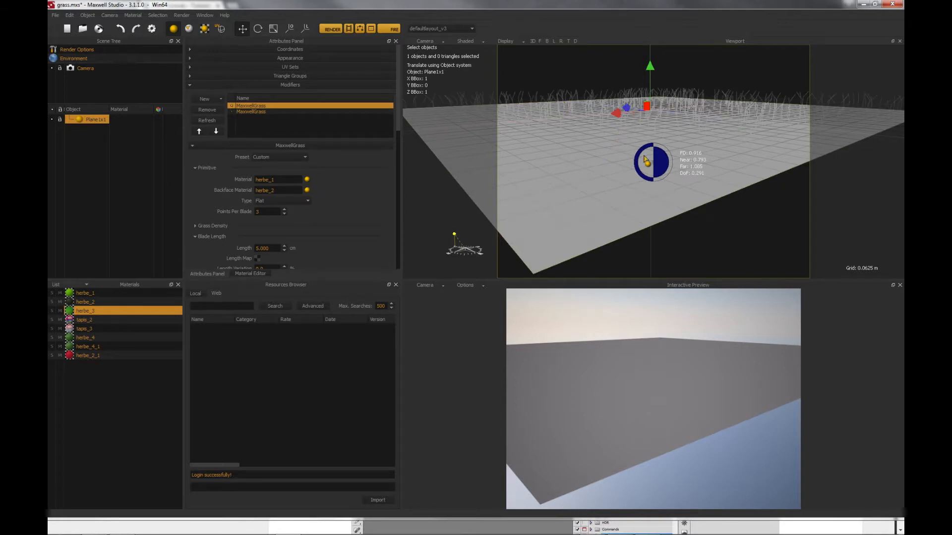
{"action": "left_click", "coordinate": [398, 29]}
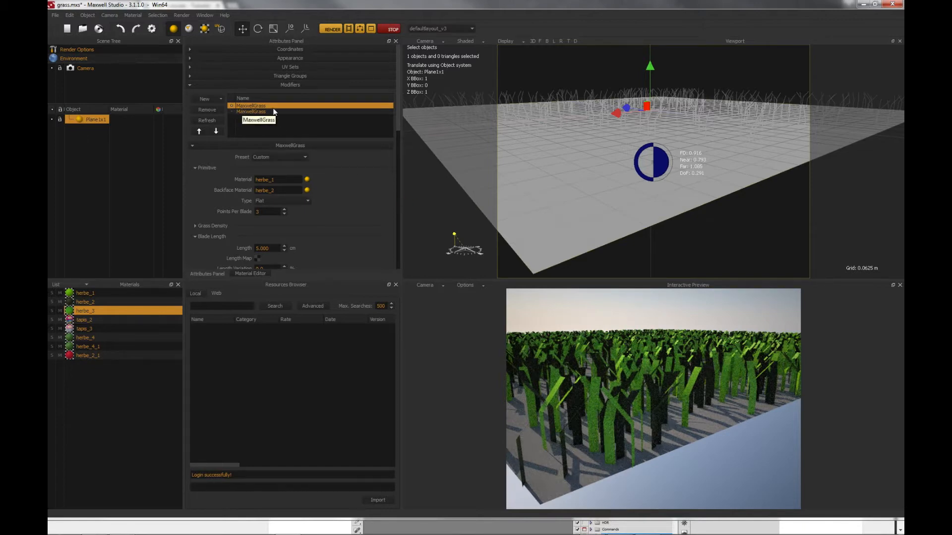
Disable the first MaxwellGrass modifier and collapse its parameter groups from Primitive through Cut off
{"action": "left_click", "coordinate": [231, 106]}
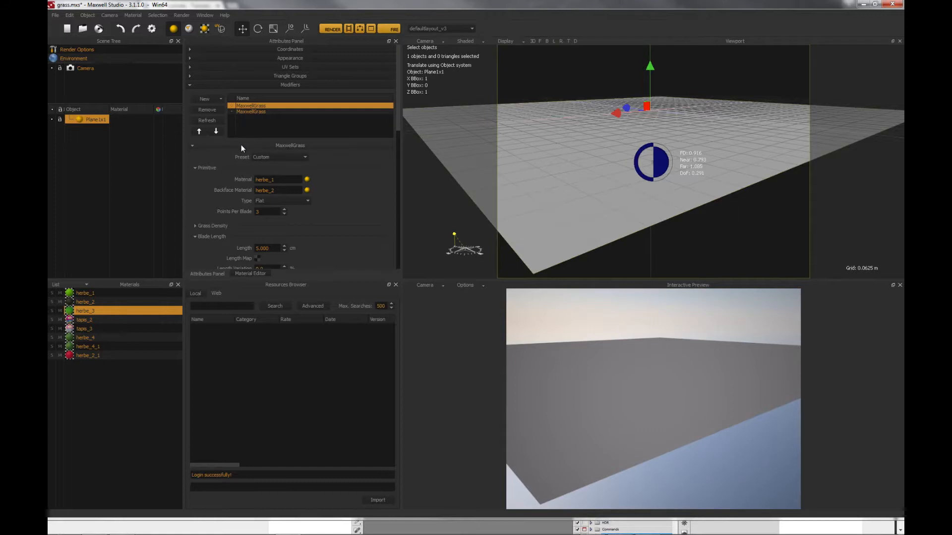
{"action": "left_click", "coordinate": [197, 168]}
{"action": "left_click", "coordinate": [207, 189]}
{"action": "left_click", "coordinate": [207, 200]}
{"action": "left_click", "coordinate": [206, 210]}
{"action": "left_click", "coordinate": [204, 221]}
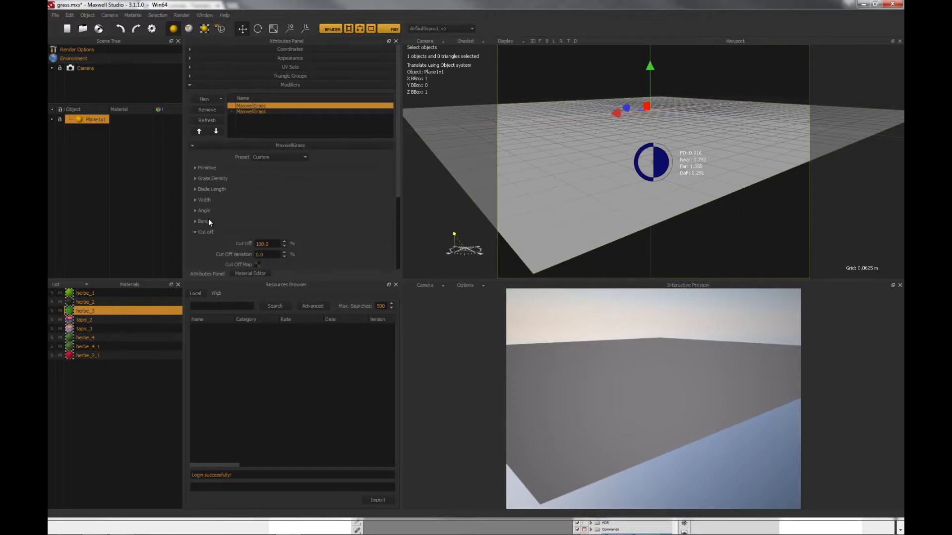
{"action": "left_click", "coordinate": [210, 231]}
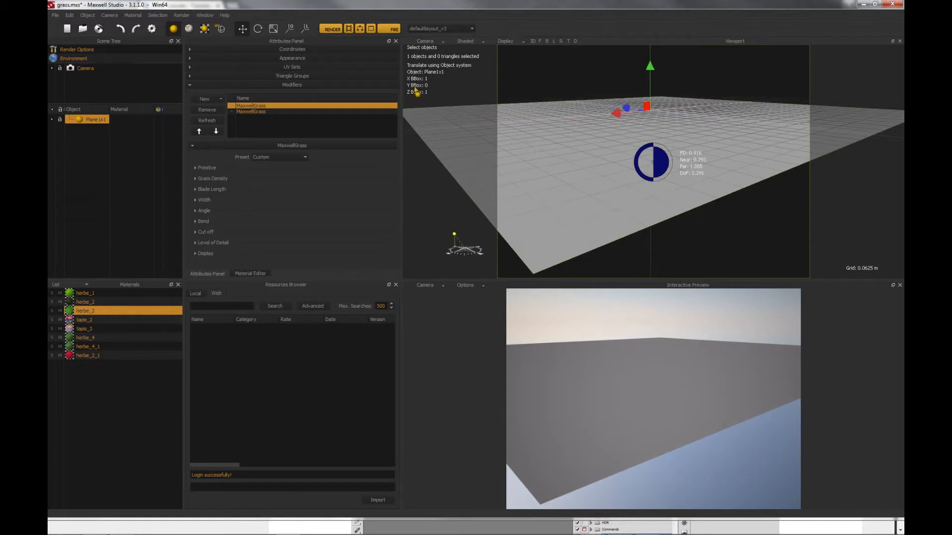
Enable the first MaxwellGrass modifier again and review the blade types offered in its Primitive settings
{"action": "left_click", "coordinate": [231, 105]}
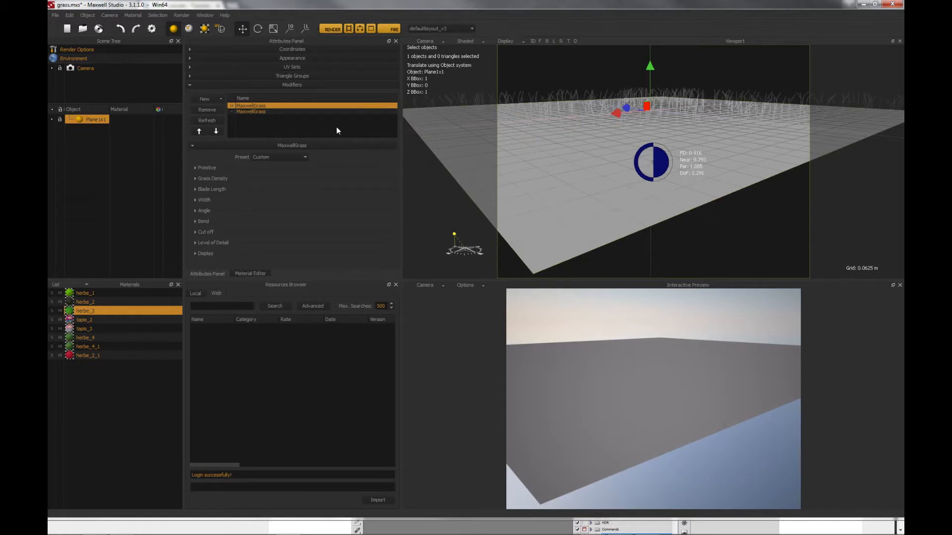
{"action": "left_click", "coordinate": [213, 168]}
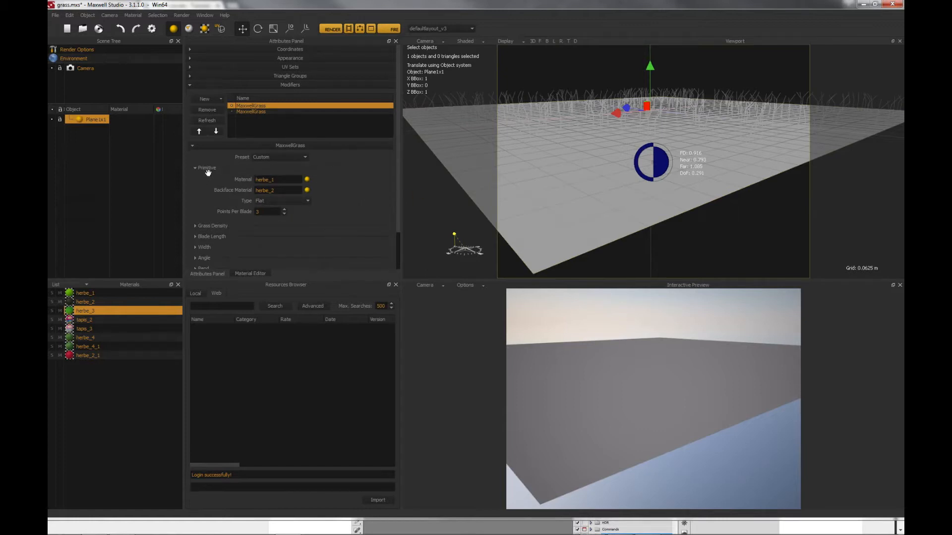
{"action": "left_click", "coordinate": [266, 201]}
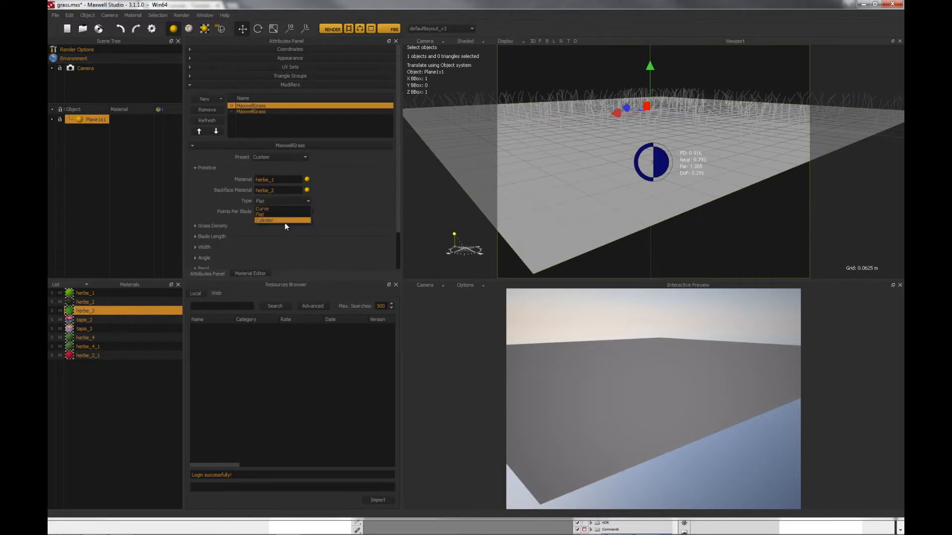
{"action": "left_click", "coordinate": [329, 202]}
{"action": "left_click", "coordinate": [292, 201]}
{"action": "left_click", "coordinate": [332, 204]}
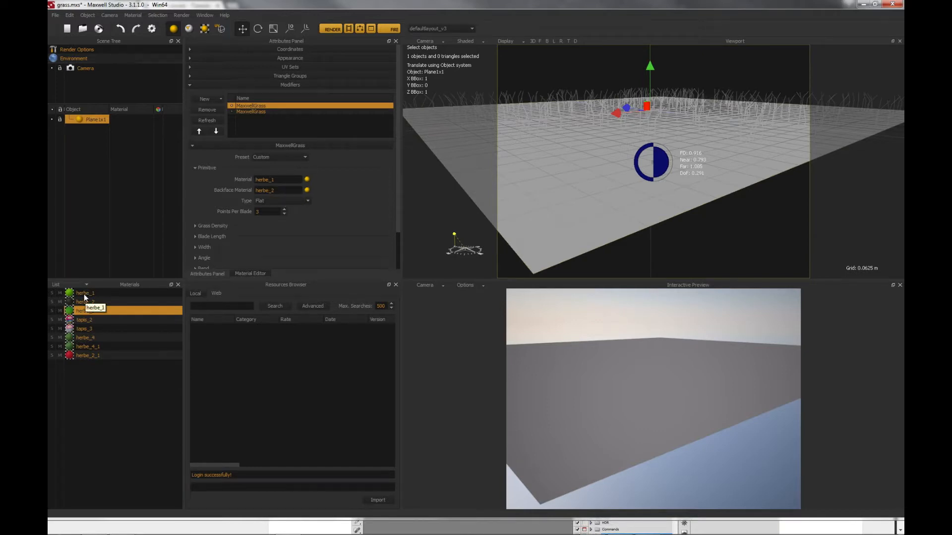
Check how the blade materials are picked for the grass and start the interactive render preview
{"action": "left_click_drag", "start_coordinate": [84, 293], "coordinate": [307, 187]}
{"action": "left_click", "coordinate": [307, 189]}
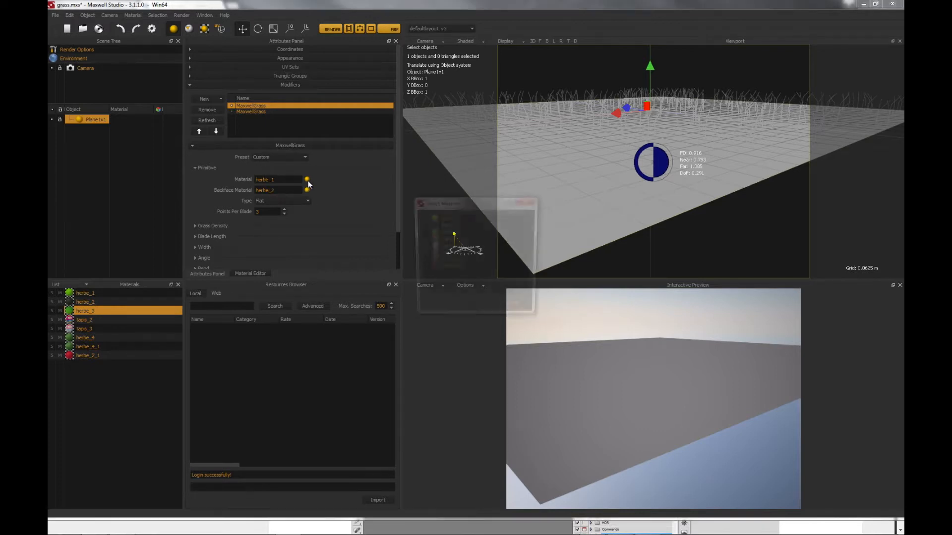
{"action": "left_click", "coordinate": [516, 307]}
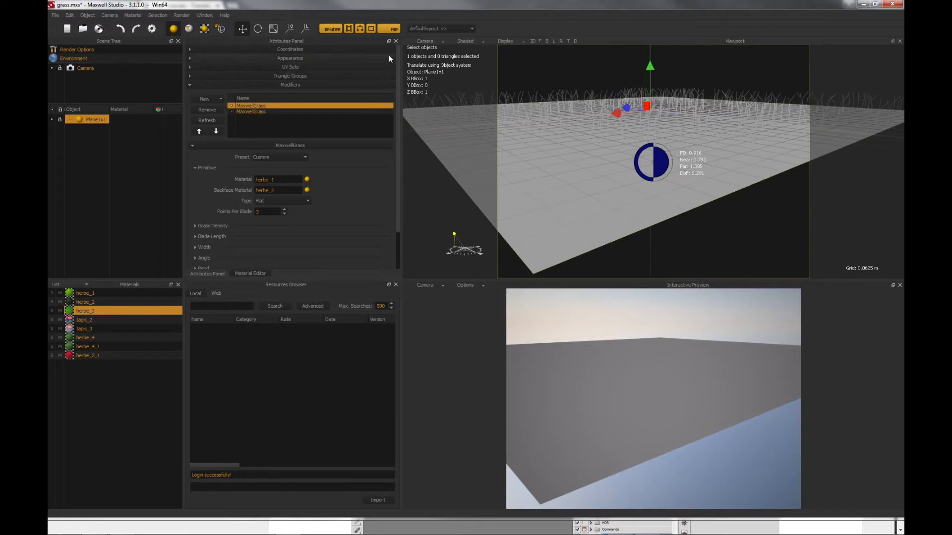
{"action": "left_click", "coordinate": [389, 30]}
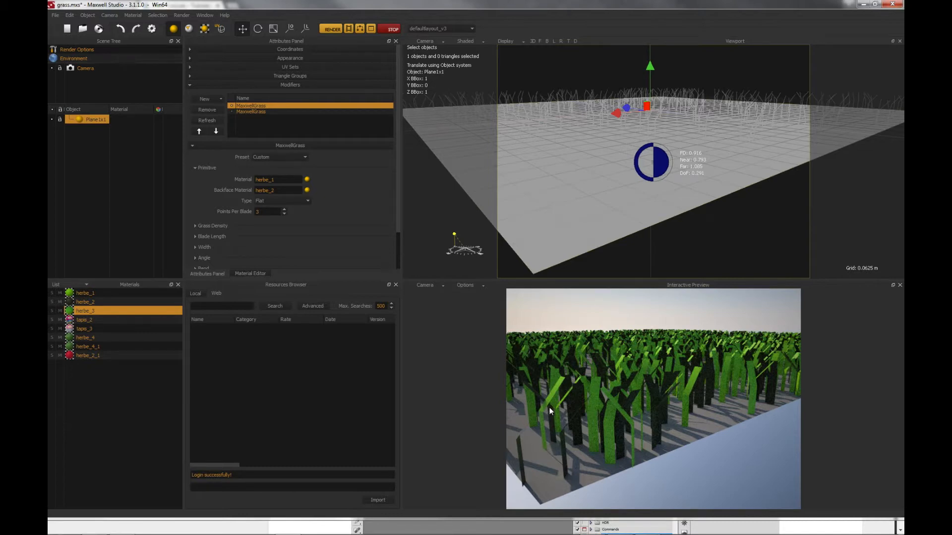
Try the Curve and Cylinder primitive types for the grass blades
{"action": "left_click", "coordinate": [304, 201]}
{"action": "left_click", "coordinate": [296, 210]}
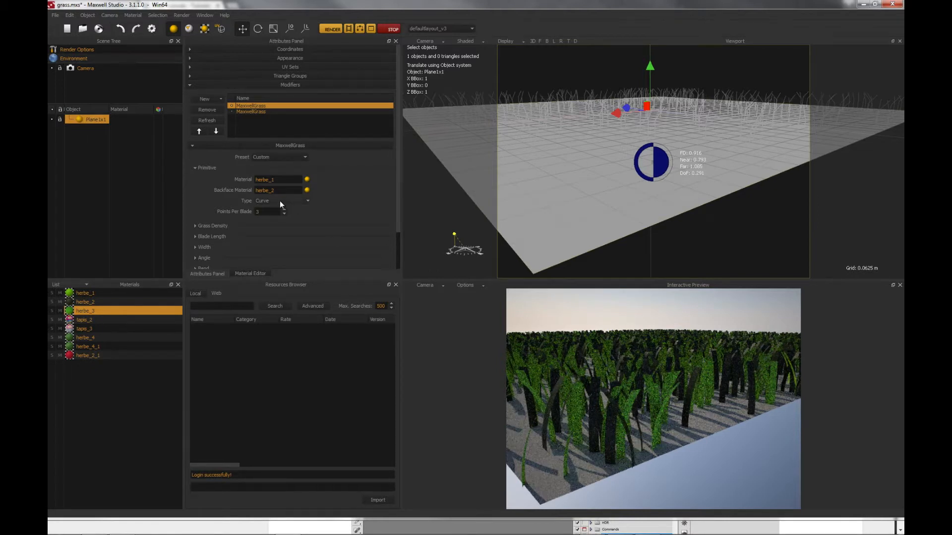
{"action": "left_click", "coordinate": [282, 220]}
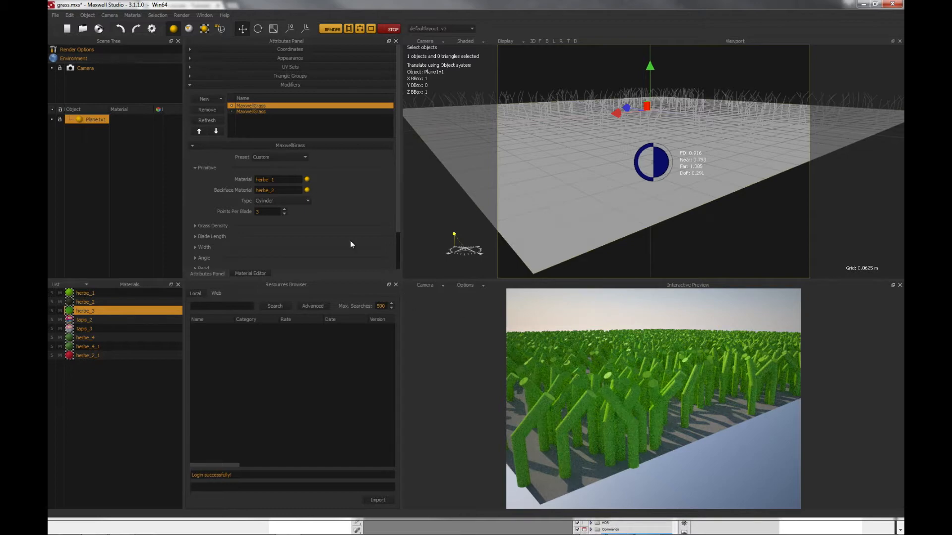
Set the points per blade to 6 and restart the interactive render preview
{"action": "double_click", "coordinate": [265, 179]}
{"action": "left_click", "coordinate": [392, 29]}
{"action": "left_click", "coordinate": [389, 29]}
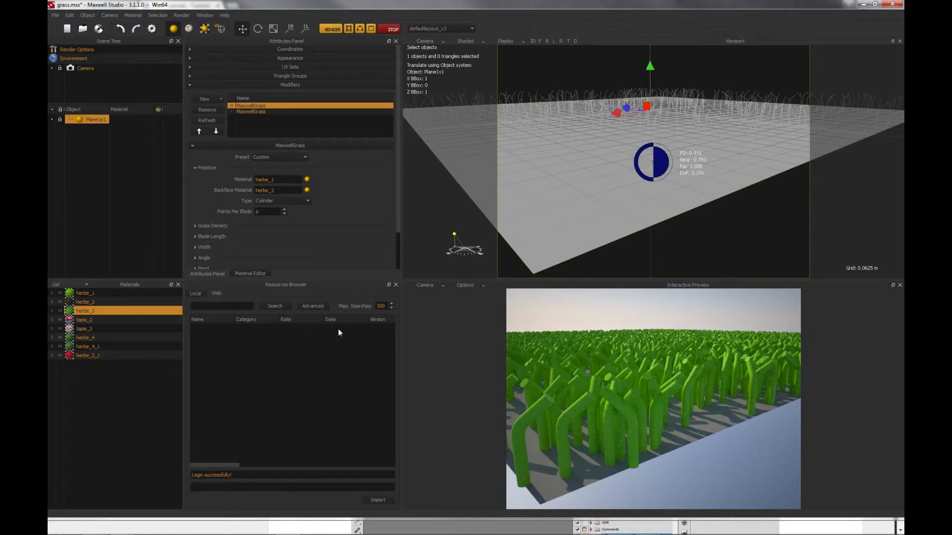
Set the points per blade to 3 and the grass primitive type to Flat
{"action": "double_click", "coordinate": [263, 211]}
{"action": "type", "text": "8"}
{"action": "key", "text": "Return"}
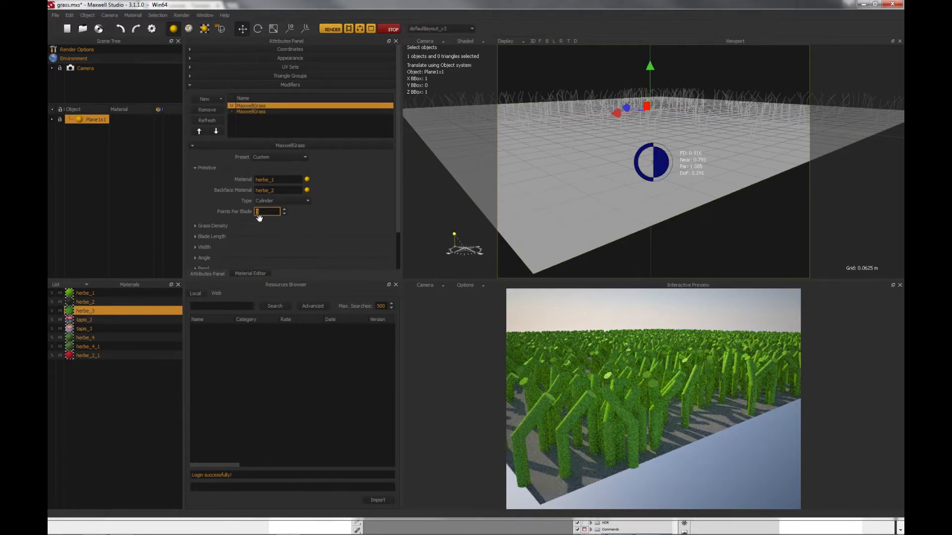
{"action": "left_click", "coordinate": [269, 199]}
{"action": "left_click", "coordinate": [272, 214]}
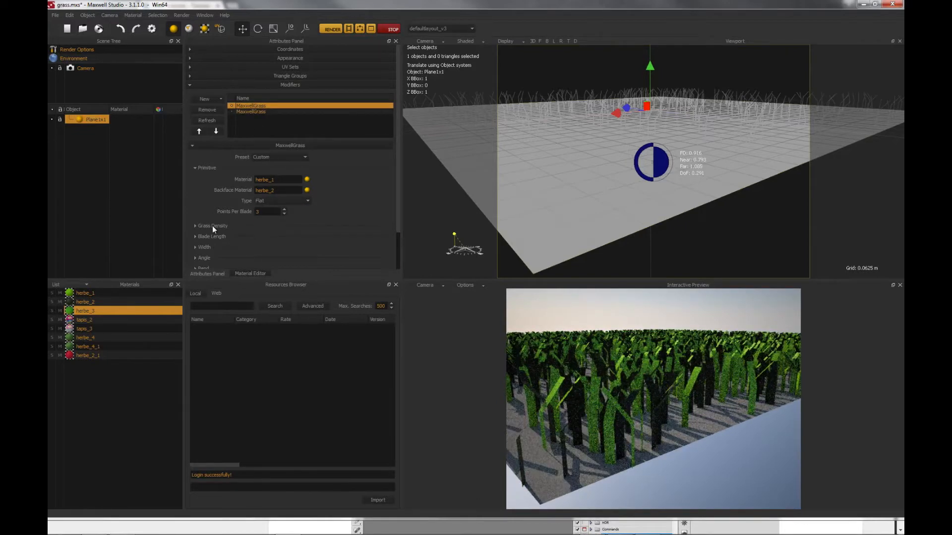
Set the grass density to 14500 blades per square metre in the Grass Density settings
{"action": "left_click", "coordinate": [195, 168]}
{"action": "left_click", "coordinate": [208, 179]}
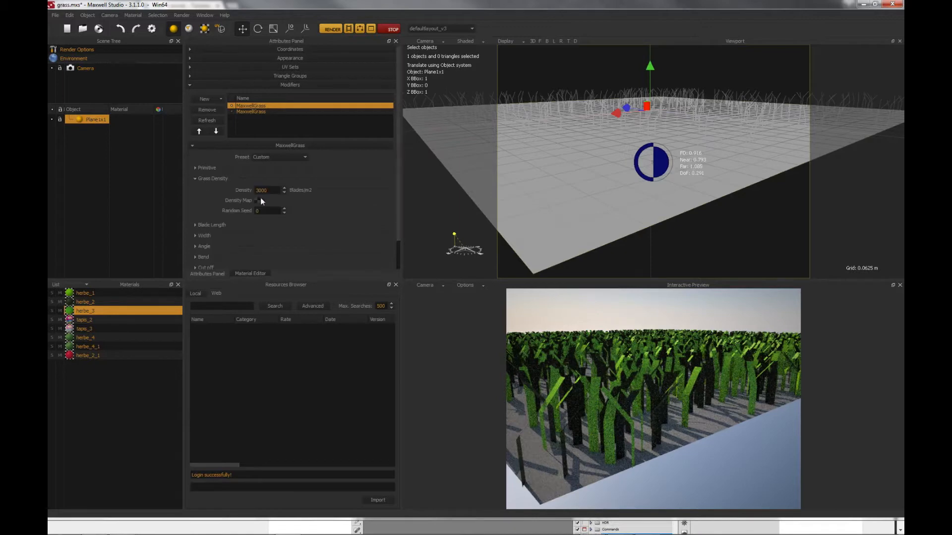
{"action": "left_click", "coordinate": [259, 190]}
{"action": "left_click_drag", "start_coordinate": [699, 178], "coordinate": [663, 207], "text": "alt"}
{"action": "scroll", "coordinate": [666, 212], "scroll_direction": "down", "scroll_amount": 5}
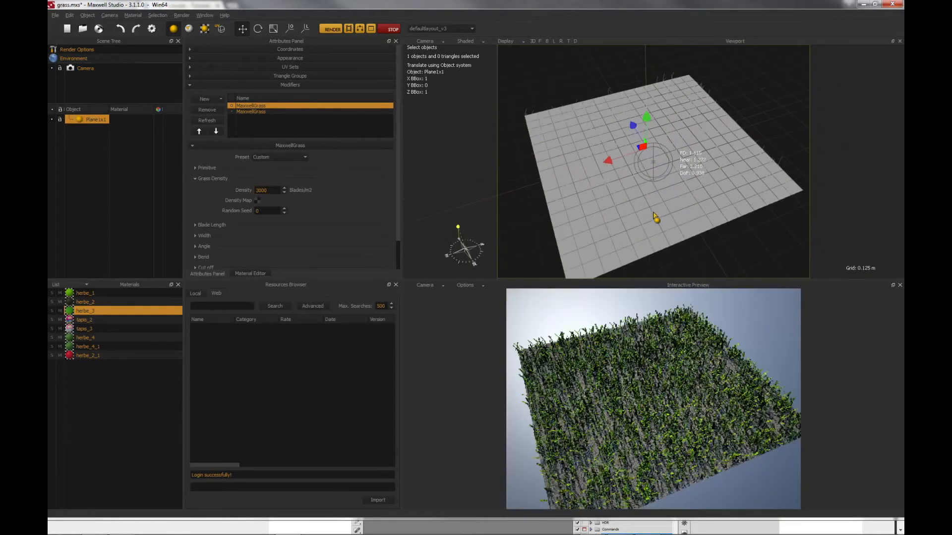
{"action": "left_click", "coordinate": [273, 191]}
{"action": "double_click", "coordinate": [274, 191]}
{"action": "type", "text": "14500"}
{"action": "key", "text": "Return"}
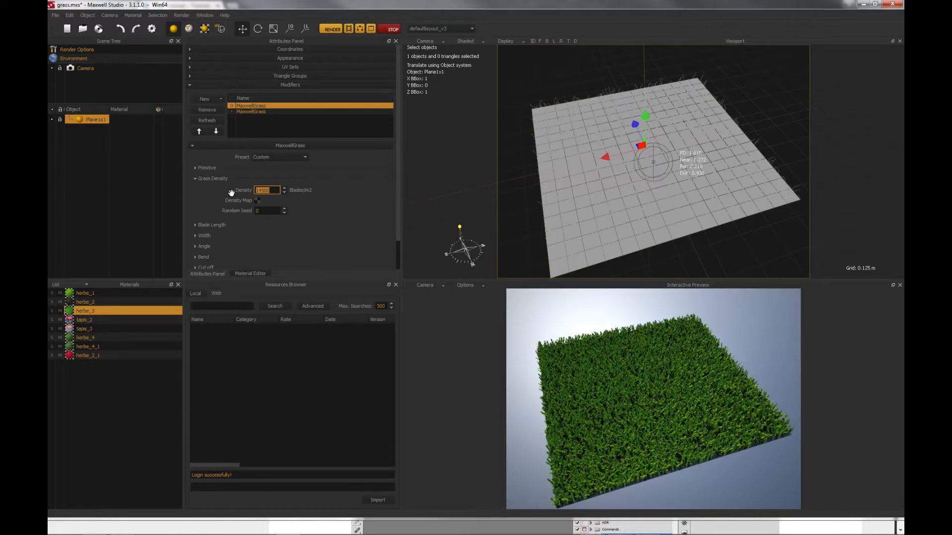
Assign a Circle procedural texture as the grass density map
{"action": "left_click", "coordinate": [257, 201]}
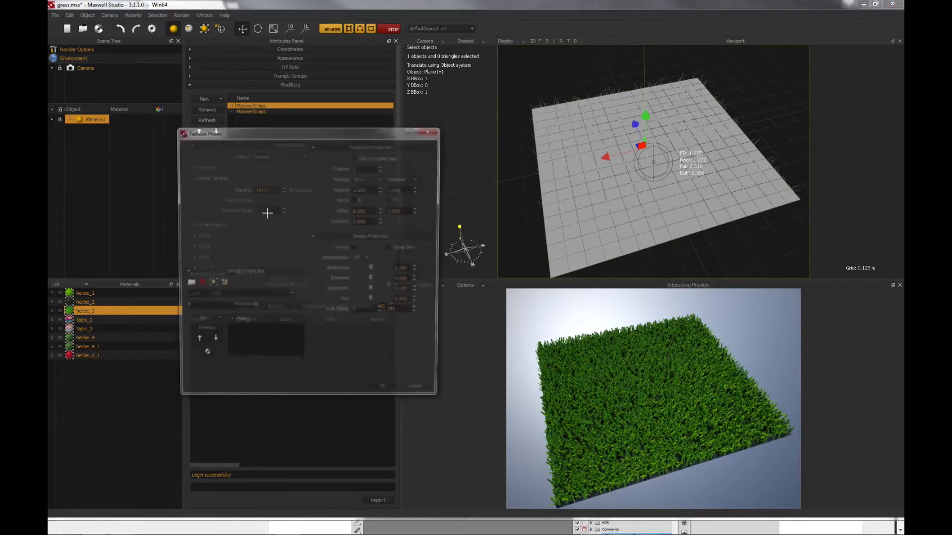
{"action": "left_click", "coordinate": [215, 321]}
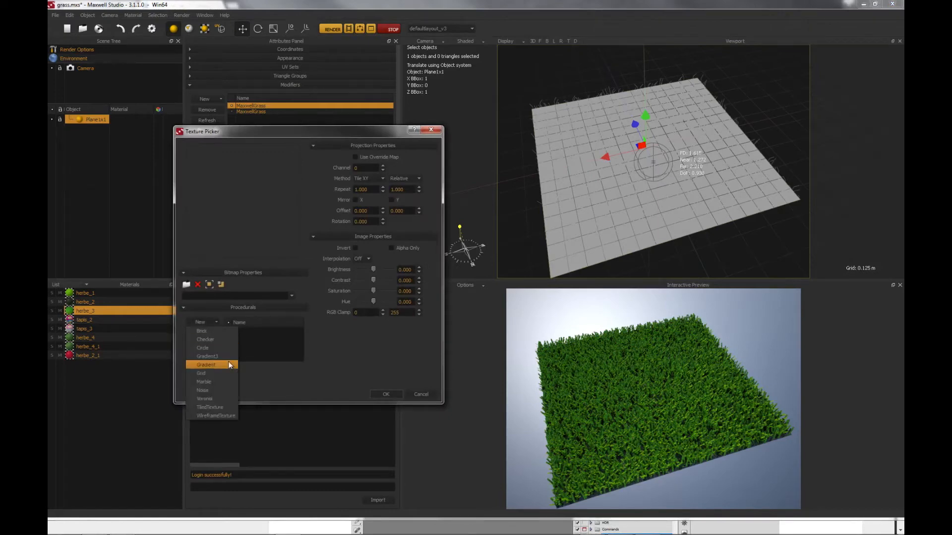
{"action": "left_click", "coordinate": [203, 348]}
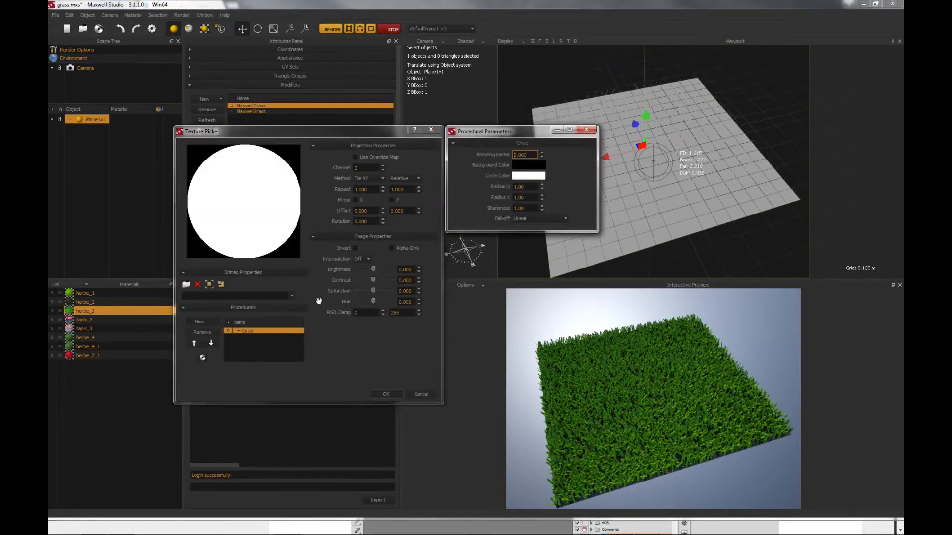
{"action": "left_click", "coordinate": [387, 394]}
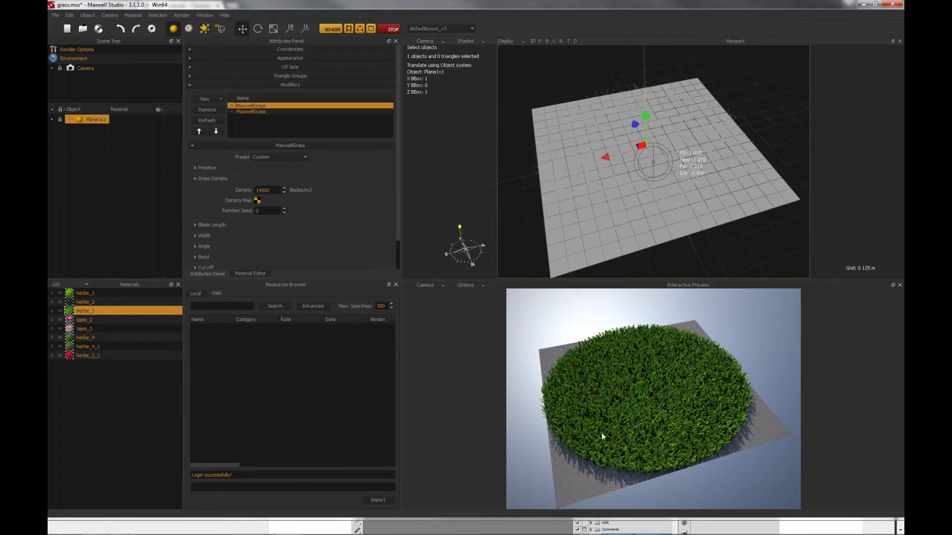
Set the grass density to 3000 blades per square metre
{"action": "left_click_drag", "start_coordinate": [576, 411], "coordinate": [570, 388], "text": "alt"}
{"action": "left_click_drag", "start_coordinate": [628, 204], "coordinate": [662, 209], "text": "alt"}
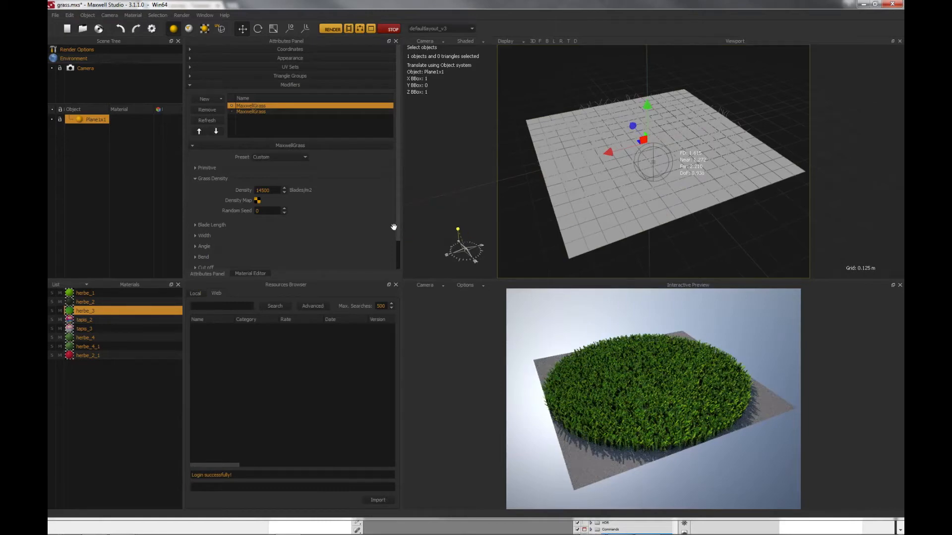
{"action": "double_click", "coordinate": [267, 190]}
{"action": "type", "text": "3000"}
{"action": "key", "text": "Return"}
{"action": "type", "text": "3000"}
{"action": "key", "text": "Return"}
Remove the Circle procedural texture from the grass density map
{"action": "left_click", "coordinate": [257, 201]}
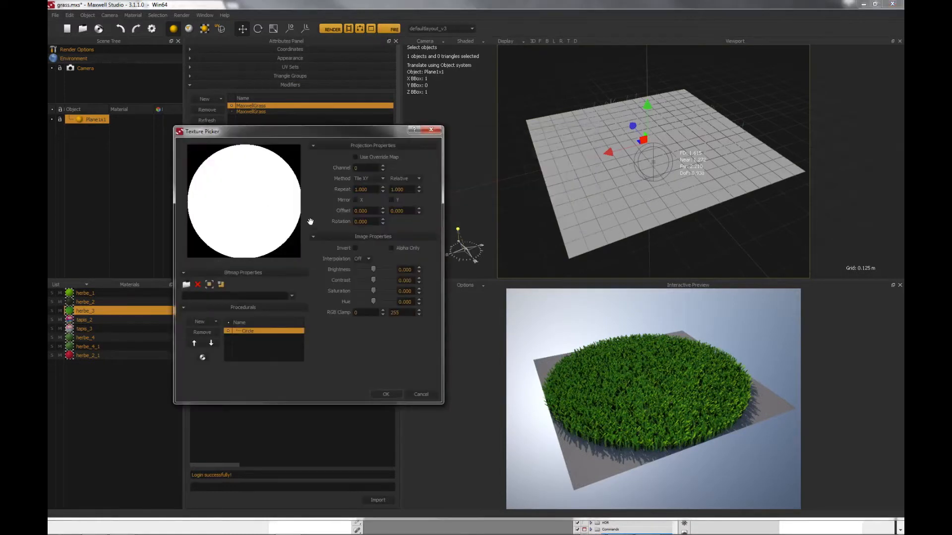
{"action": "left_click", "coordinate": [213, 332]}
{"action": "left_click", "coordinate": [379, 393]}
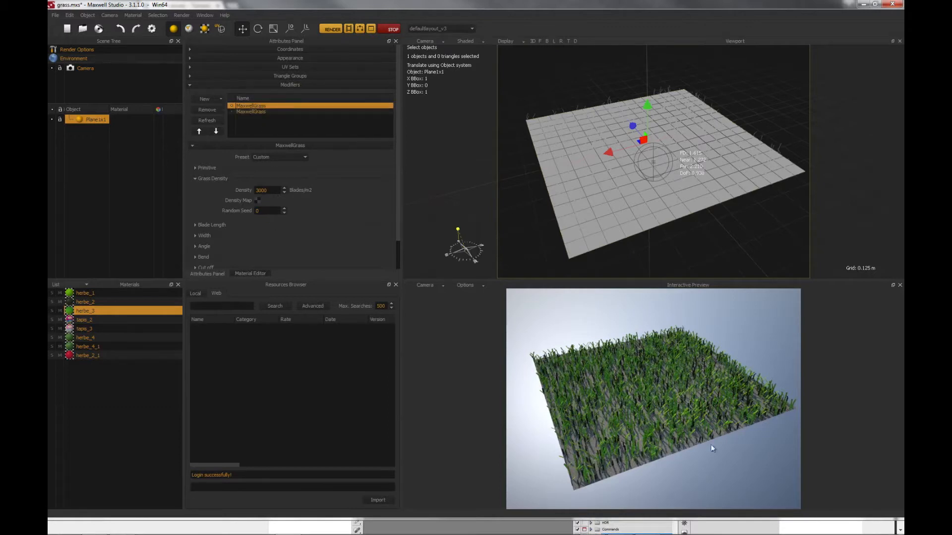
Copy the first MaxwellGrass modifier's settings to the second modifier and show only the second one in the interactive preview
{"action": "scroll", "coordinate": [622, 272], "scroll_direction": "up", "scroll_amount": 5}
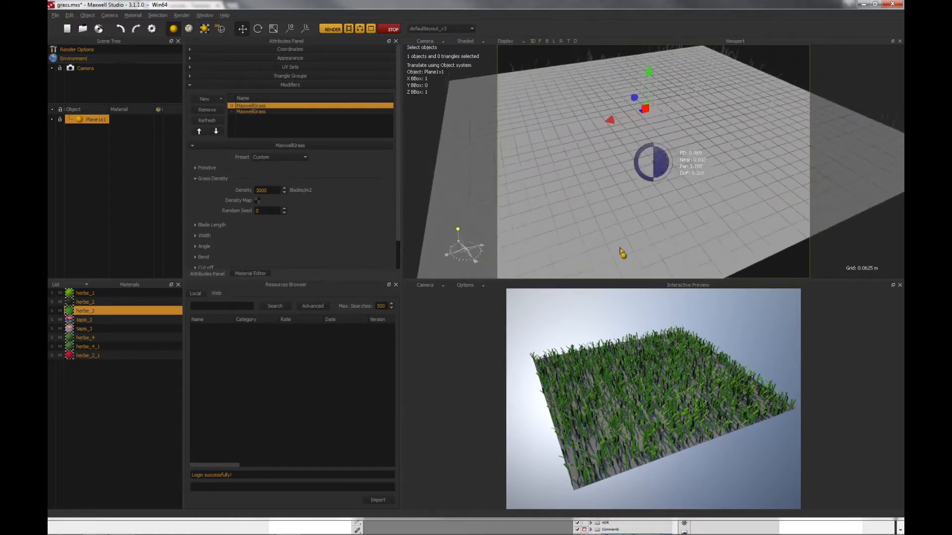
{"action": "middle_click_drag", "start_coordinate": [622, 251], "coordinate": [657, 231], "text": "alt"}
{"action": "scroll", "coordinate": [652, 252], "scroll_direction": "down", "scroll_amount": 2}
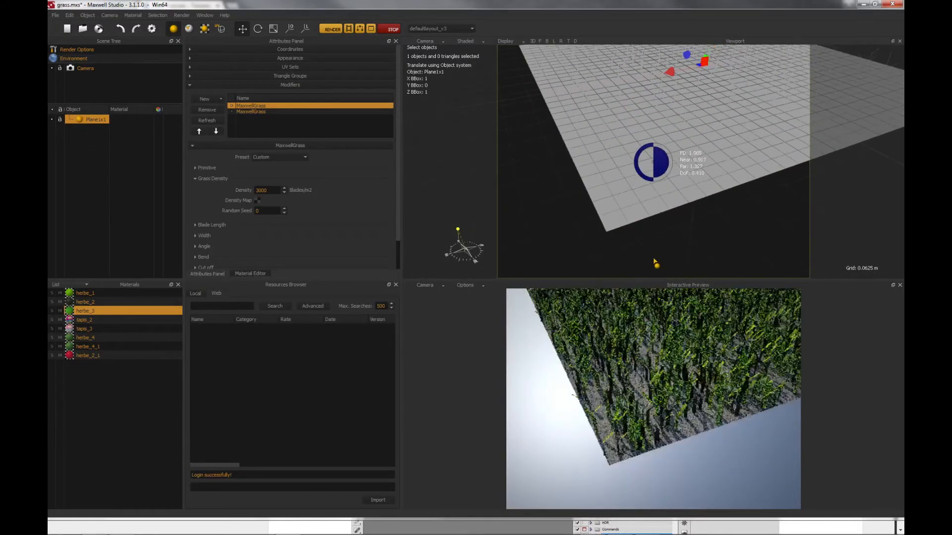
{"action": "middle_click_drag", "start_coordinate": [661, 232], "coordinate": [654, 236], "text": "alt"}
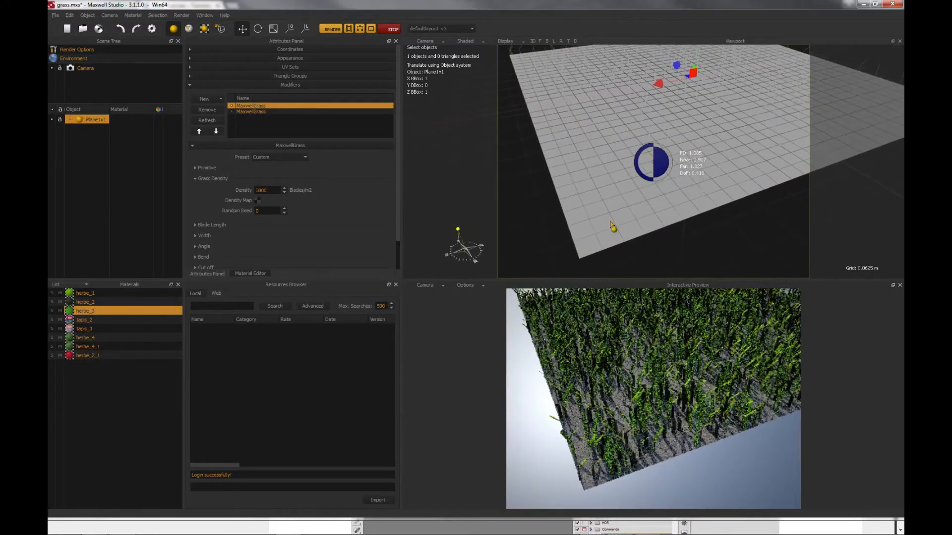
{"action": "right_click", "coordinate": [273, 105]}
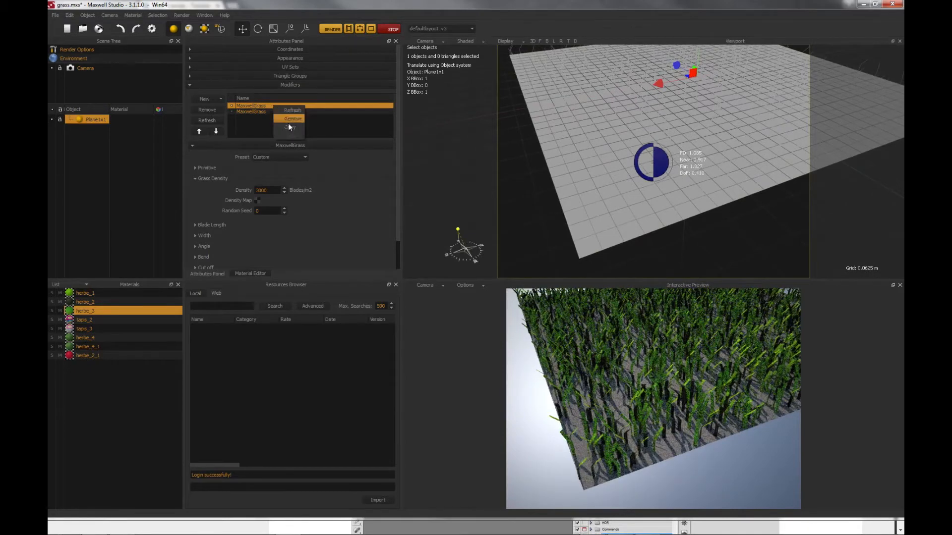
{"action": "left_click", "coordinate": [290, 127]}
{"action": "left_click", "coordinate": [258, 111]}
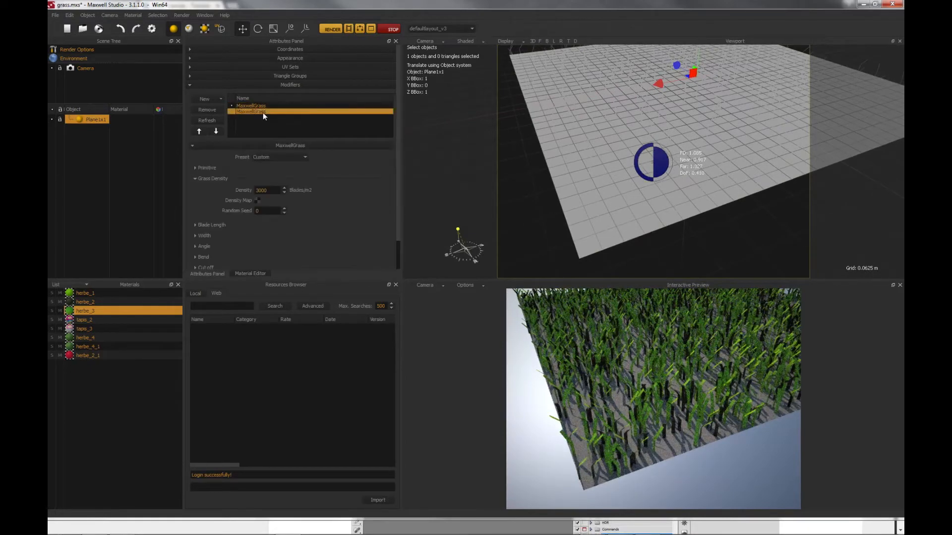
{"action": "left_click", "coordinate": [232, 106]}
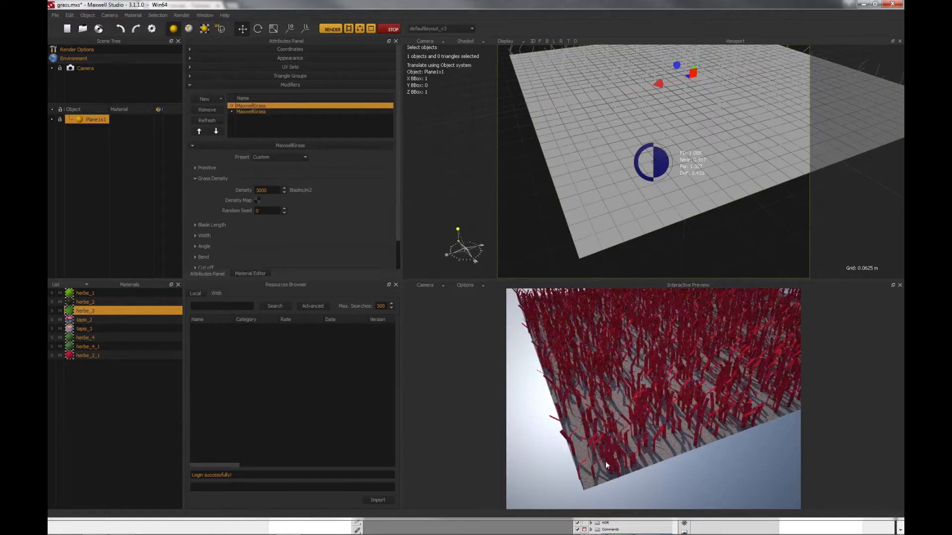
Set the first MaxwellGrass modifier's random seed to 250
{"action": "double_click", "coordinate": [258, 211]}
{"action": "type", "text": "250"}
{"action": "key", "text": "Return"}
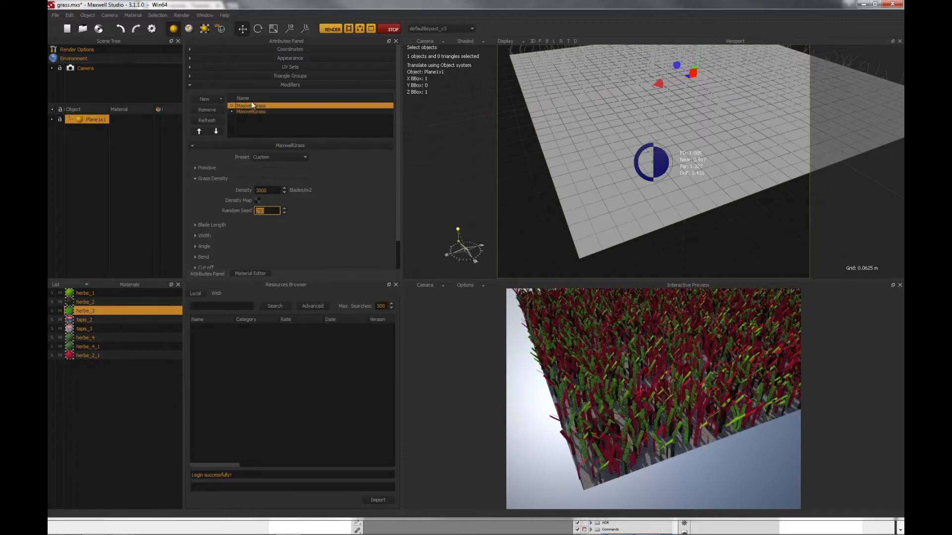
Reset the first MaxwellGrass modifier's random seed to 0 and disable the second MaxwellGrass modifier
{"action": "type", "text": "0"}
{"action": "key", "text": "Return"}
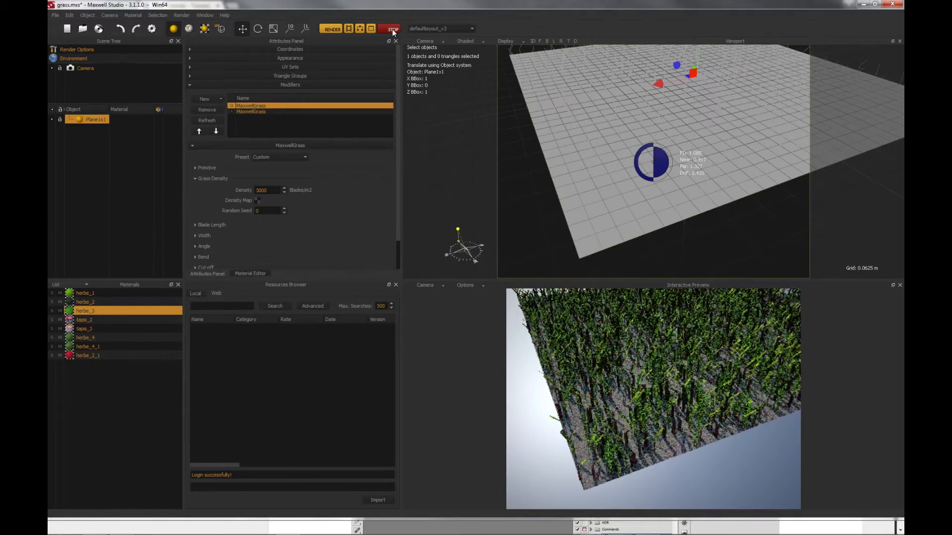
Set the blade length to 15 cm in the Blade Length settings, with the interactive preview restarted from a lower view
{"action": "left_click", "coordinate": [196, 178]}
{"action": "left_click", "coordinate": [218, 189]}
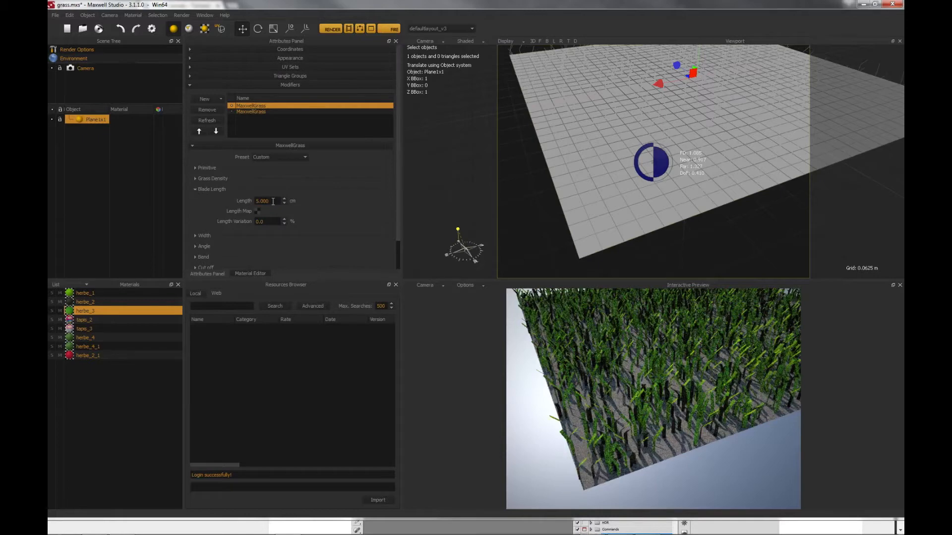
{"action": "mouse_move", "coordinate": [583, 201]}
{"action": "left_mouse_down", "text": "alt"}
{"action": "mouse_move", "coordinate": [594, 180]}
{"action": "mouse_move", "coordinate": [590, 201]}
{"action": "left_mouse_up", "text": "alt"}
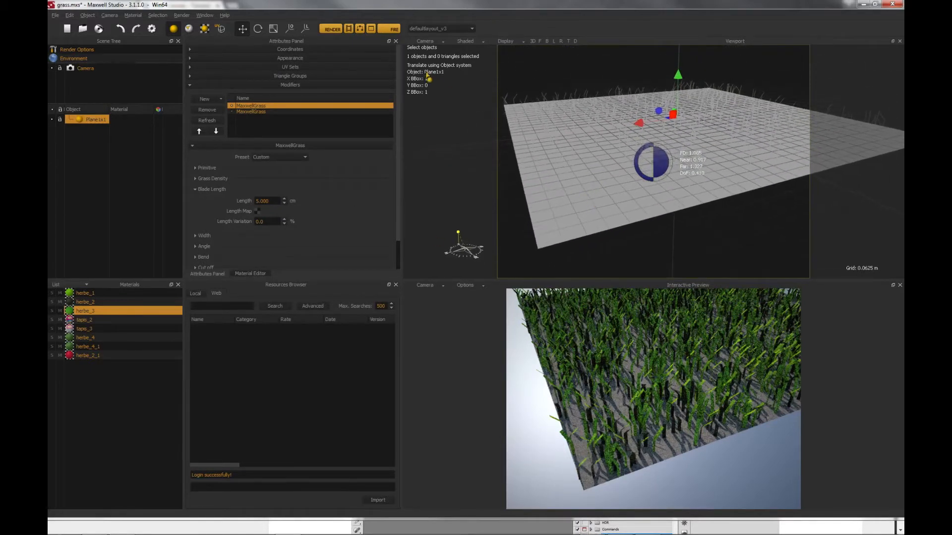
{"action": "left_click", "coordinate": [390, 30]}
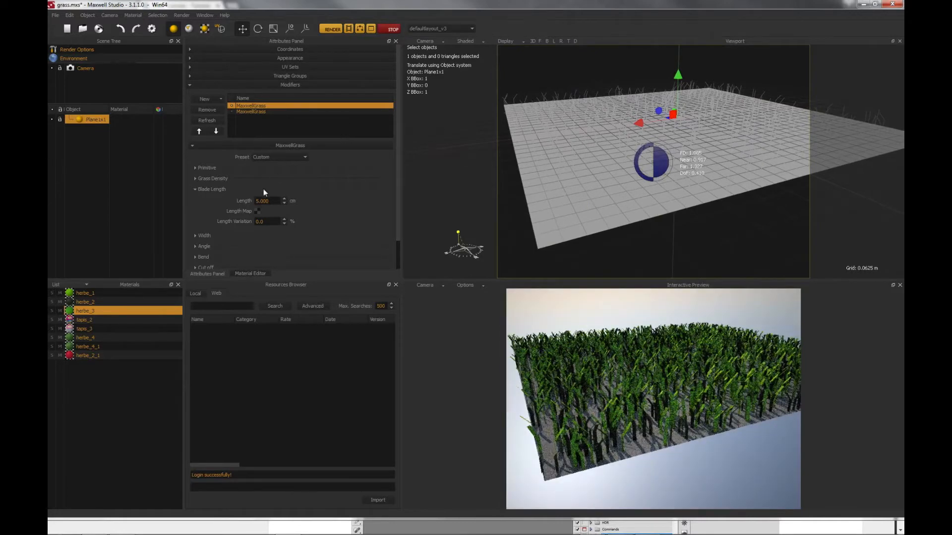
{"action": "left_click_drag", "start_coordinate": [272, 199], "coordinate": [247, 195]}
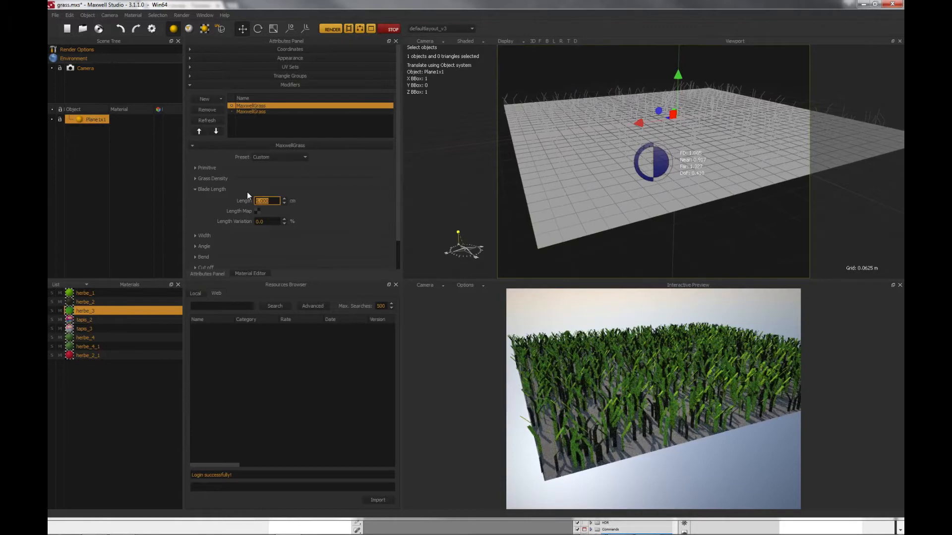
{"action": "key", "text": "Return"}
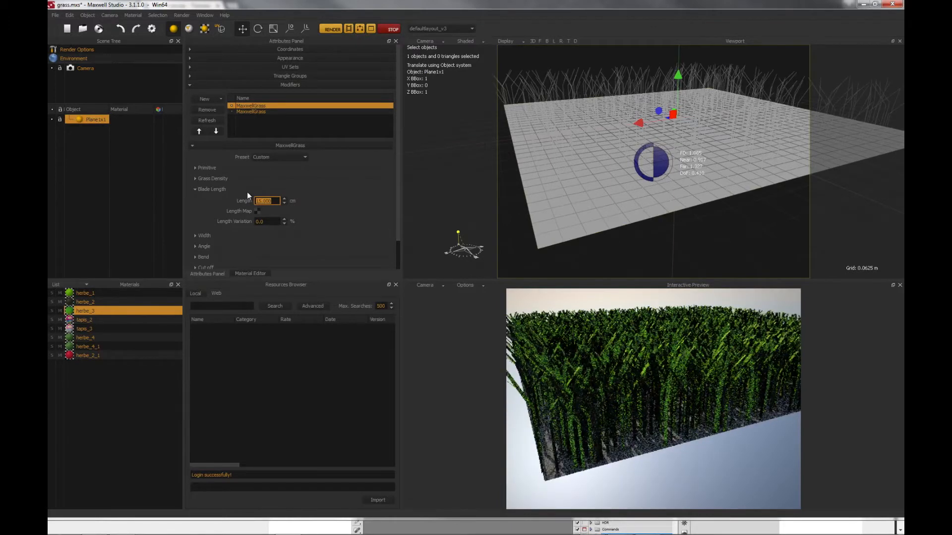
Set the blade length to 3 cm
{"action": "left_click", "coordinate": [258, 201]}
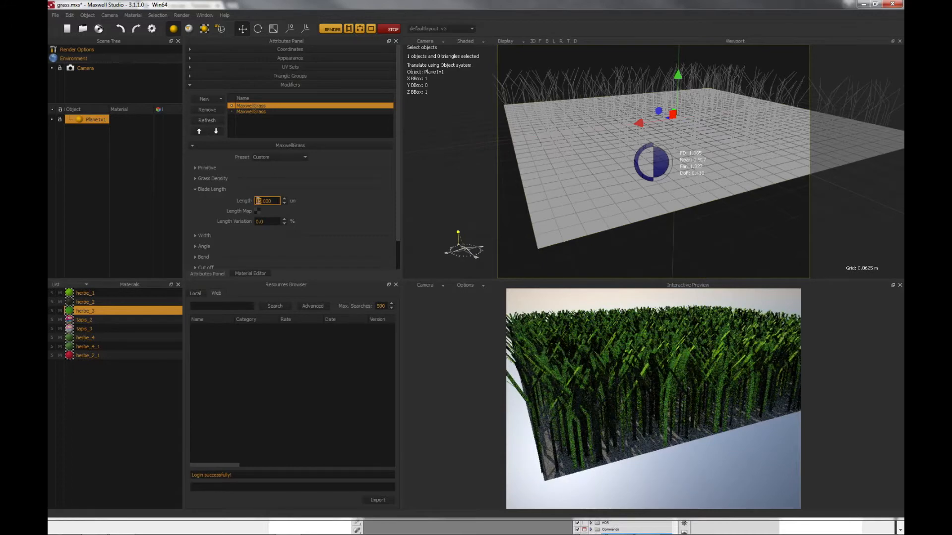
{"action": "key", "text": "BackSpace"}
{"action": "key", "text": "Return"}
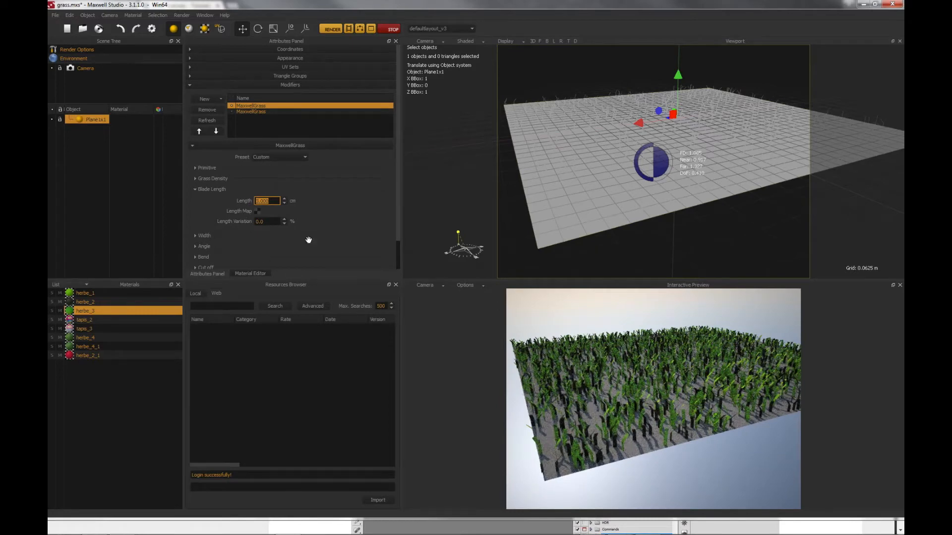
Set the blade length back to 15 cm
{"action": "mouse_move", "coordinate": [397, 231]}
{"action": "left_mouse_down"}
{"action": "mouse_move", "coordinate": [399, 253]}
{"action": "mouse_move", "coordinate": [397, 228]}
{"action": "left_mouse_up"}
{"action": "left_click", "coordinate": [272, 201]}
{"action": "left_click_drag", "start_coordinate": [271, 201], "coordinate": [249, 201]}
{"action": "type", "text": "15"}
{"action": "key", "text": "Return"}
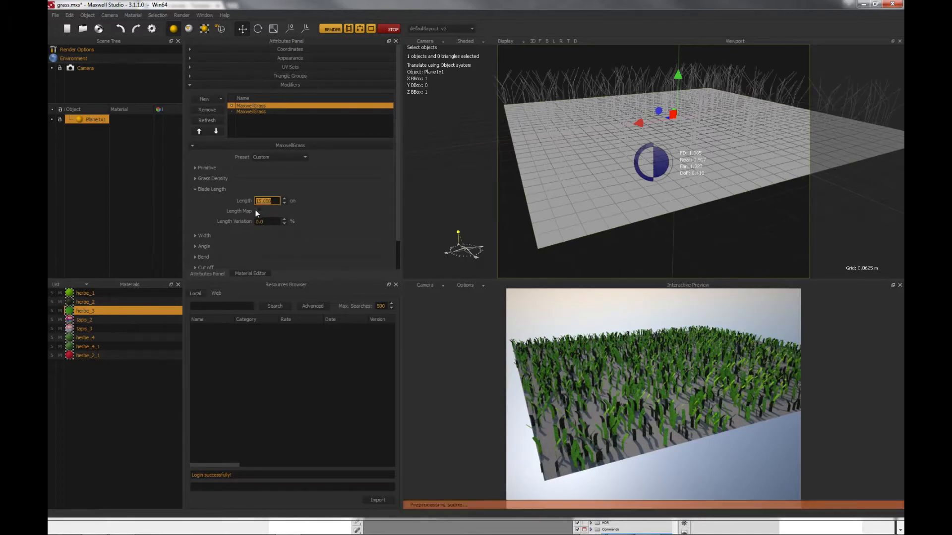
Assign a Gradient procedural texture as the blade length map, with black as the start color in the U direction
{"action": "left_click", "coordinate": [257, 211]}
{"action": "left_click", "coordinate": [217, 321]}
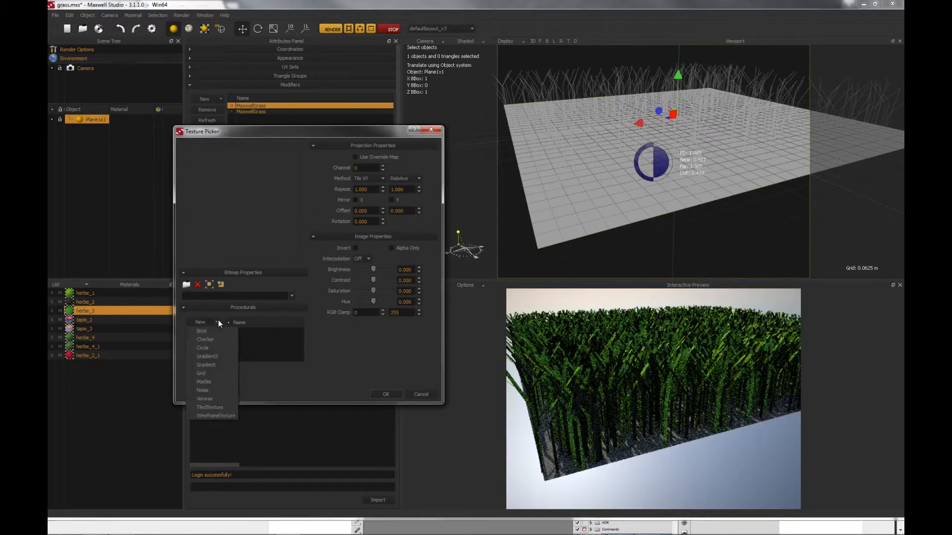
{"action": "left_click", "coordinate": [210, 364]}
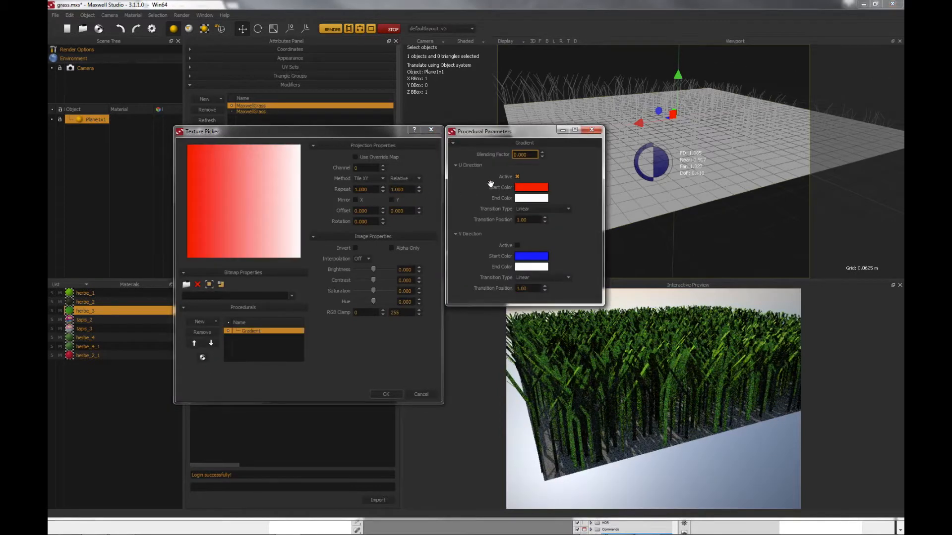
{"action": "left_click", "coordinate": [519, 189]}
{"action": "left_click_drag", "start_coordinate": [241, 215], "coordinate": [168, 227]}
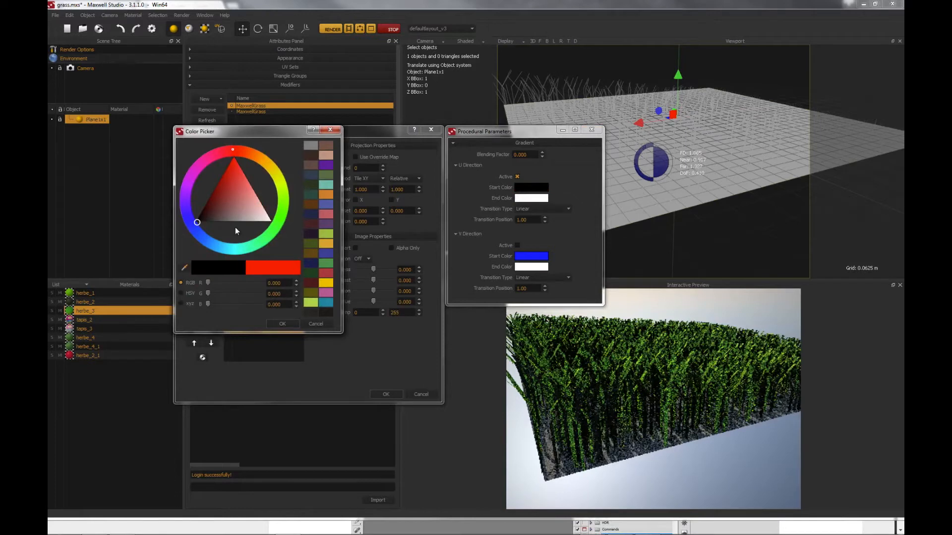
{"action": "left_click", "coordinate": [282, 324]}
{"action": "left_click", "coordinate": [386, 393]}
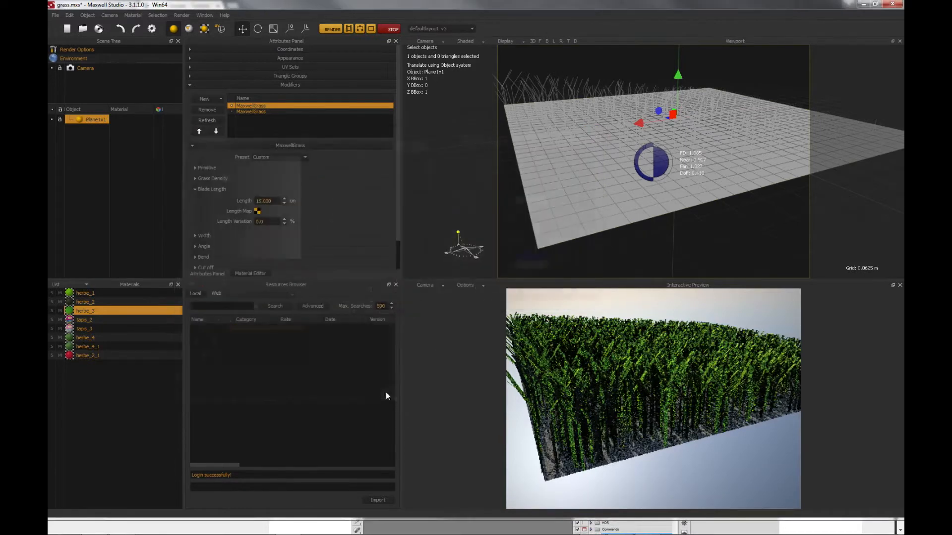
Remove the Gradient procedural texture from the blade length map
{"action": "mouse_move", "coordinate": [650, 219]}
{"action": "left_mouse_down", "text": "alt"}
{"action": "mouse_move", "coordinate": [631, 221]}
{"action": "mouse_move", "coordinate": [638, 216]}
{"action": "left_mouse_up", "text": "alt"}
{"action": "scroll", "coordinate": [630, 221], "scroll_direction": "down", "scroll_amount": 4}
{"action": "scroll", "coordinate": [638, 217], "scroll_direction": "down", "scroll_amount": 1}
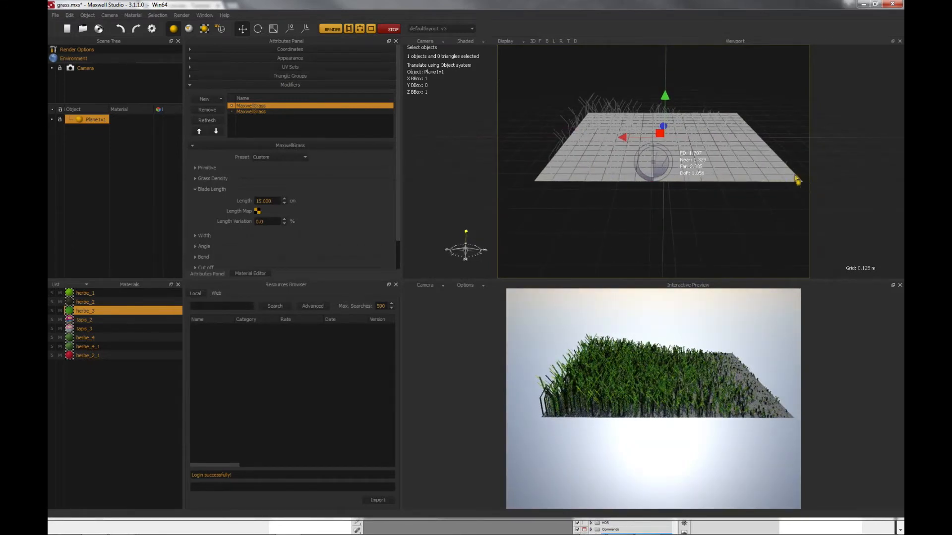
{"action": "left_click_drag", "start_coordinate": [667, 184], "coordinate": [694, 193], "text": "alt"}
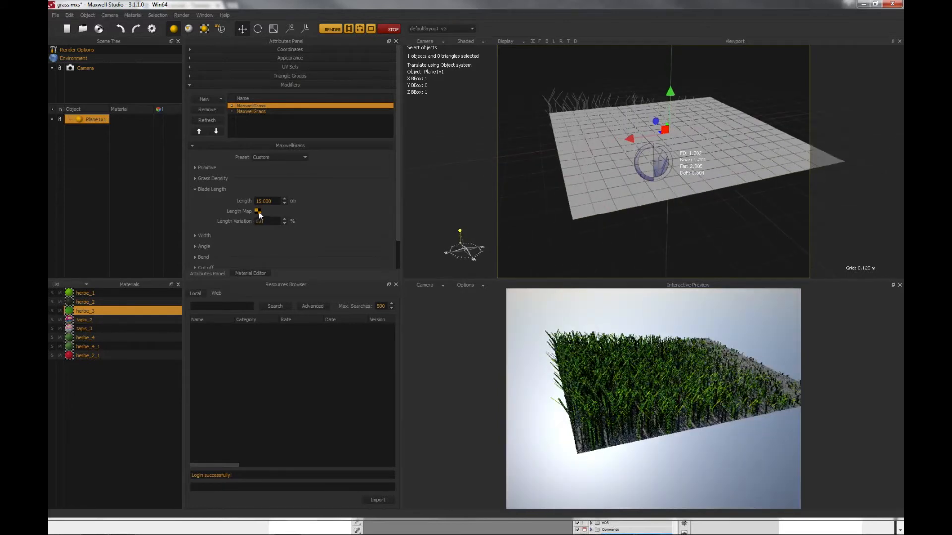
{"action": "left_click", "coordinate": [257, 211]}
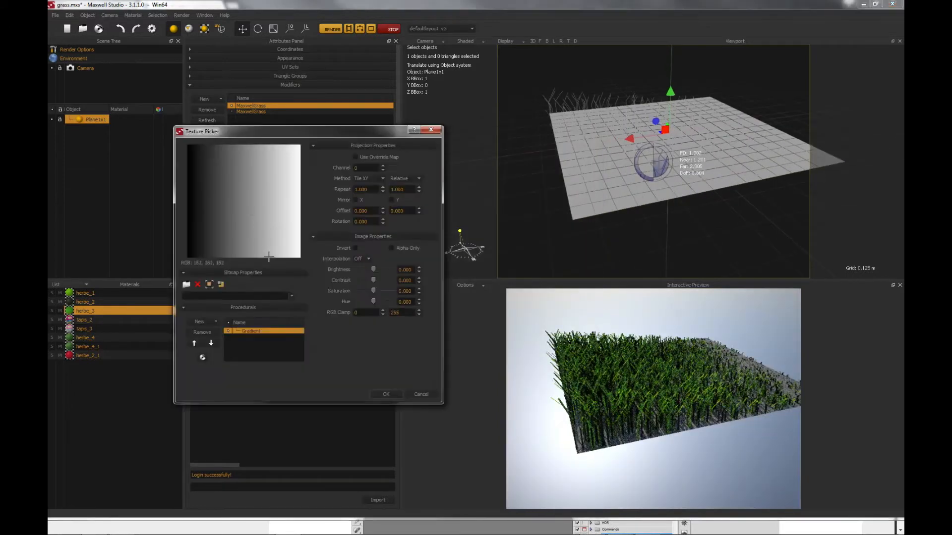
{"action": "left_click", "coordinate": [386, 394]}
Set the blade length variation to 50%
{"action": "left_click", "coordinate": [270, 221]}
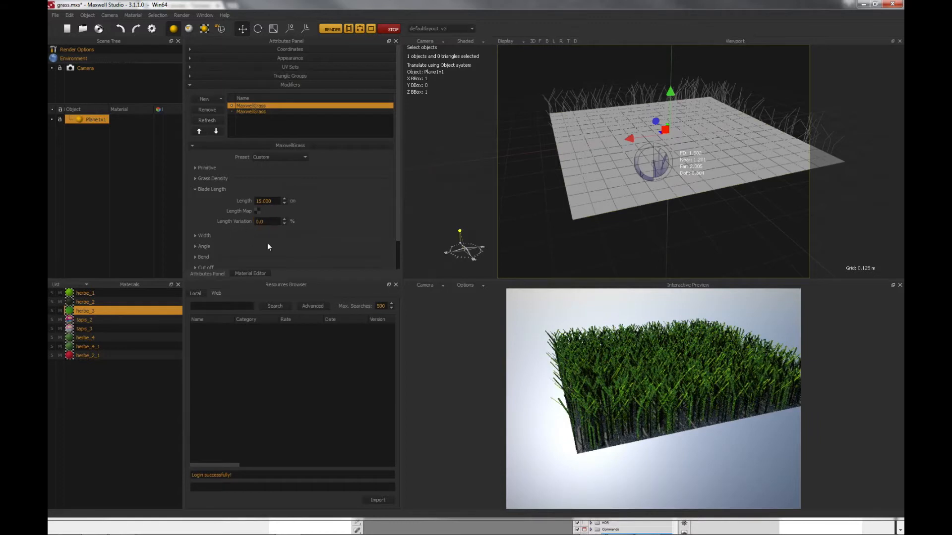
{"action": "type", "text": "50"}
{"action": "key", "text": "Return"}
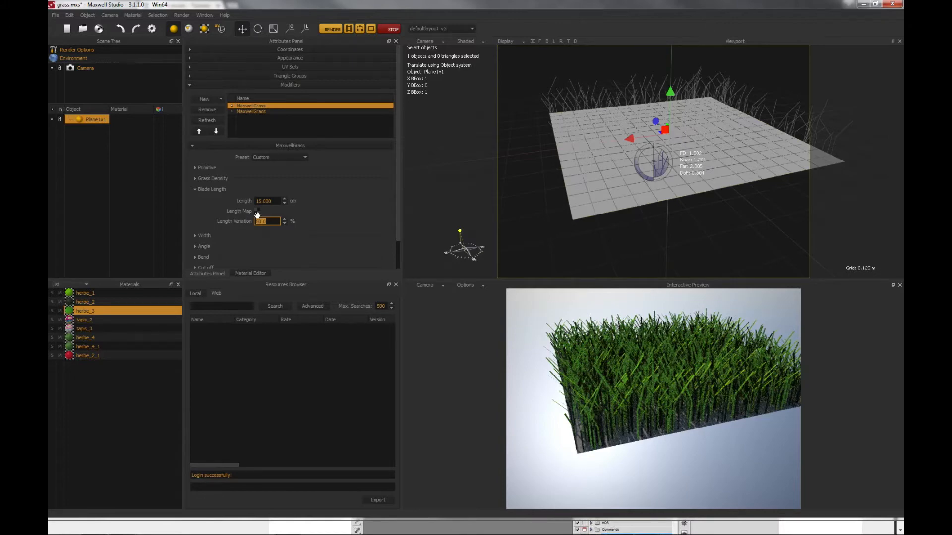
Set the blade length to 7 cm and the length variation to 0%
{"action": "left_click_drag", "start_coordinate": [599, 213], "coordinate": [695, 202], "text": "alt"}
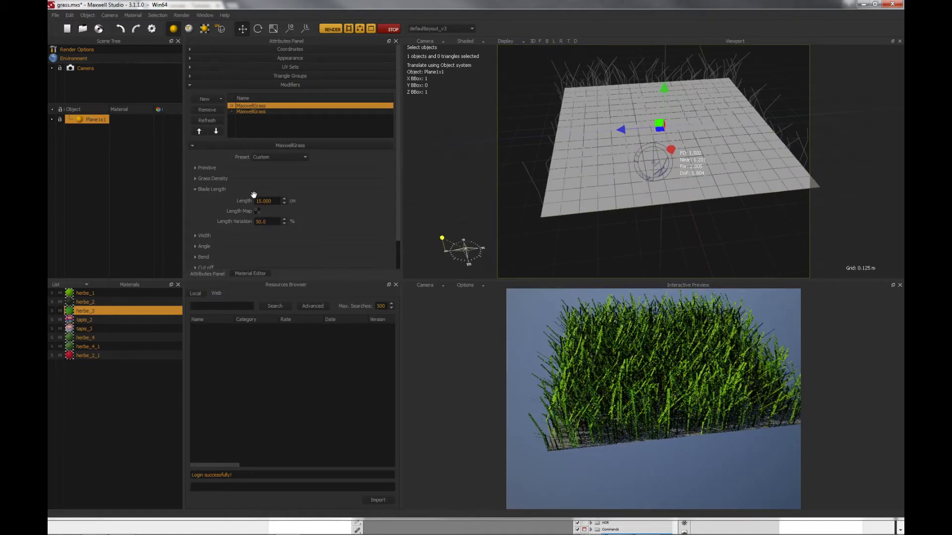
{"action": "left_click", "coordinate": [258, 201]}
{"action": "type", "text": "7"}
{"action": "key", "text": "Tab"}
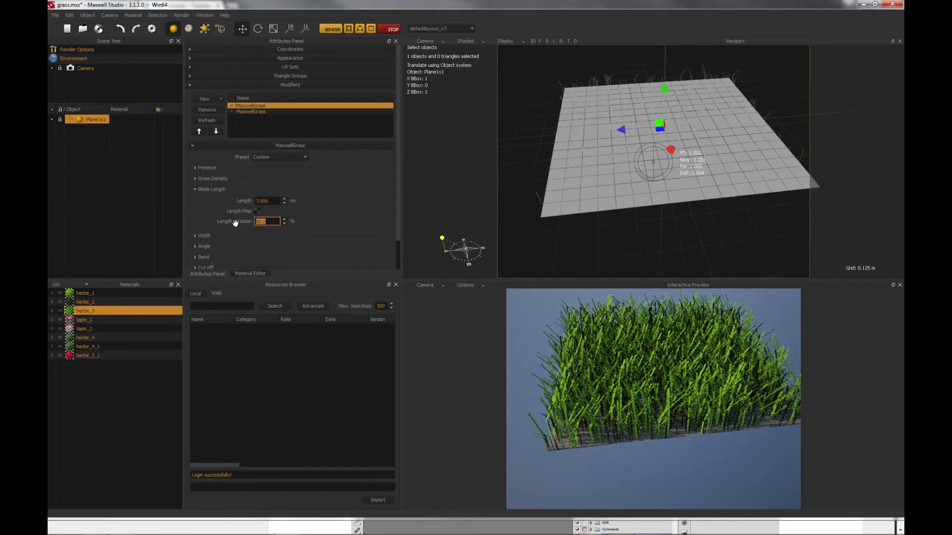
{"action": "type", "text": "0"}
{"action": "key", "text": "Return"}
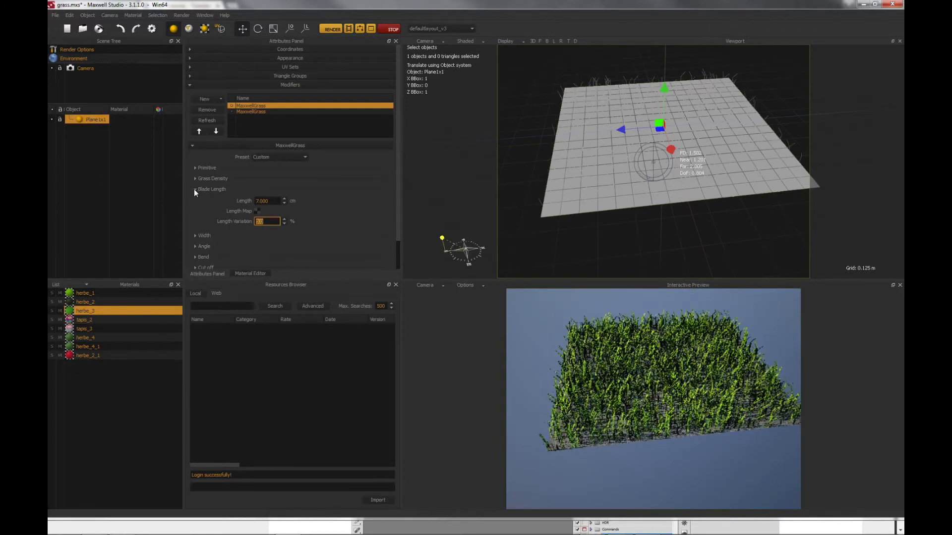
Set the blade tip width to 2 mm in the Width settings and inspect the tapered blades up close
{"action": "left_click", "coordinate": [194, 189]}
{"action": "left_click_drag", "start_coordinate": [661, 244], "coordinate": [677, 212], "text": "alt"}
{"action": "scroll", "coordinate": [683, 215], "scroll_direction": "up", "scroll_amount": 5}
{"action": "left_click", "coordinate": [195, 199]}
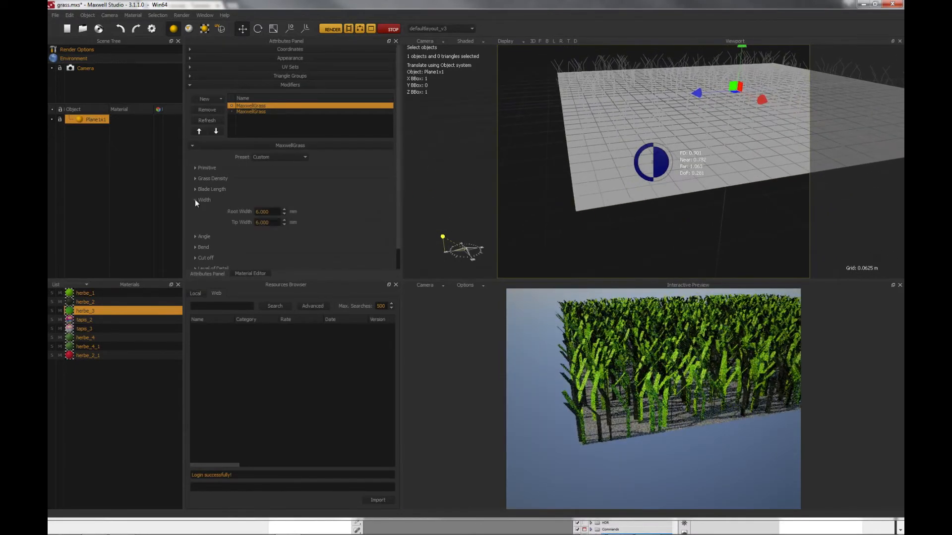
{"action": "left_click_drag", "start_coordinate": [276, 212], "coordinate": [256, 212]}
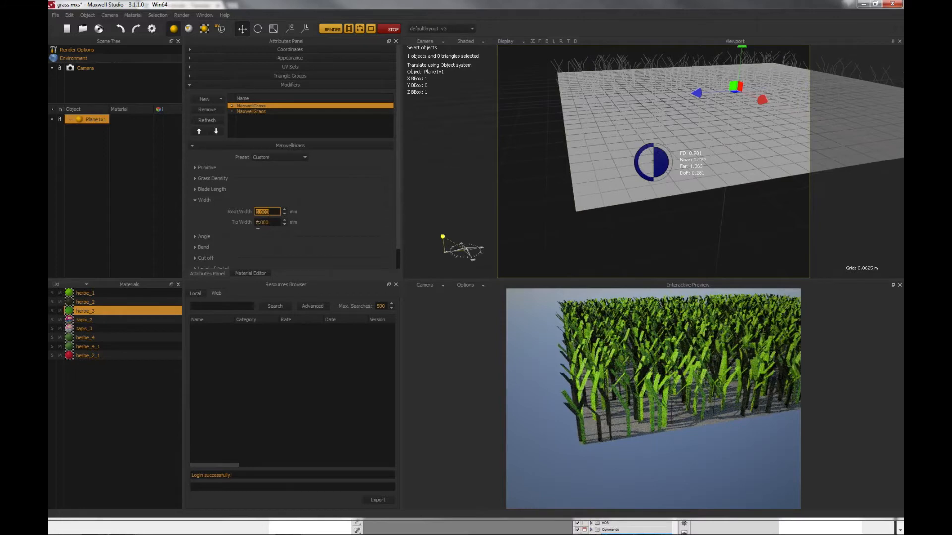
{"action": "key", "text": "Tab"}
{"action": "type", "text": "2"}
{"action": "key", "text": "Return"}
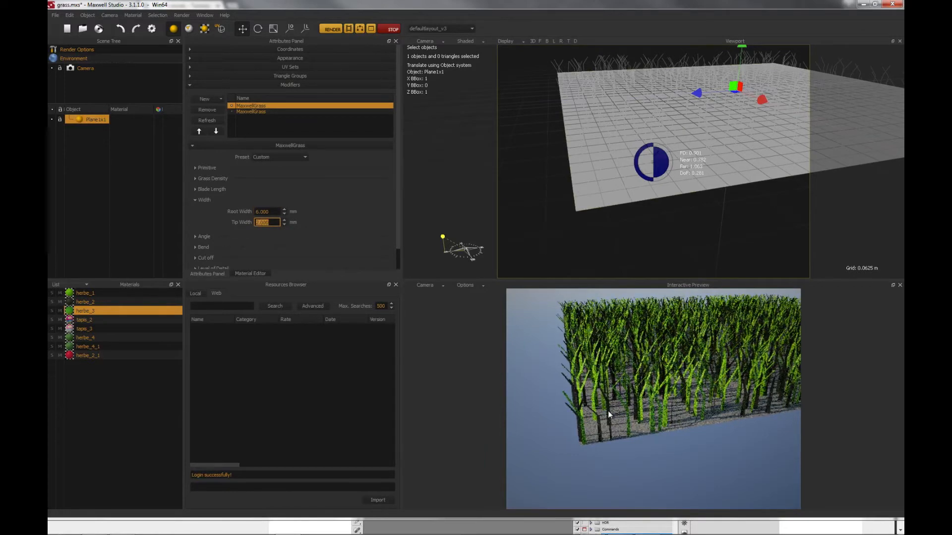
{"action": "scroll", "coordinate": [608, 410], "scroll_direction": "up", "scroll_amount": 4}
{"action": "scroll", "coordinate": [671, 213], "scroll_direction": "up", "scroll_amount": 2}
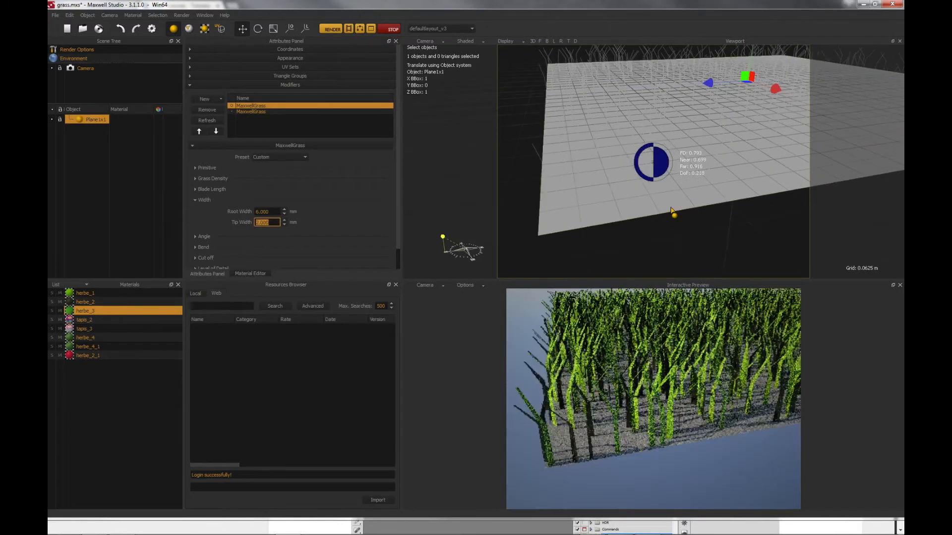
{"action": "scroll", "coordinate": [670, 212], "scroll_direction": "up", "scroll_amount": 2}
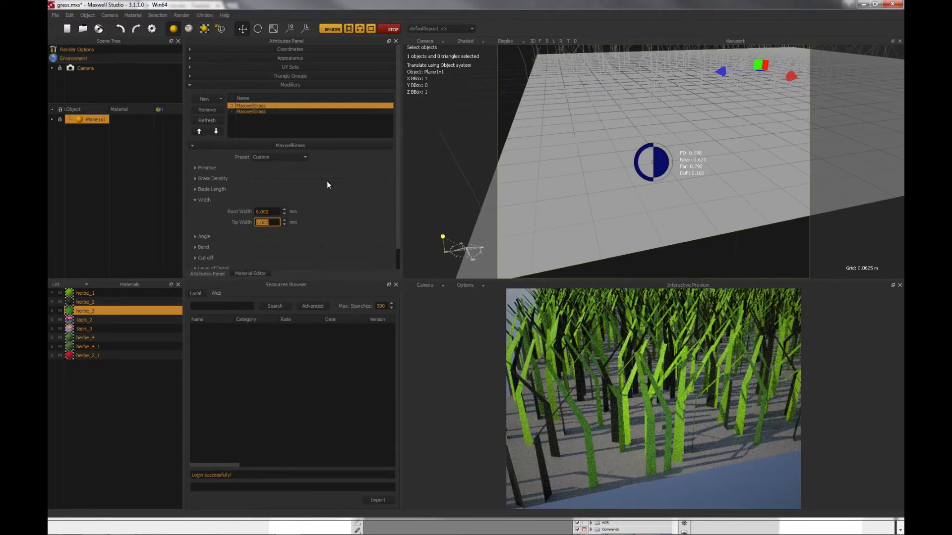
Set the grass primitive type to Curve
{"action": "left_click", "coordinate": [196, 168]}
{"action": "left_click", "coordinate": [269, 201]}
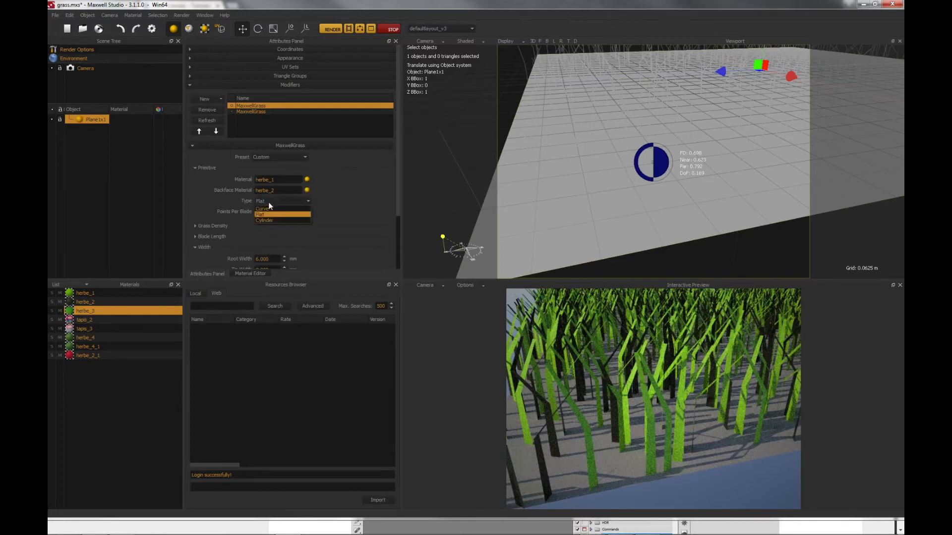
{"action": "left_click", "coordinate": [267, 211]}
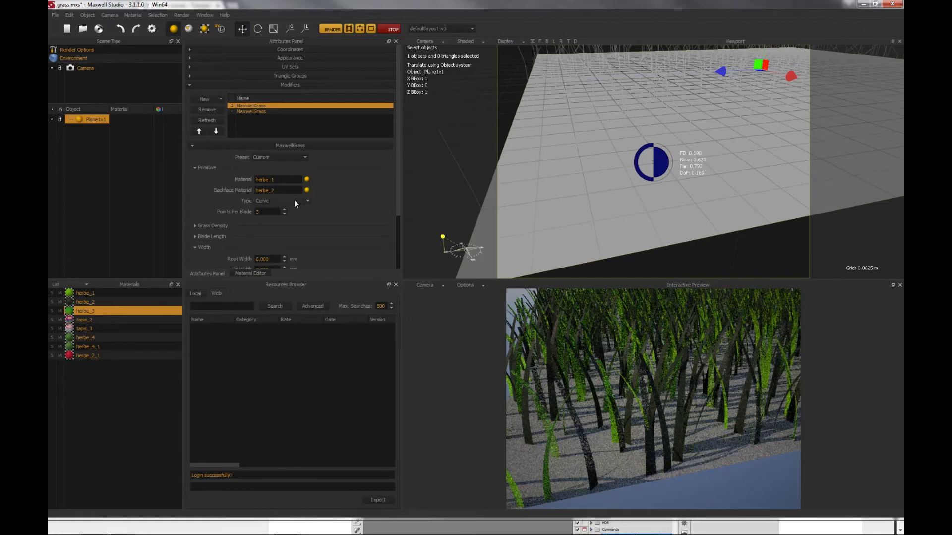
Set the initial angle variation of the grass blades to 50% in the Angle settings
{"action": "scroll", "coordinate": [397, 237], "scroll_direction": "down", "scroll_amount": 4}
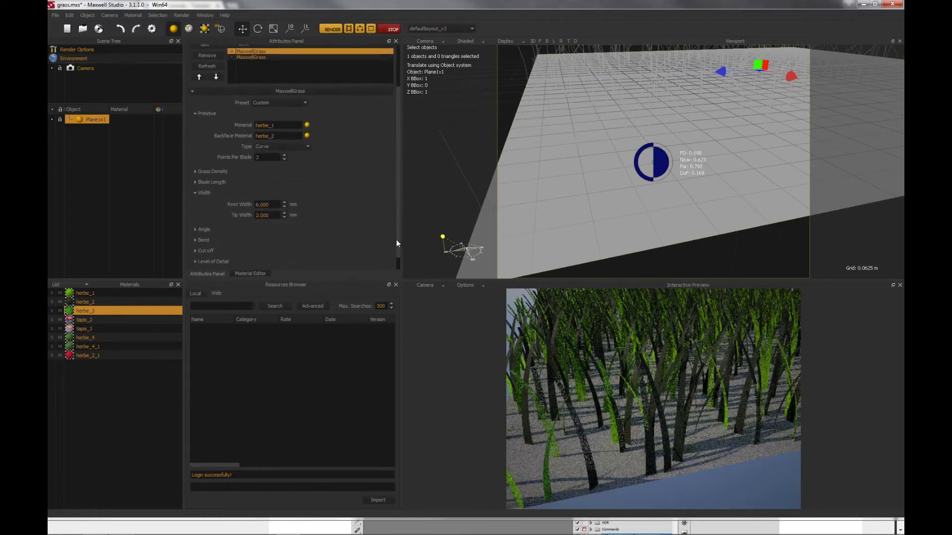
{"action": "left_click", "coordinate": [196, 177]}
{"action": "left_click", "coordinate": [196, 215]}
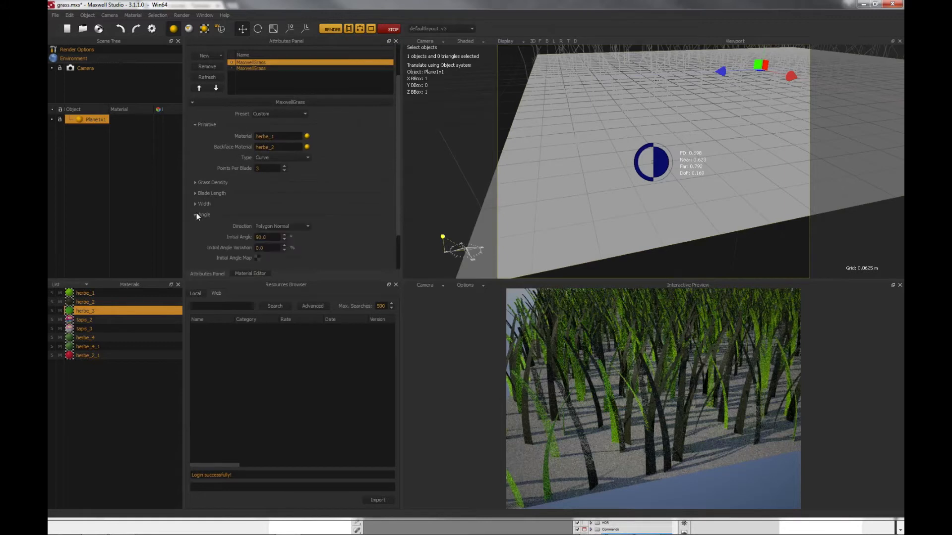
{"action": "left_click", "coordinate": [292, 226]}
{"action": "left_click", "coordinate": [338, 243]}
{"action": "left_click", "coordinate": [283, 250]}
{"action": "type", "text": "50"}
{"action": "key", "text": "Return"}
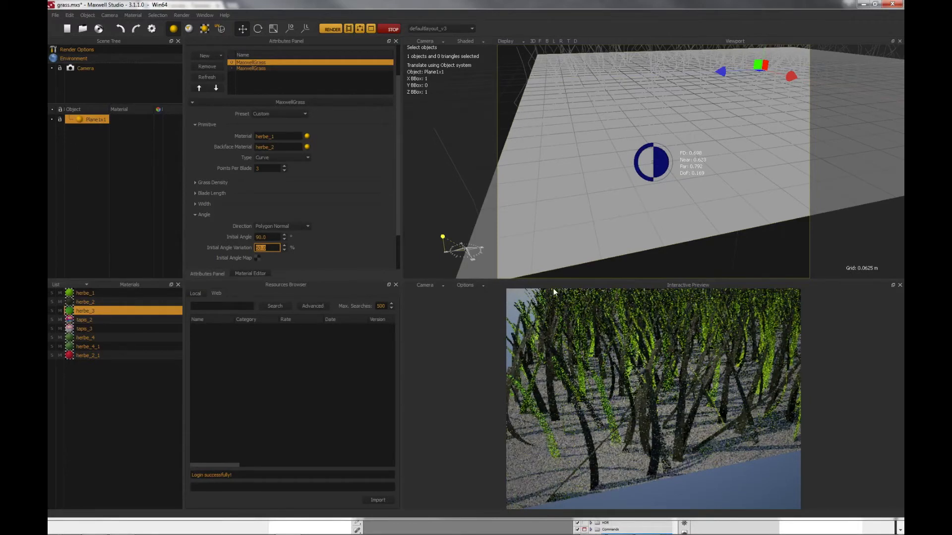
Set the initial angle variation back to 0%
{"action": "type", "text": "0"}
{"action": "key", "text": "Return"}
{"action": "left_click", "coordinate": [271, 237]}
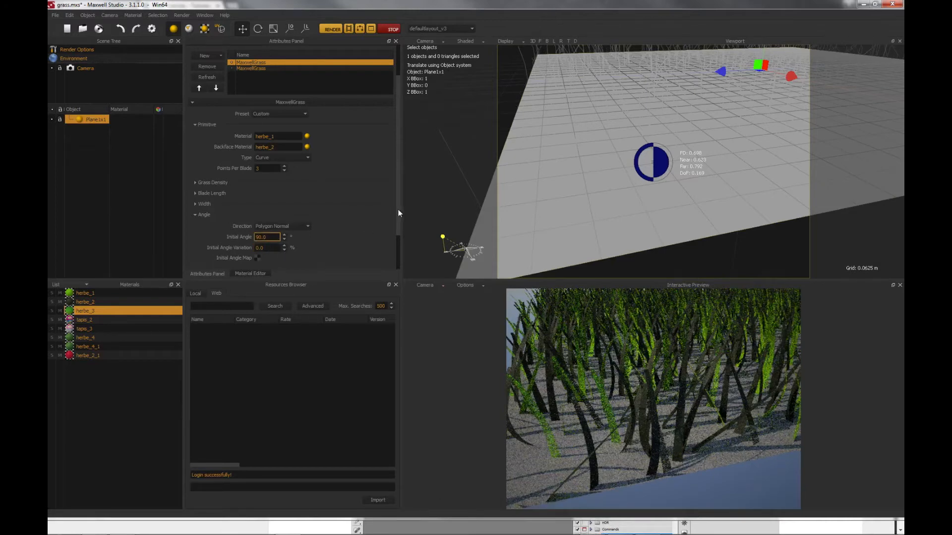
{"action": "left_click_drag", "start_coordinate": [398, 211], "coordinate": [398, 231]}
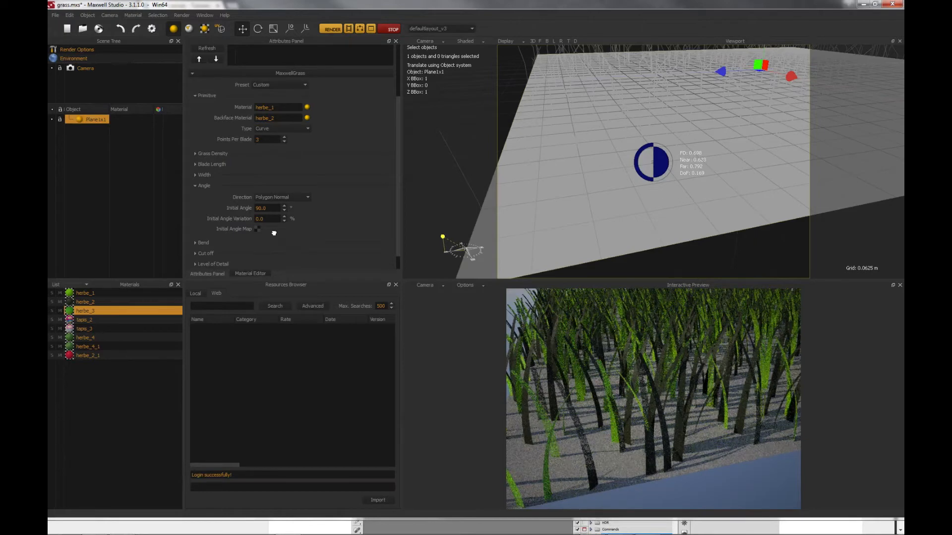
Switch to the web browser and review the Grass documentation on initial angle maps and the Grass Tutorials page about creating them
{"action": "key", "text": "alt+Tab"}
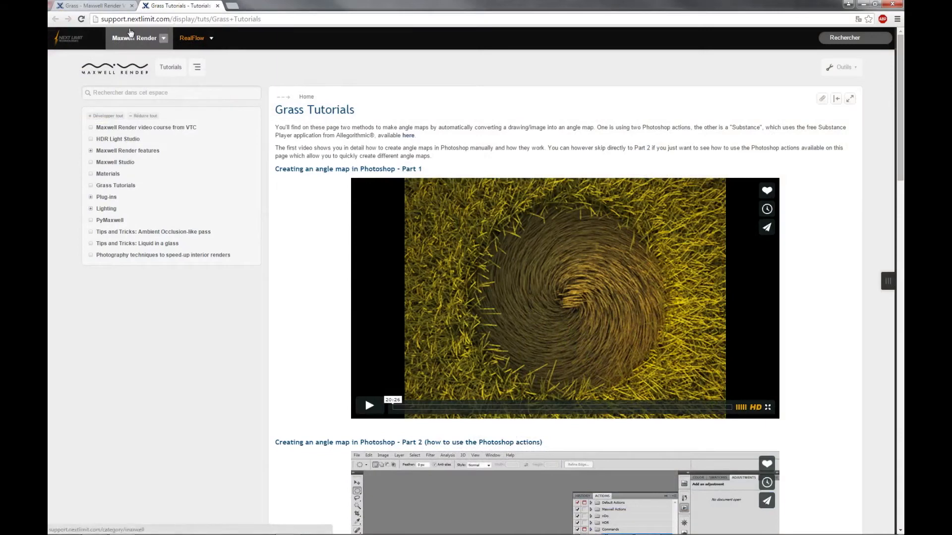
{"action": "left_click", "coordinate": [105, 6]}
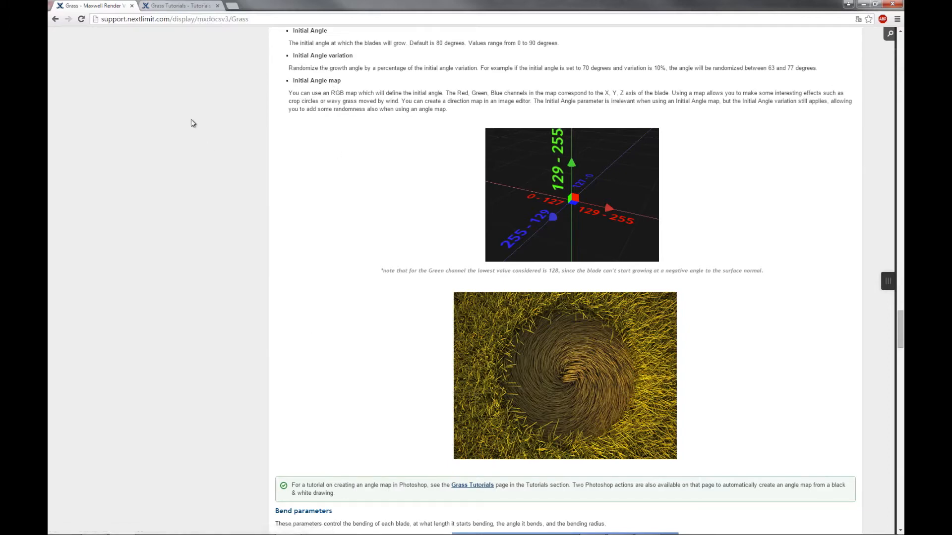
{"action": "left_click", "coordinate": [198, 6]}
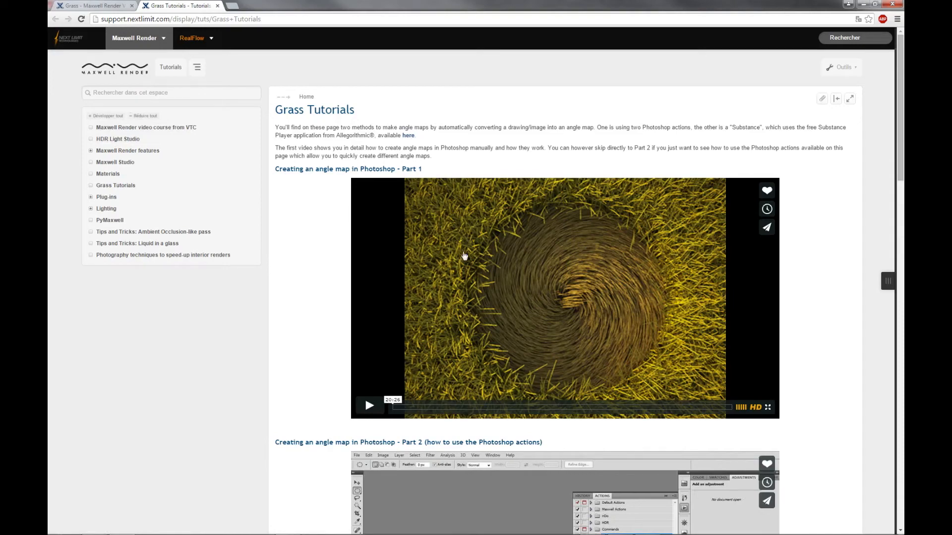
{"action": "scroll", "coordinate": [391, 332], "scroll_direction": "down", "scroll_amount": 4}
{"action": "scroll", "coordinate": [392, 333], "scroll_direction": "down", "scroll_amount": 1}
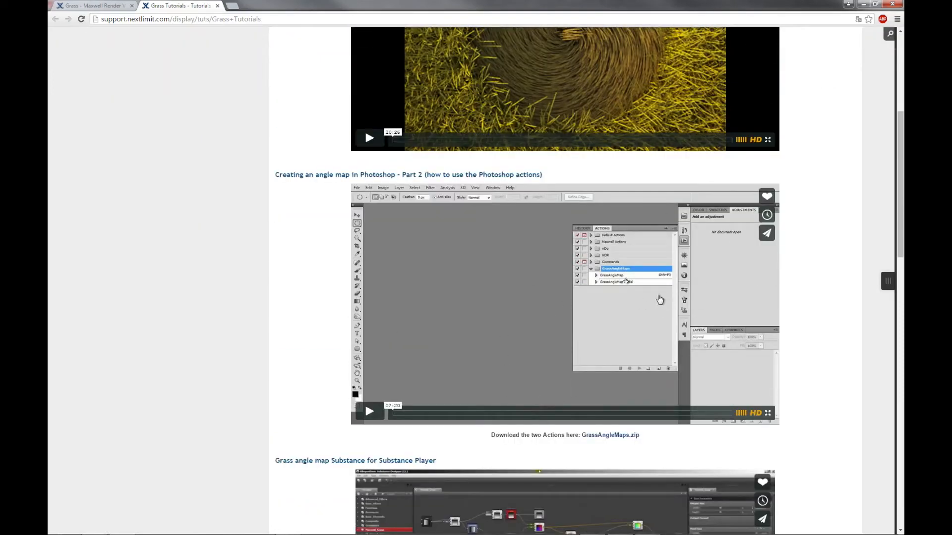
{"action": "scroll", "coordinate": [502, 368], "scroll_direction": "down", "scroll_amount": 4}
{"action": "scroll", "coordinate": [503, 367], "scroll_direction": "down", "scroll_amount": 1}
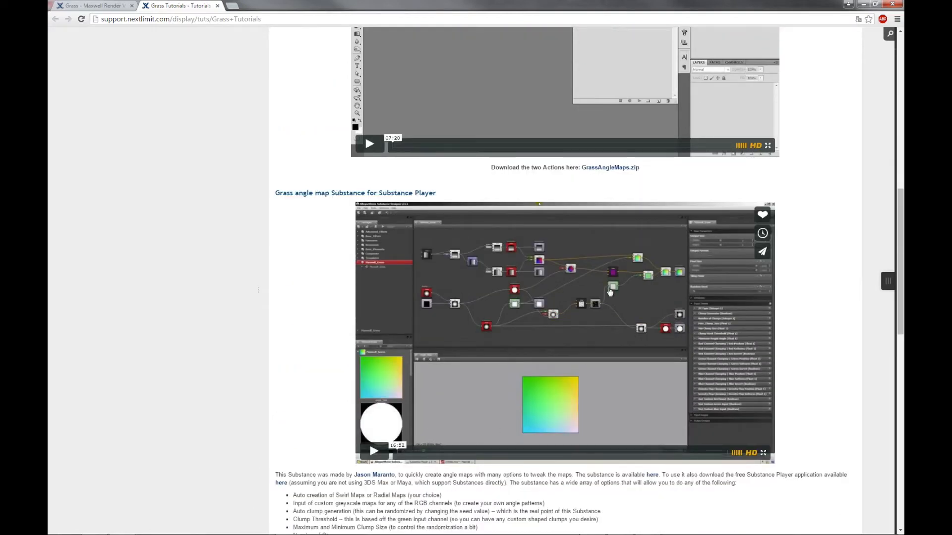
{"action": "scroll", "coordinate": [581, 331], "scroll_direction": "down", "scroll_amount": 2}
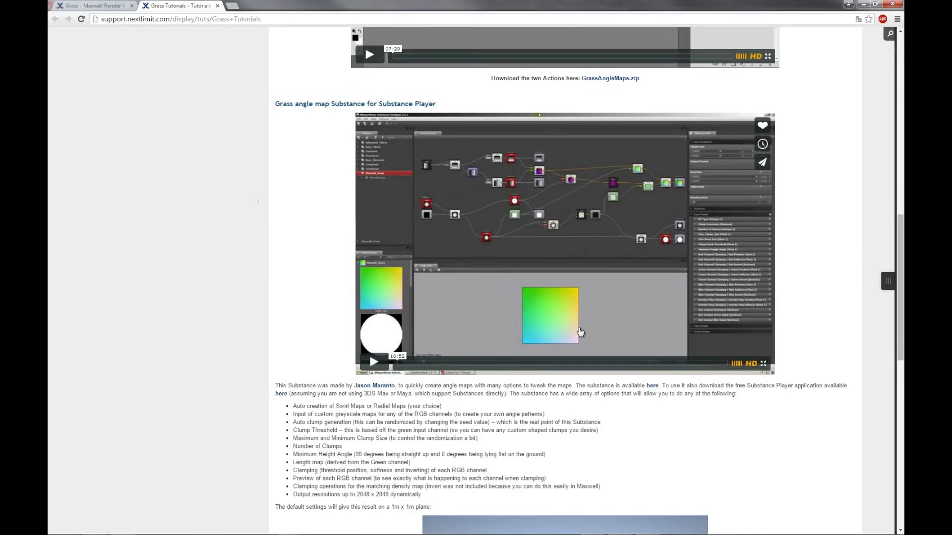
{"action": "scroll", "coordinate": [581, 331], "scroll_direction": "up", "scroll_amount": 2}
{"action": "scroll", "coordinate": [580, 331], "scroll_direction": "up", "scroll_amount": 6}
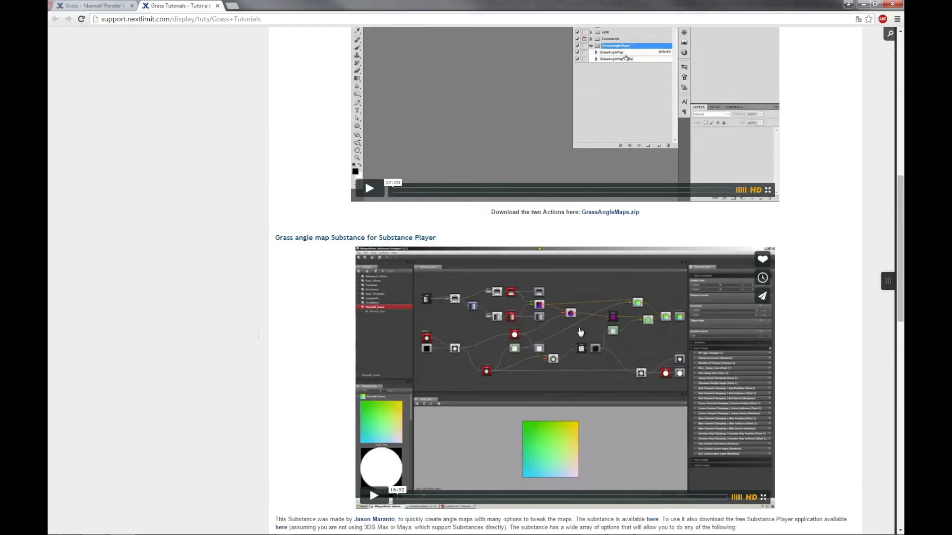
{"action": "scroll", "coordinate": [538, 246], "scroll_direction": "up", "scroll_amount": 4}
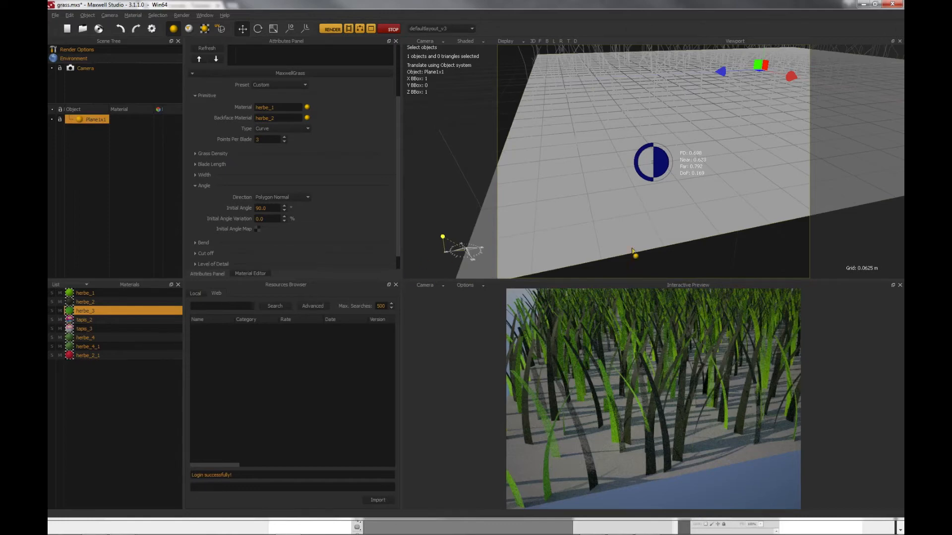
Tilt the plane steeply about its X axis with the Rotate tool and start the interactive preview to inspect the grass
{"action": "scroll", "coordinate": [633, 197], "scroll_direction": "down", "scroll_amount": 3}
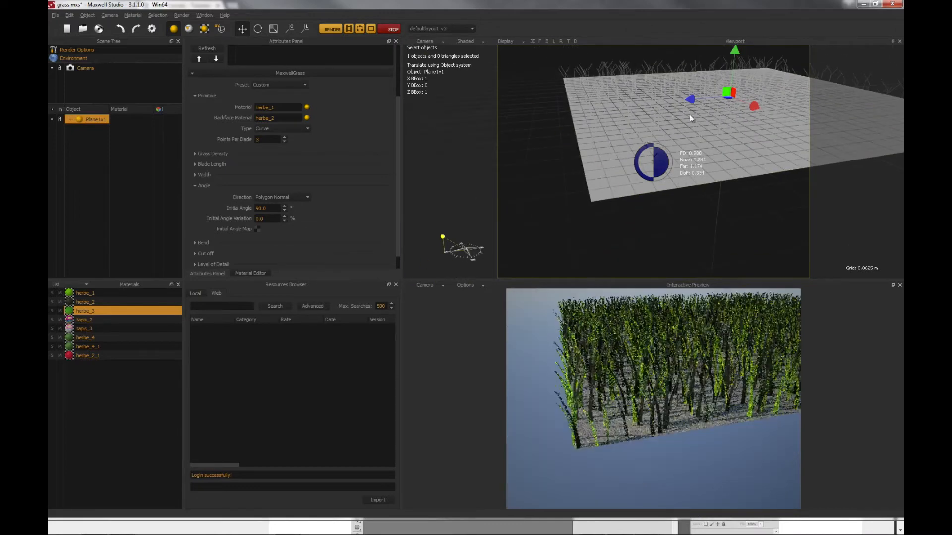
{"action": "middle_click_drag", "start_coordinate": [670, 155], "coordinate": [694, 123], "text": "alt"}
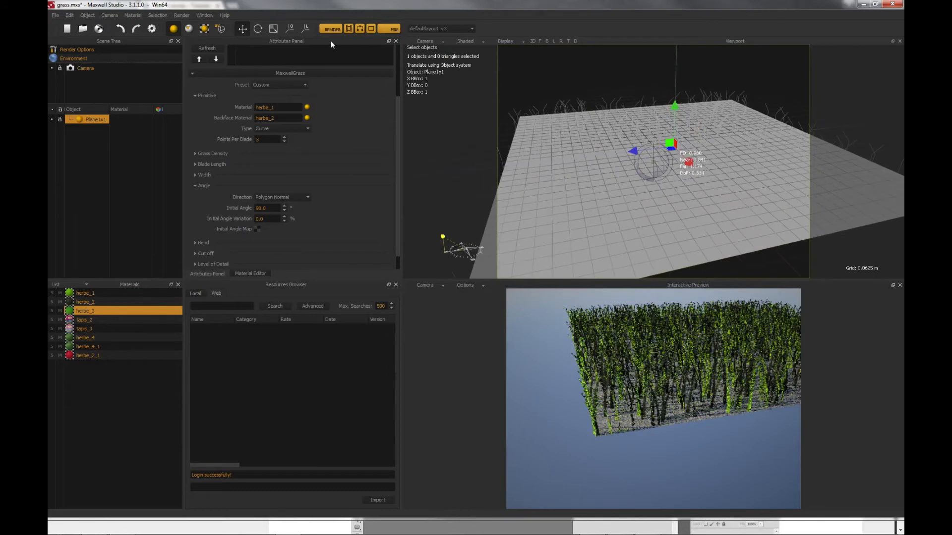
{"action": "left_click", "coordinate": [258, 29]}
{"action": "left_click_drag", "start_coordinate": [634, 147], "coordinate": [676, 116]}
{"action": "left_click_drag", "start_coordinate": [731, 154], "coordinate": [673, 166], "text": "alt"}
{"action": "left_click", "coordinate": [390, 29]}
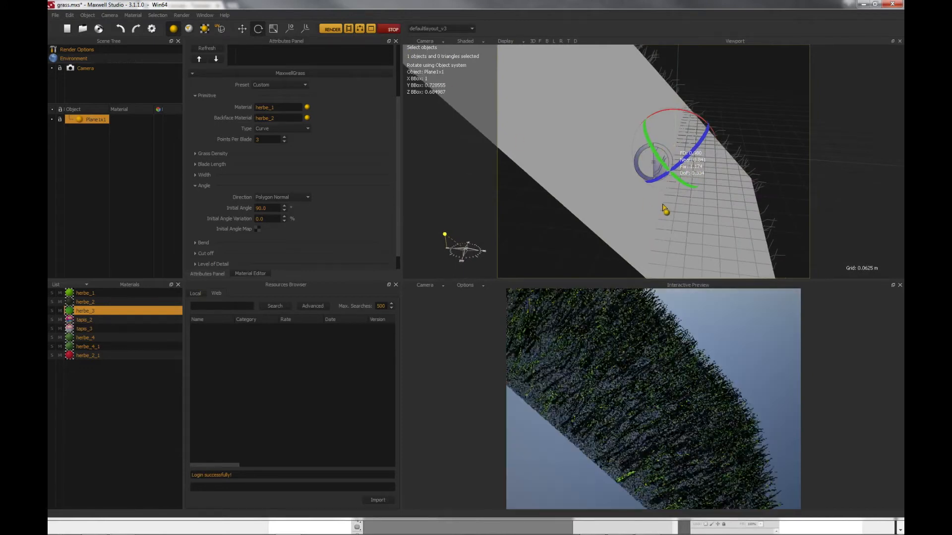
{"action": "left_click_drag", "start_coordinate": [695, 244], "coordinate": [602, 199], "text": "alt"}
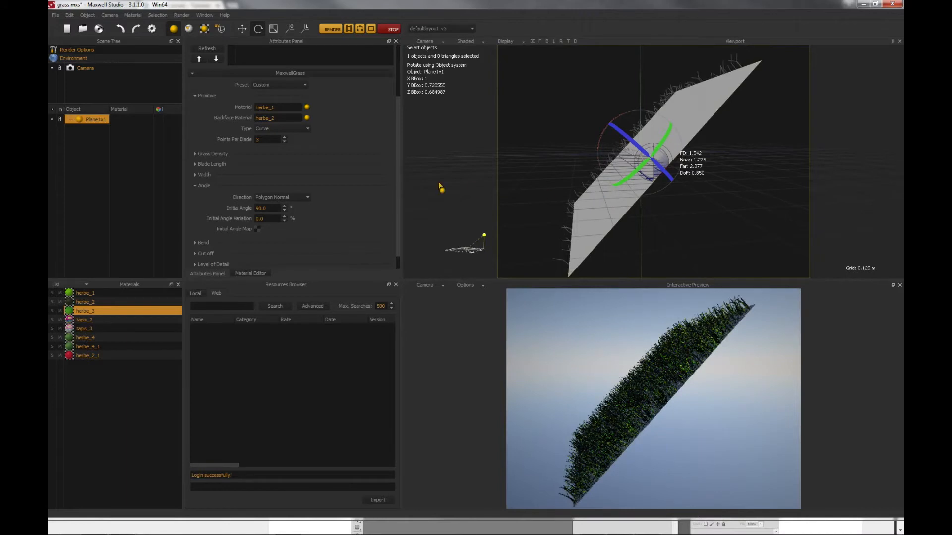
Set the grass growth direction to World-Y and inspect the blades on the tilted plane
{"action": "left_click", "coordinate": [272, 196]}
{"action": "left_click", "coordinate": [266, 210]}
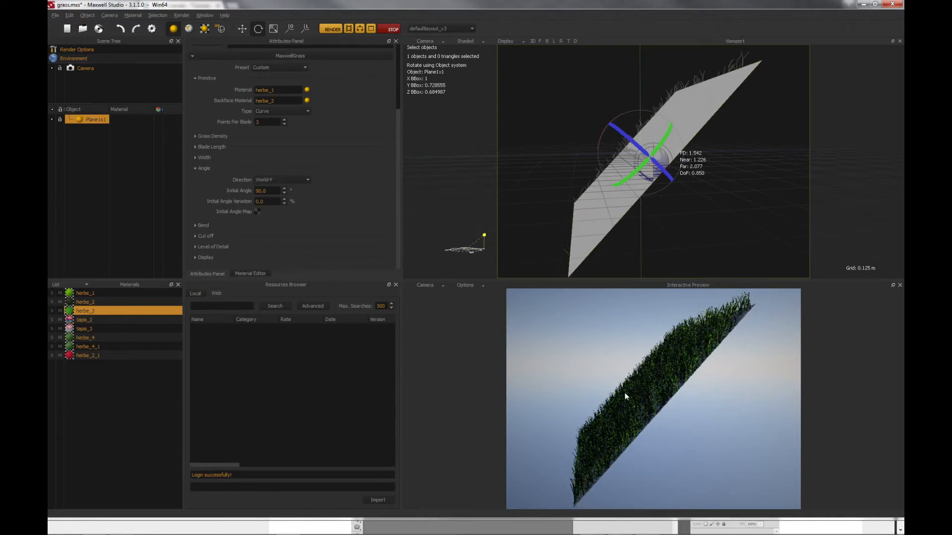
{"action": "left_click_drag", "start_coordinate": [615, 208], "coordinate": [722, 214], "text": "alt"}
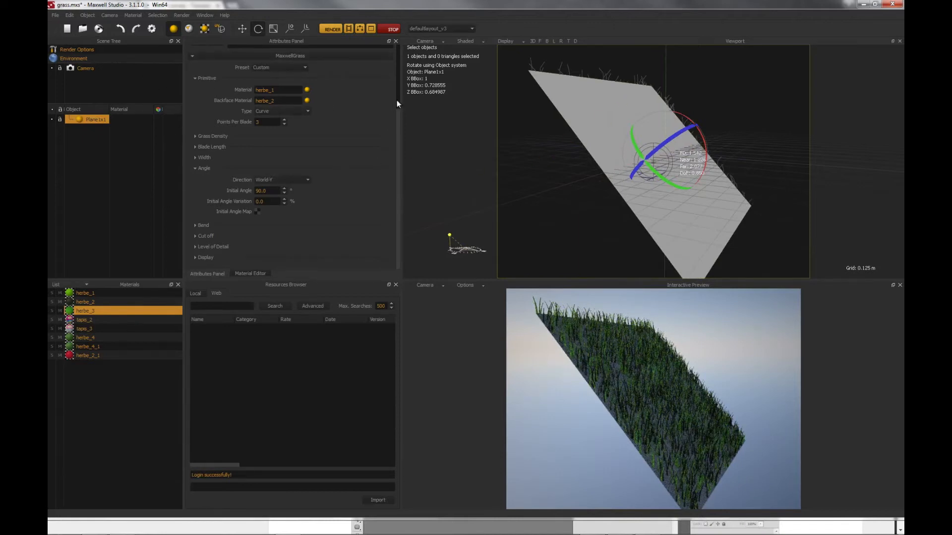
Reset the plane's X rotation to 0 in its coordinates and refresh the interactive preview
{"action": "left_click_drag", "start_coordinate": [397, 129], "coordinate": [348, 62]}
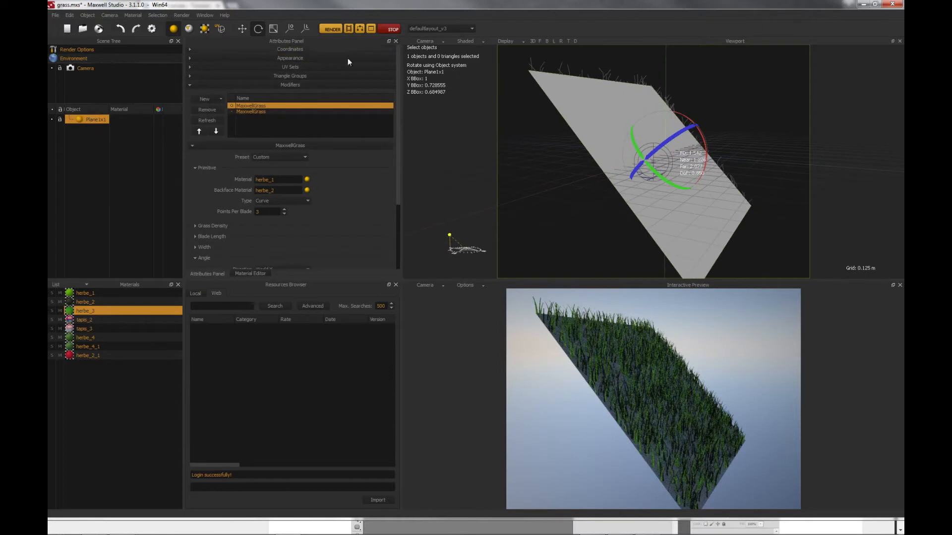
{"action": "left_click", "coordinate": [294, 48]}
{"action": "double_click", "coordinate": [248, 105]}
{"action": "type", "text": "0"}
{"action": "key", "text": "Return"}
{"action": "left_click", "coordinate": [394, 29]}
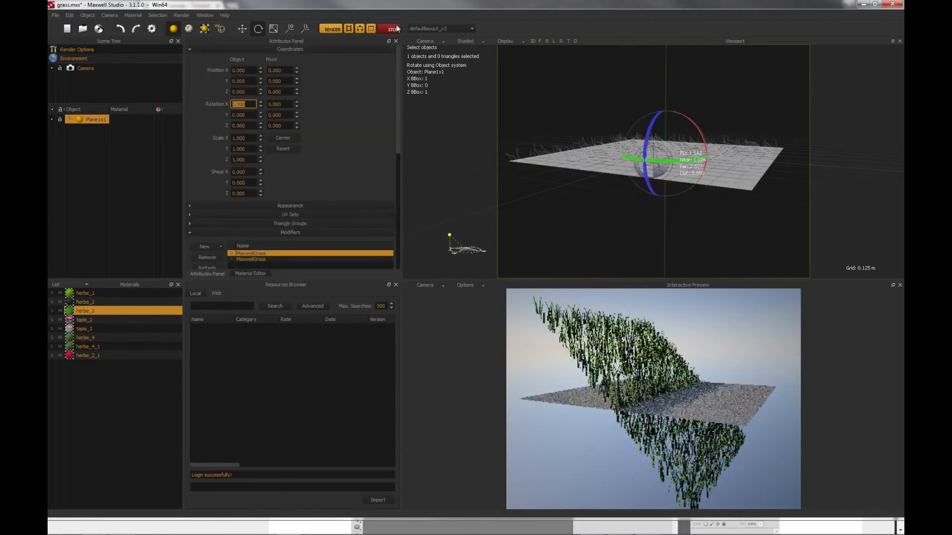
Set the grass growth direction back to Polygon Normal and collapse the Angle settings
{"action": "left_click_drag", "start_coordinate": [398, 123], "coordinate": [395, 238]}
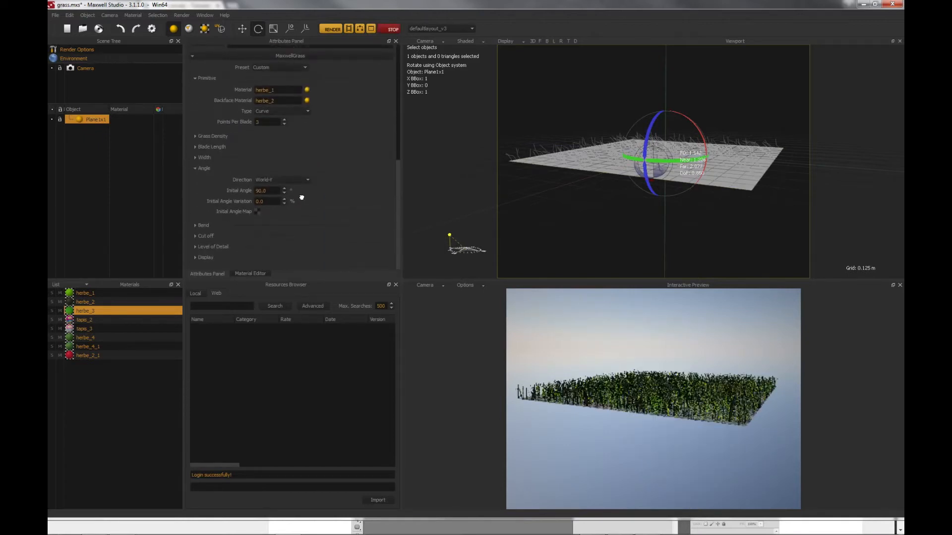
{"action": "left_click", "coordinate": [290, 180]}
{"action": "left_click", "coordinate": [289, 187]}
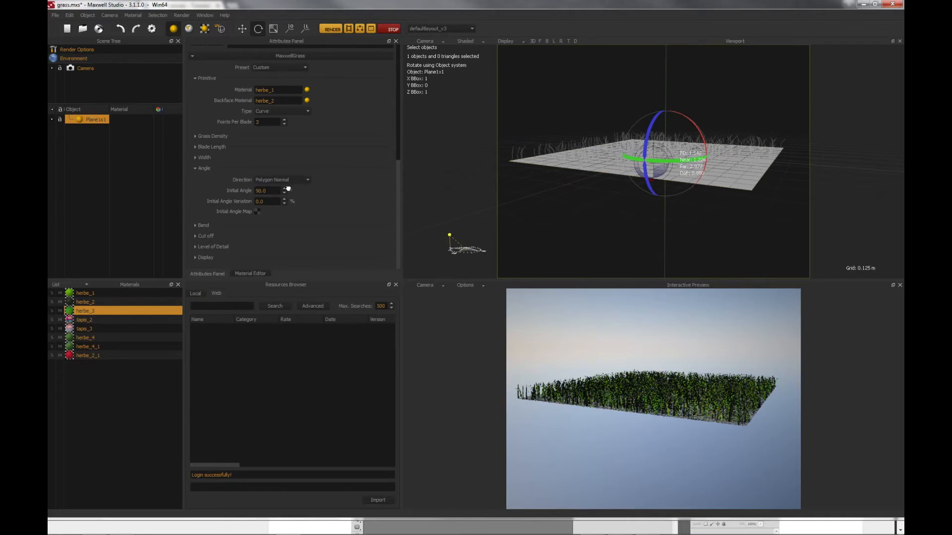
{"action": "left_click", "coordinate": [195, 168]}
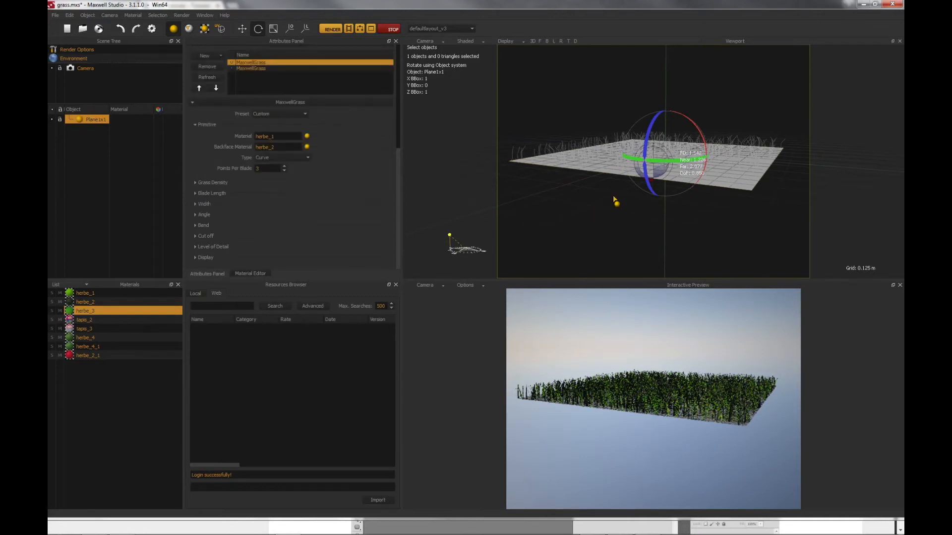
Expand the Bend settings and set the grass primitive type to Flat
{"action": "scroll", "coordinate": [698, 197], "scroll_direction": "up", "scroll_amount": 6}
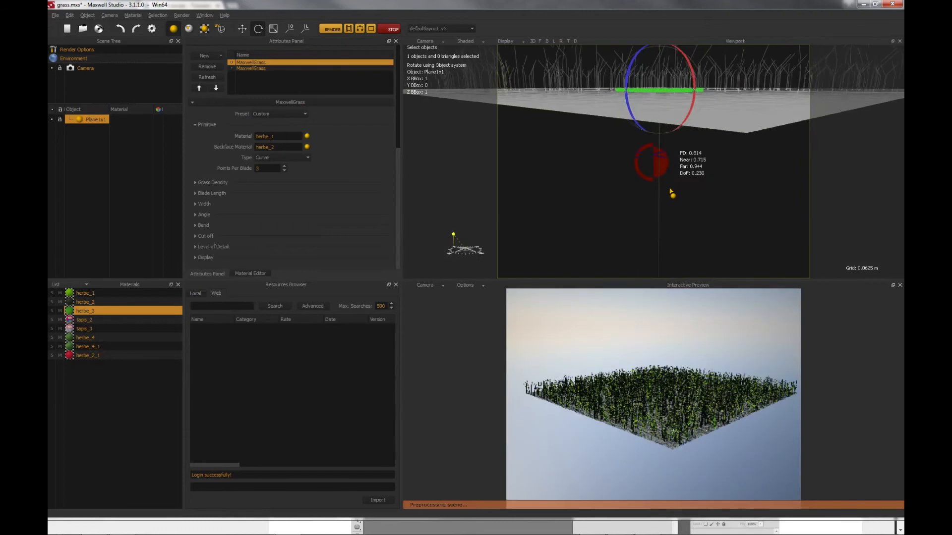
{"action": "left_click_drag", "start_coordinate": [670, 189], "coordinate": [662, 200], "text": "alt"}
{"action": "scroll", "coordinate": [664, 206], "scroll_direction": "down", "scroll_amount": 1}
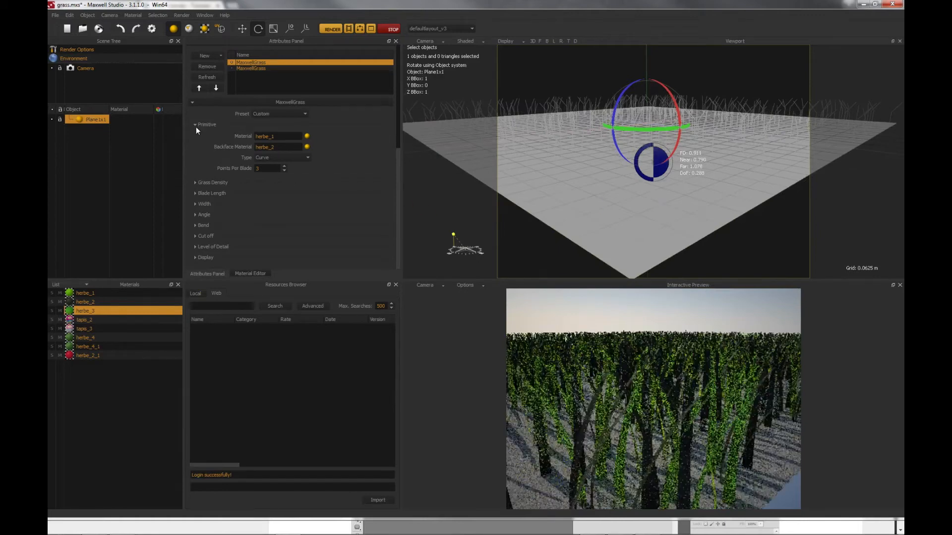
{"action": "left_click", "coordinate": [196, 224]}
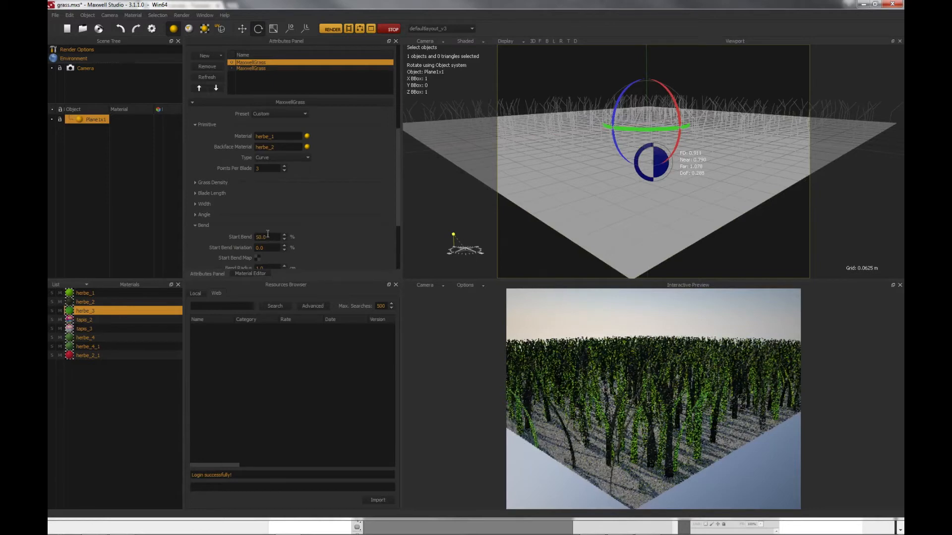
{"action": "left_click_drag", "start_coordinate": [397, 171], "coordinate": [399, 155]}
{"action": "left_click", "coordinate": [291, 199]}
{"action": "left_click", "coordinate": [278, 210]}
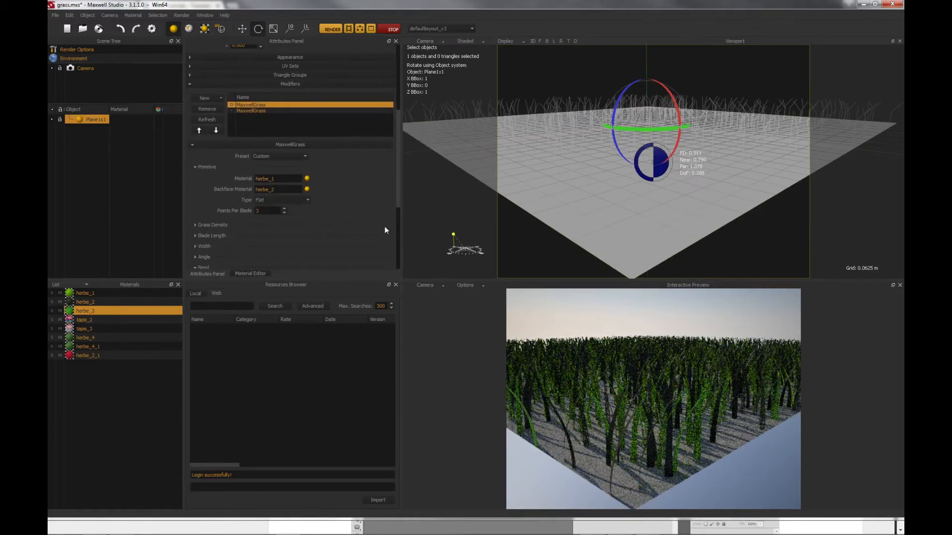
{"action": "left_click_drag", "start_coordinate": [395, 208], "coordinate": [400, 254]}
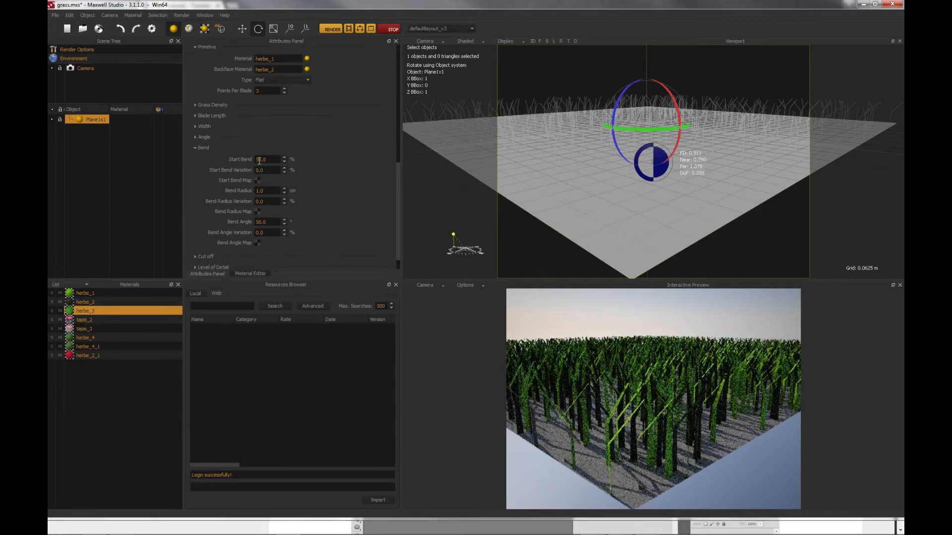
Set the start bend of the blades to 25%
{"action": "mouse_move", "coordinate": [612, 258]}
{"action": "left_mouse_down", "text": "alt"}
{"action": "mouse_move", "coordinate": [624, 263]}
{"action": "mouse_move", "coordinate": [612, 257]}
{"action": "left_mouse_up", "text": "alt"}
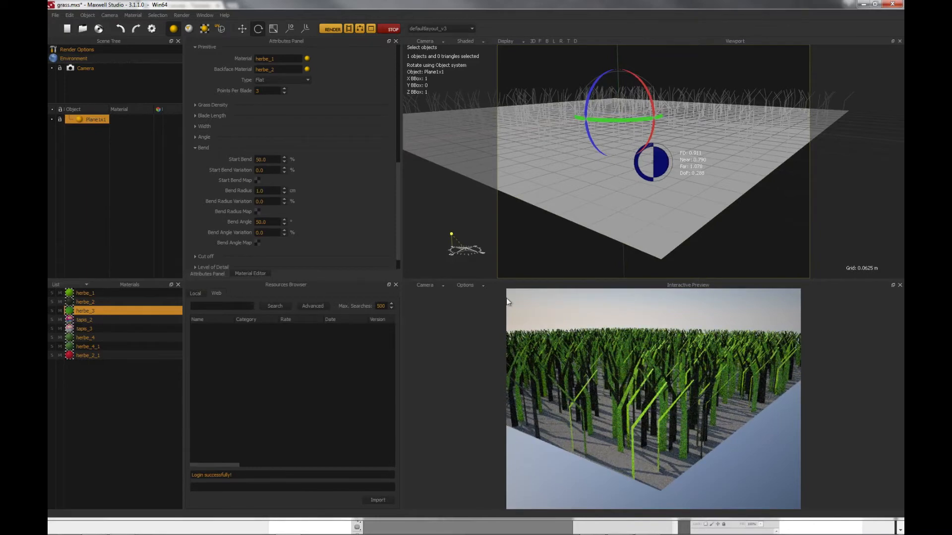
{"action": "left_click_drag", "start_coordinate": [272, 159], "coordinate": [239, 156]}
{"action": "type", "text": "25"}
{"action": "key", "text": "Return"}
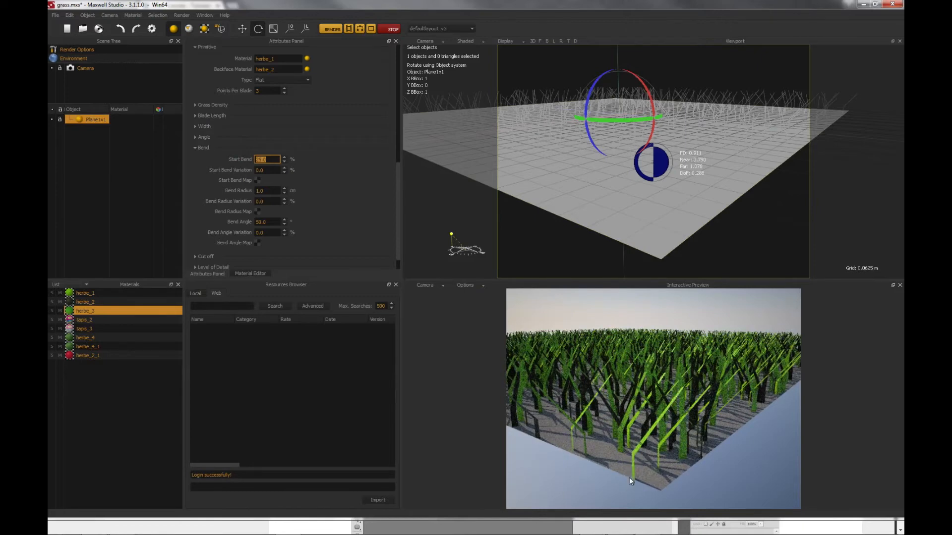
Set the start bend back to 50%
{"action": "type", "text": "50"}
{"action": "key", "text": "Return"}
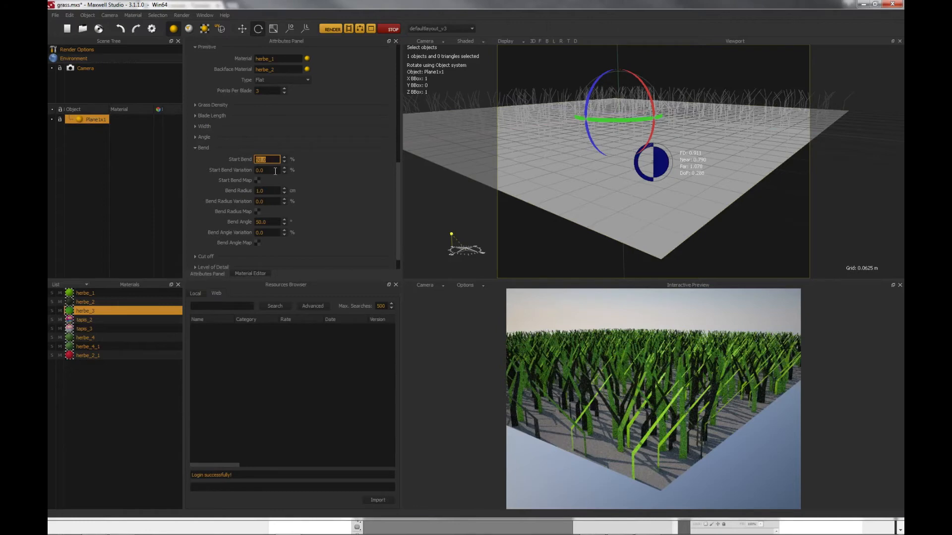
{"action": "key", "text": "Tab"}
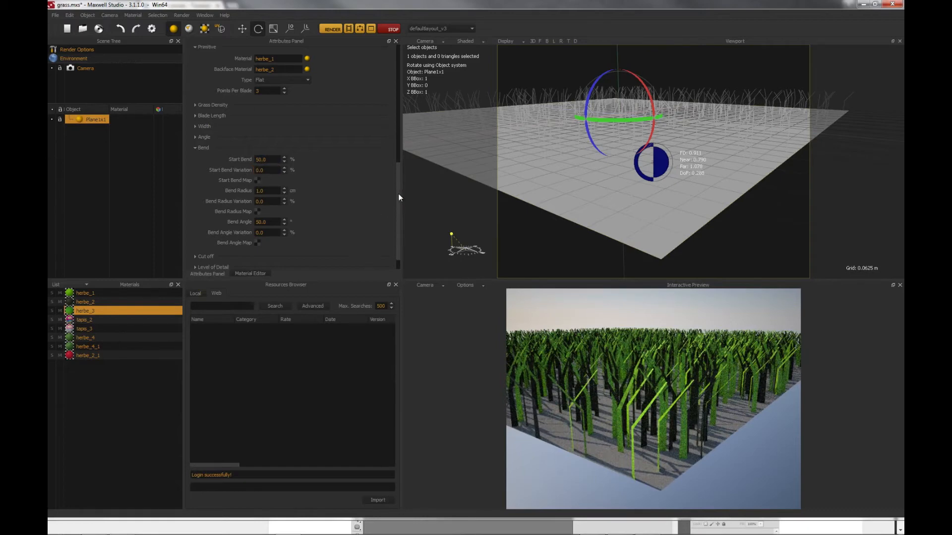
Set the grass primitive to 6 points per blade and change its type to Curve
{"action": "scroll", "coordinate": [397, 194], "scroll_direction": "up", "scroll_amount": 1}
{"action": "left_click", "coordinate": [268, 133]}
{"action": "type", "text": "6"}
{"action": "key", "text": "Return"}
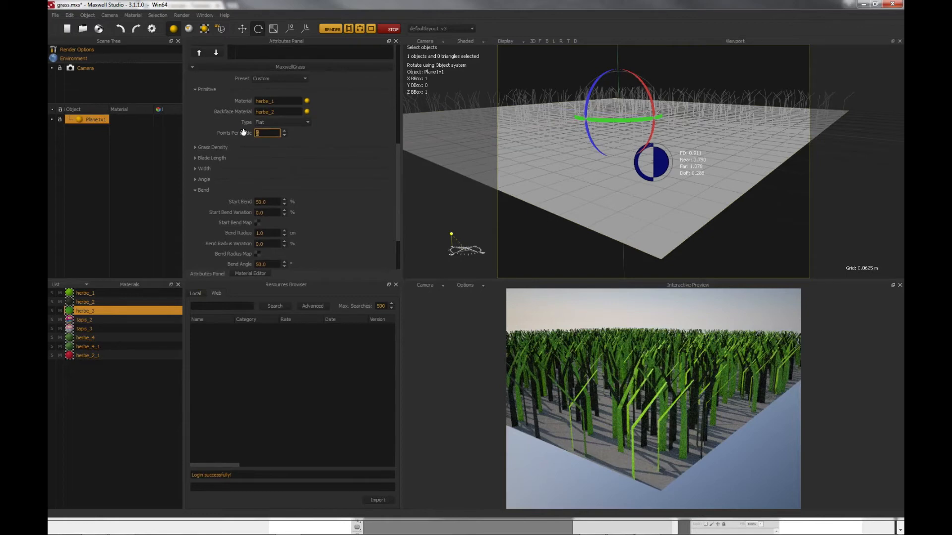
{"action": "left_click", "coordinate": [273, 121]}
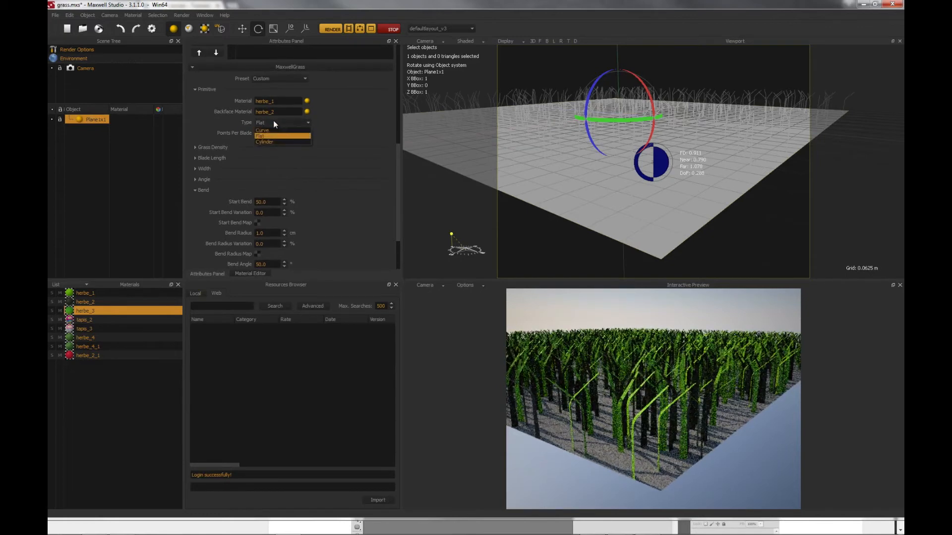
{"action": "left_click", "coordinate": [272, 130]}
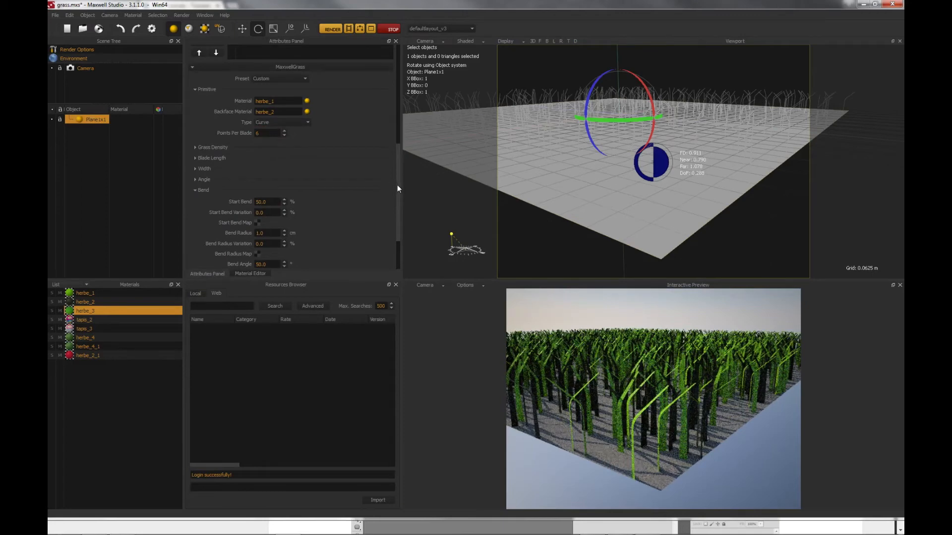
Try bend radii of 5 cm and 0.1 cm on the blades and return the bend radius to 1 cm
{"action": "left_click_drag", "start_coordinate": [397, 189], "coordinate": [397, 247]}
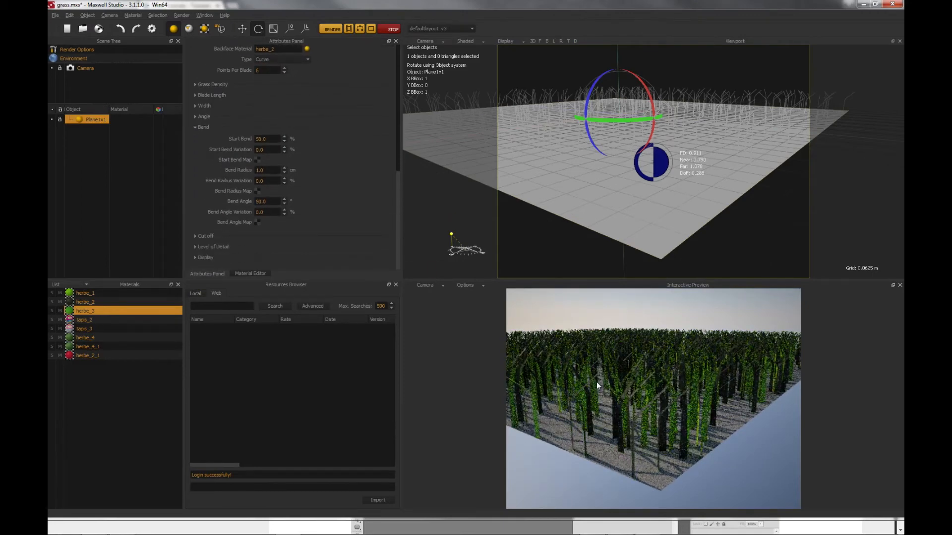
{"action": "left_click_drag", "start_coordinate": [602, 266], "coordinate": [604, 266], "text": "alt"}
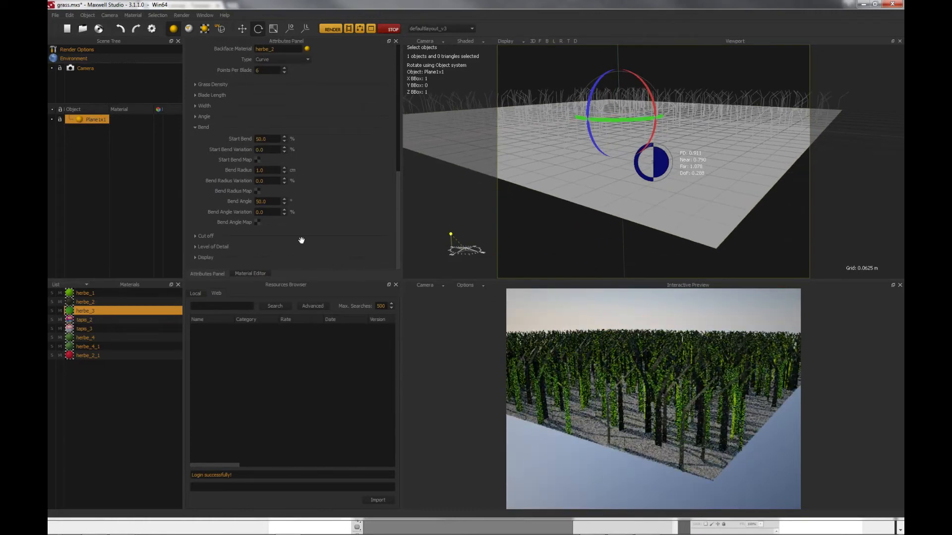
{"action": "double_click", "coordinate": [267, 170]}
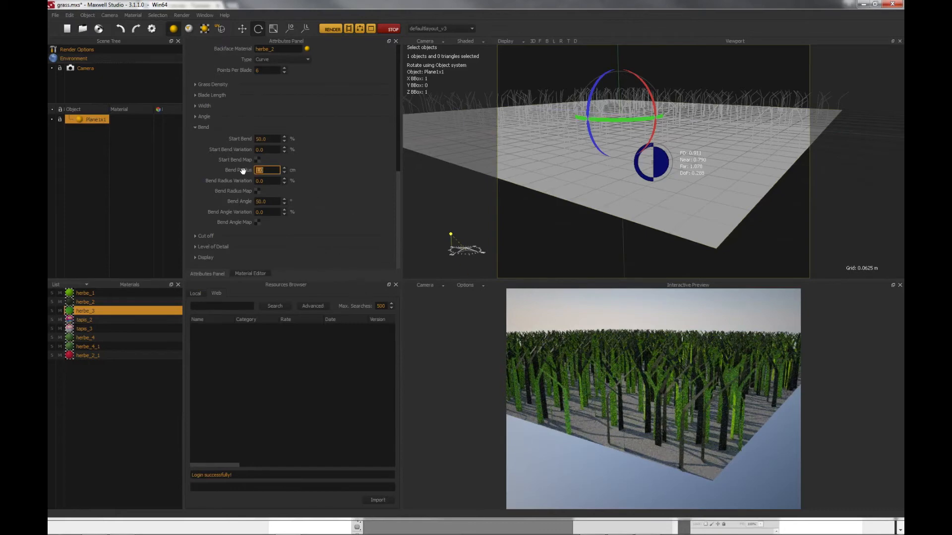
{"action": "type", "text": "5"}
{"action": "key", "text": "Return"}
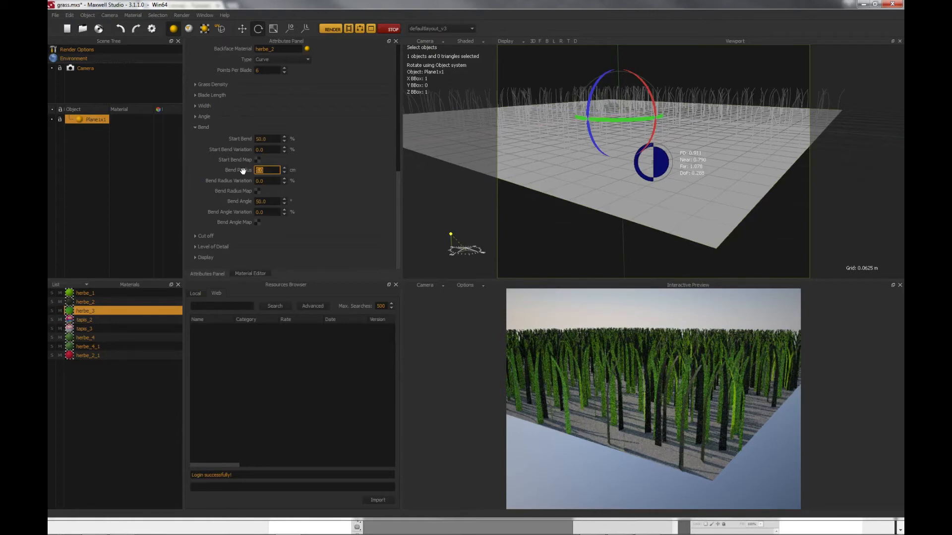
{"action": "type", "text": "0.1"}
{"action": "key", "text": "Return"}
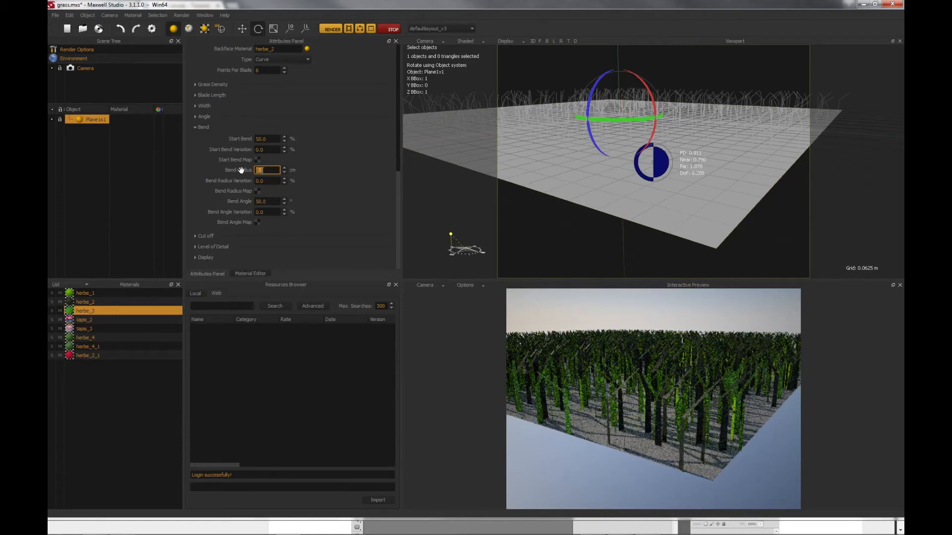
{"action": "type", "text": "1"}
{"action": "key", "text": "Return"}
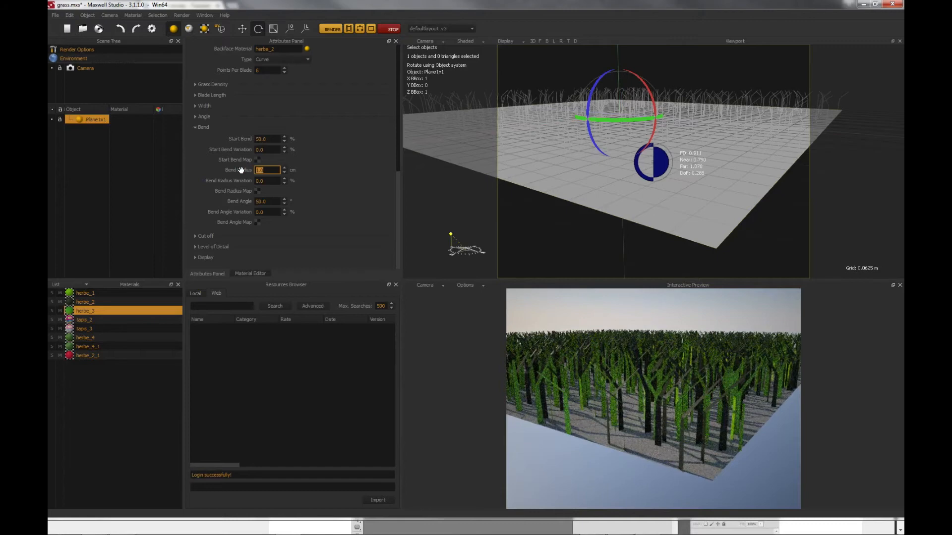
Try bend angles of 0°, 90° and 120° on the grass blades
{"action": "left_click", "coordinate": [242, 202]}
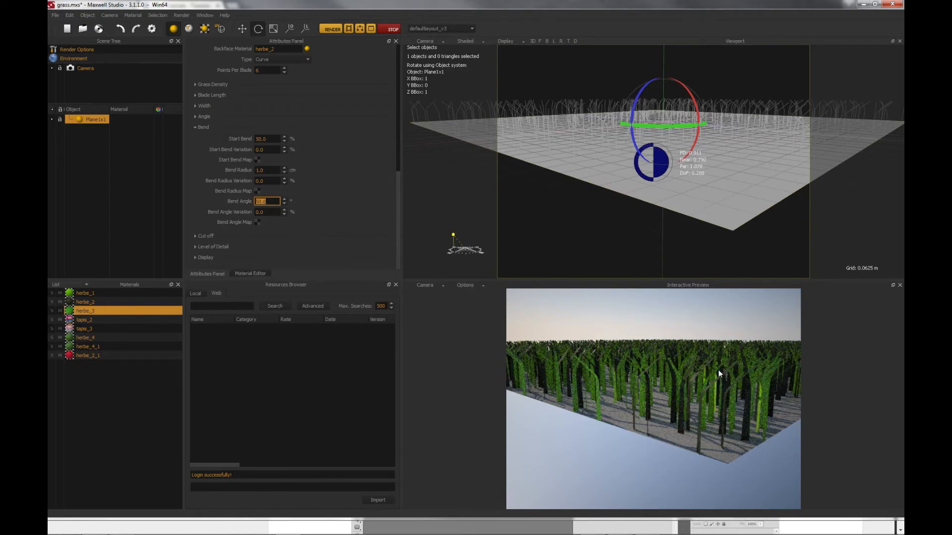
{"action": "type", "text": "0"}
{"action": "key", "text": "Return"}
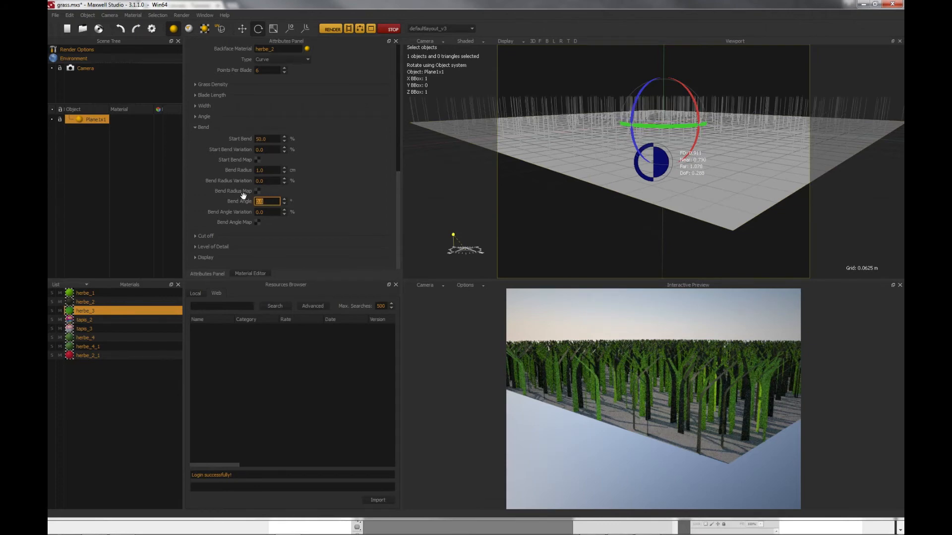
{"action": "type", "text": "30"}
{"action": "key", "text": "Return"}
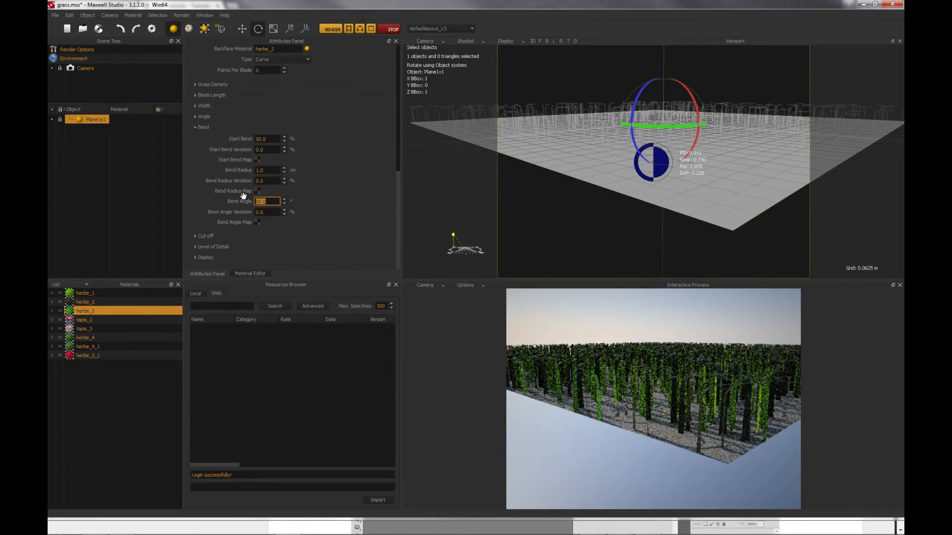
{"action": "type", "text": "120"}
{"action": "key", "text": "Return"}
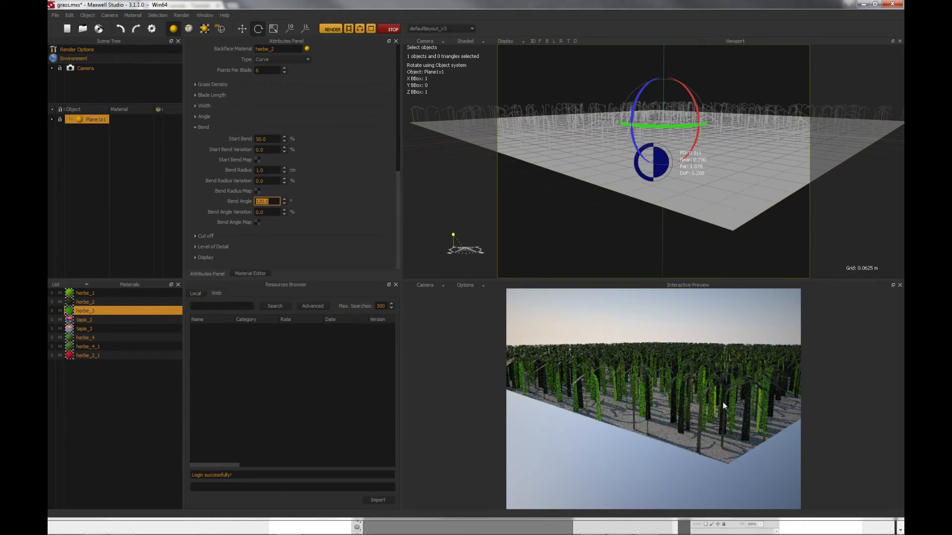
{"action": "left_click_drag", "start_coordinate": [698, 246], "coordinate": [679, 246], "text": "alt"}
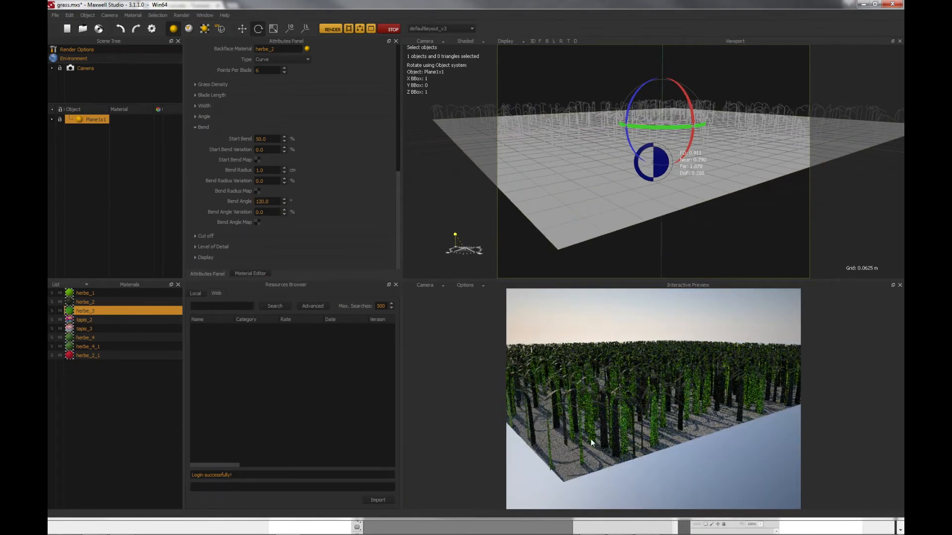
Set the grass primitive type to Cylinder
{"action": "left_click", "coordinate": [291, 60]}
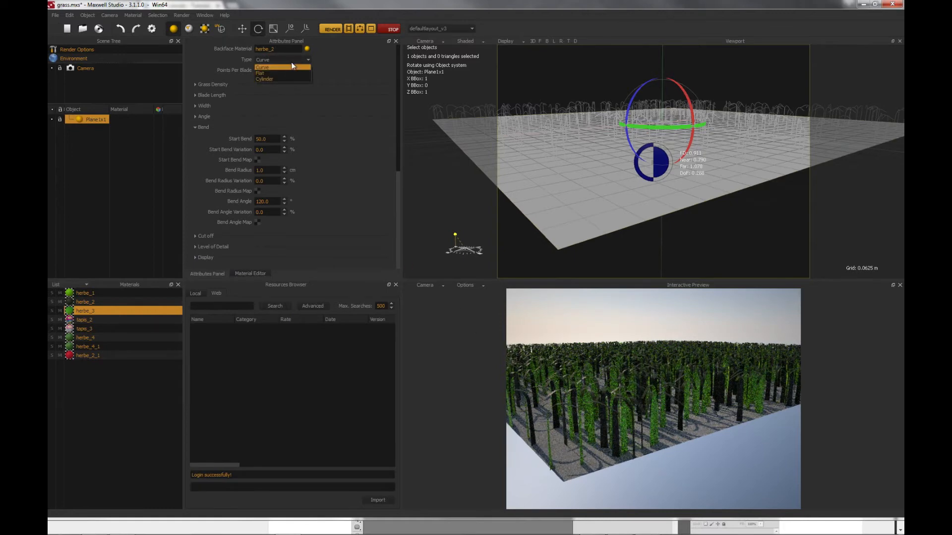
{"action": "left_click", "coordinate": [278, 79]}
{"action": "left_click_drag", "start_coordinate": [398, 201], "coordinate": [398, 151]}
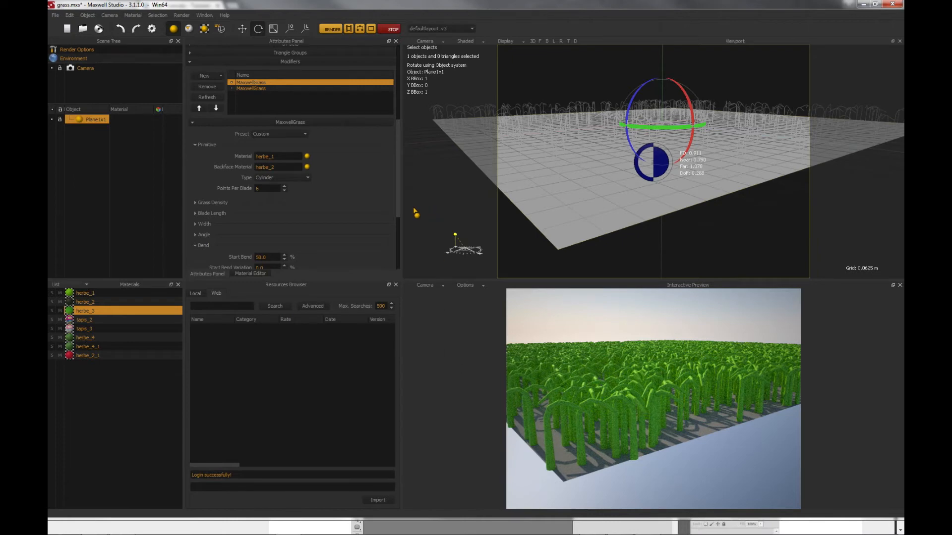
{"action": "left_click_drag", "start_coordinate": [398, 204], "coordinate": [396, 258]}
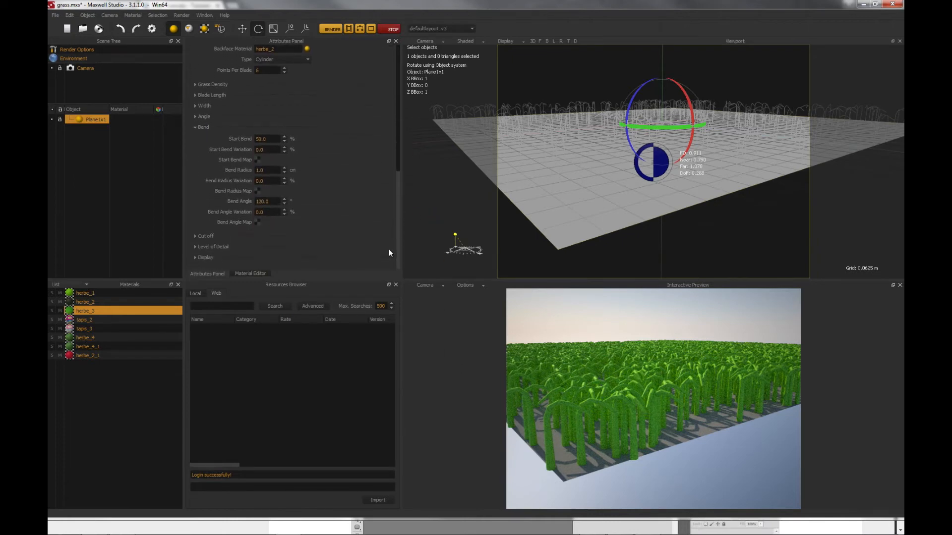
Set the grass primitive type back to Curve
{"action": "left_click_drag", "start_coordinate": [273, 202], "coordinate": [199, 204]}
{"action": "left_click_drag", "start_coordinate": [397, 194], "coordinate": [385, 121]}
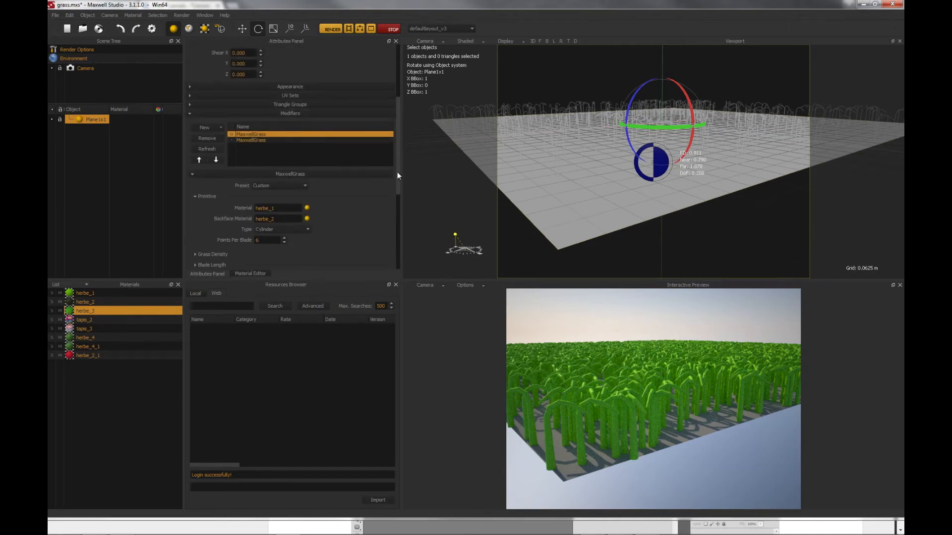
{"action": "left_click", "coordinate": [305, 228]}
{"action": "left_click", "coordinate": [275, 237]}
Set the bend angle of the blades back to 50°
{"action": "left_click_drag", "start_coordinate": [398, 170], "coordinate": [399, 246]}
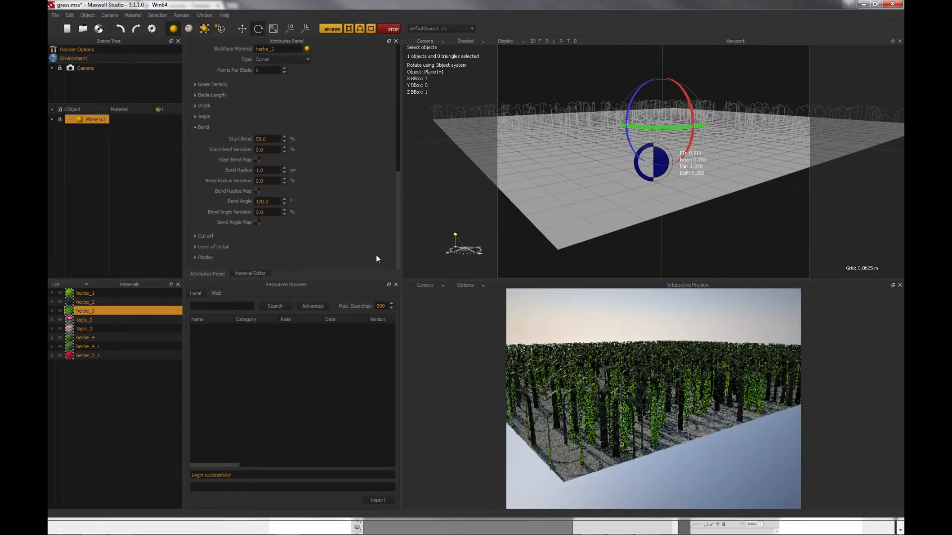
{"action": "left_click_drag", "start_coordinate": [272, 201], "coordinate": [239, 201]}
{"action": "type", "text": "50"}
{"action": "key", "text": "Return"}
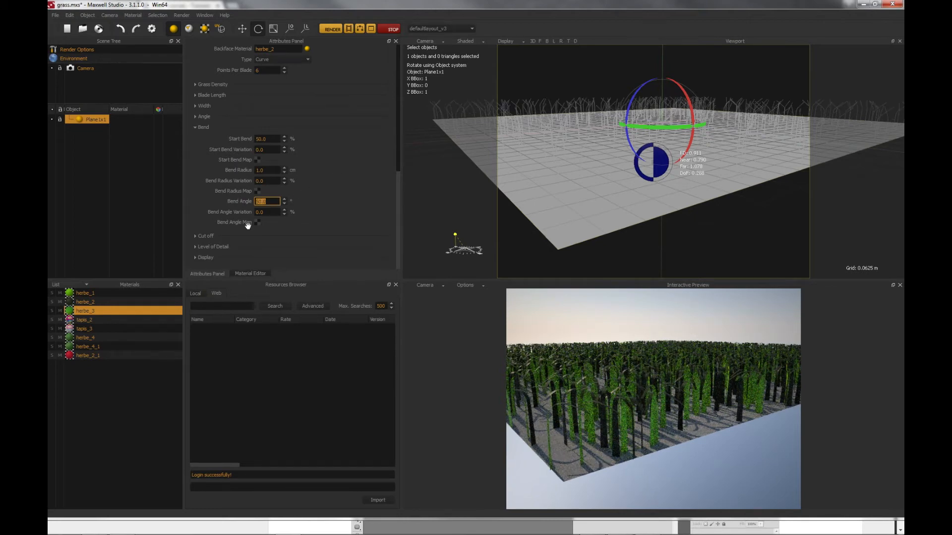
Expand the Cut off settings, set the cut off to 50% and select the cut-off variation value
{"action": "left_click", "coordinate": [195, 236]}
{"action": "left_click_drag", "start_coordinate": [274, 248], "coordinate": [217, 247]}
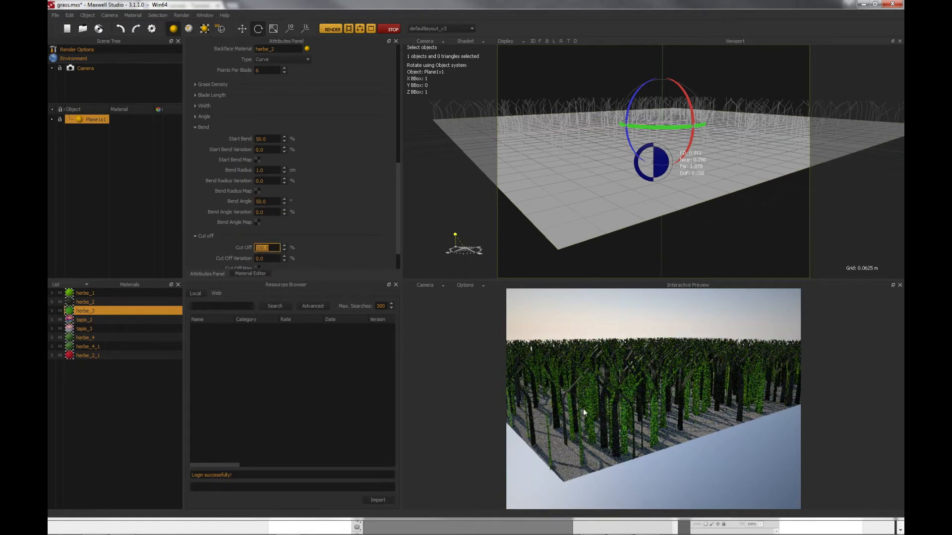
{"action": "type", "text": "50"}
{"action": "key", "text": "Return"}
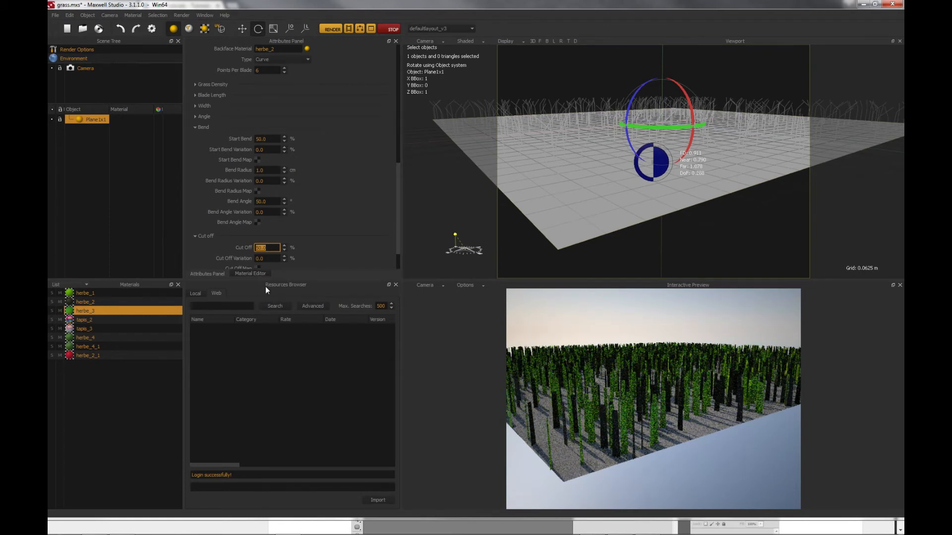
{"action": "left_click_drag", "start_coordinate": [271, 258], "coordinate": [250, 253]}
{"action": "left_click_drag", "start_coordinate": [397, 225], "coordinate": [397, 256]}
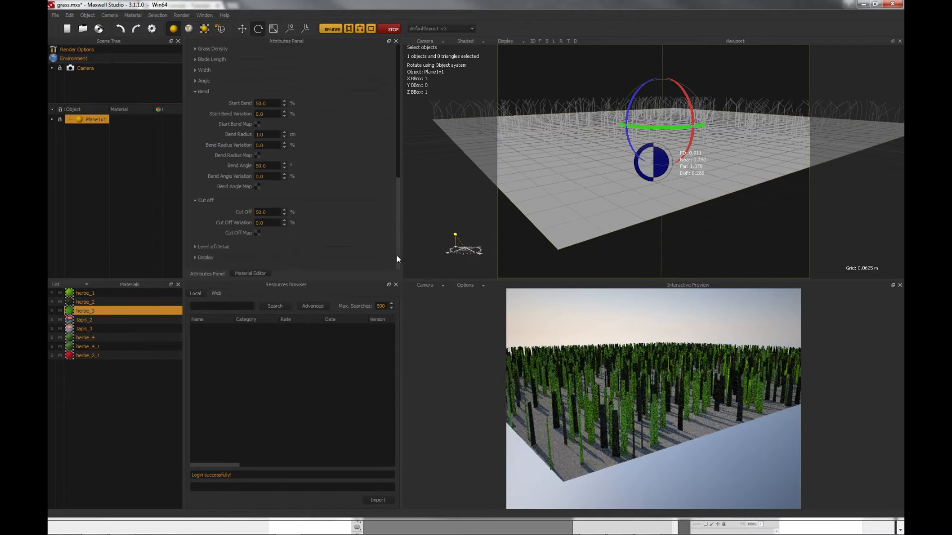
{"action": "left_click", "coordinate": [267, 223]}
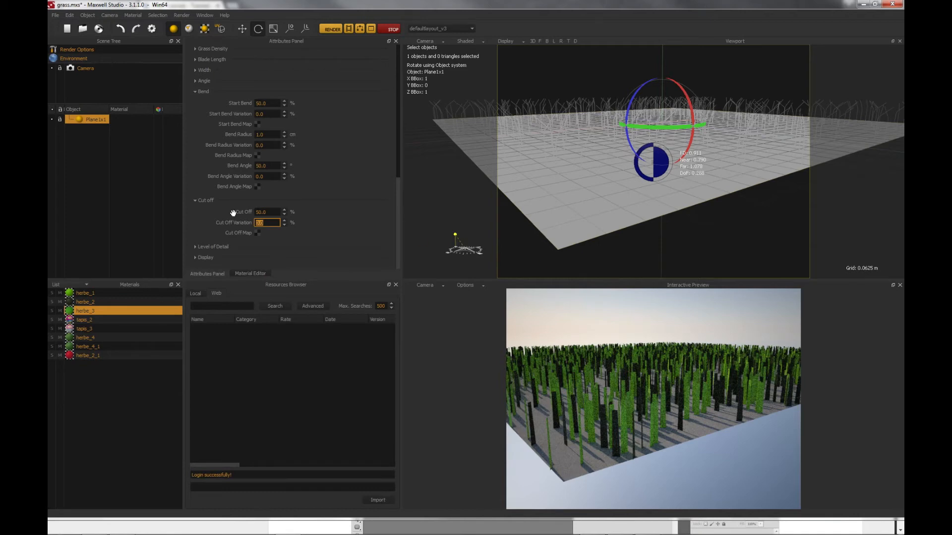
Expand the Level of Detail settings and enable LOD for the grass
{"action": "left_click", "coordinate": [201, 246]}
{"action": "scroll", "coordinate": [398, 175], "scroll_direction": "down", "scroll_amount": 2}
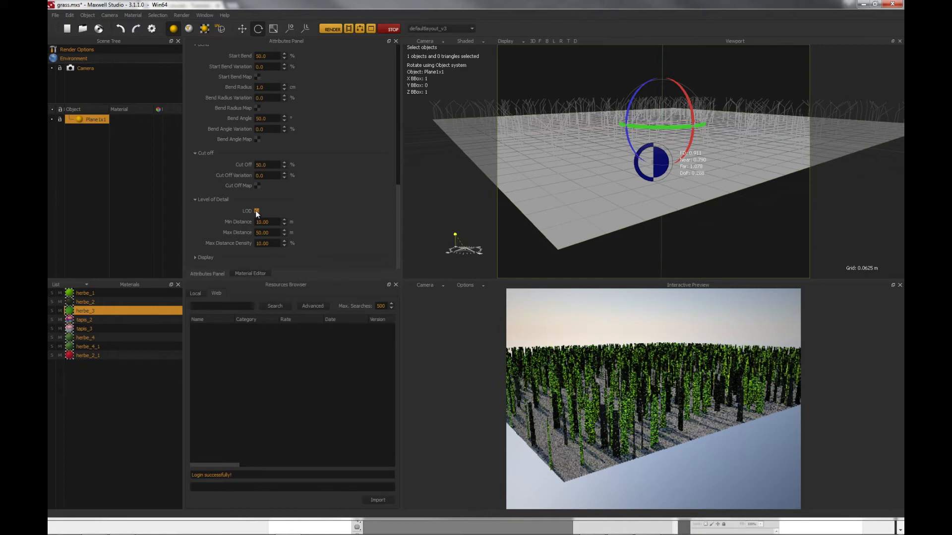
{"action": "left_click", "coordinate": [272, 223]}
{"action": "left_click", "coordinate": [274, 233]}
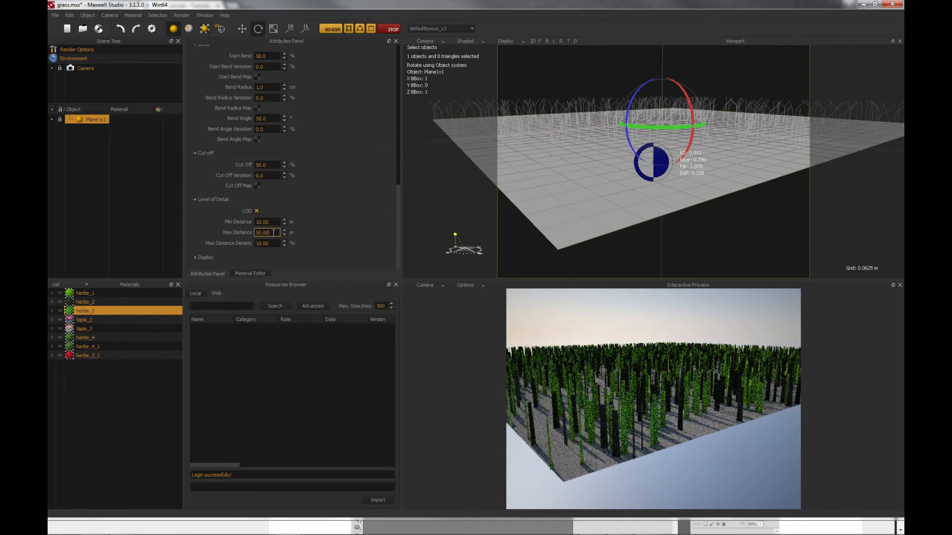
{"action": "left_click", "coordinate": [271, 243]}
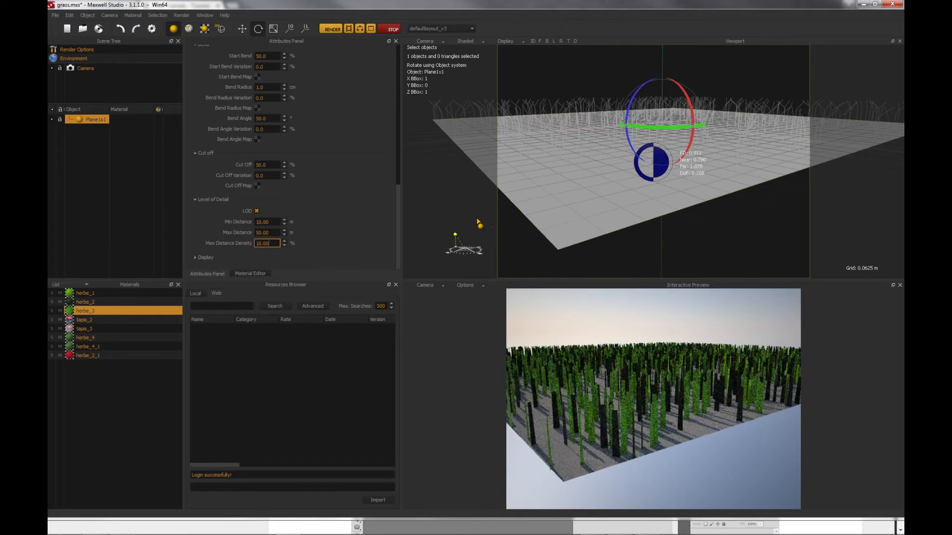
Set the LOD minimum distance to 0.5 m and the maximum distance to 1 m
{"action": "left_click_drag", "start_coordinate": [274, 223], "coordinate": [235, 225]}
{"action": "key", "text": "Tab"}
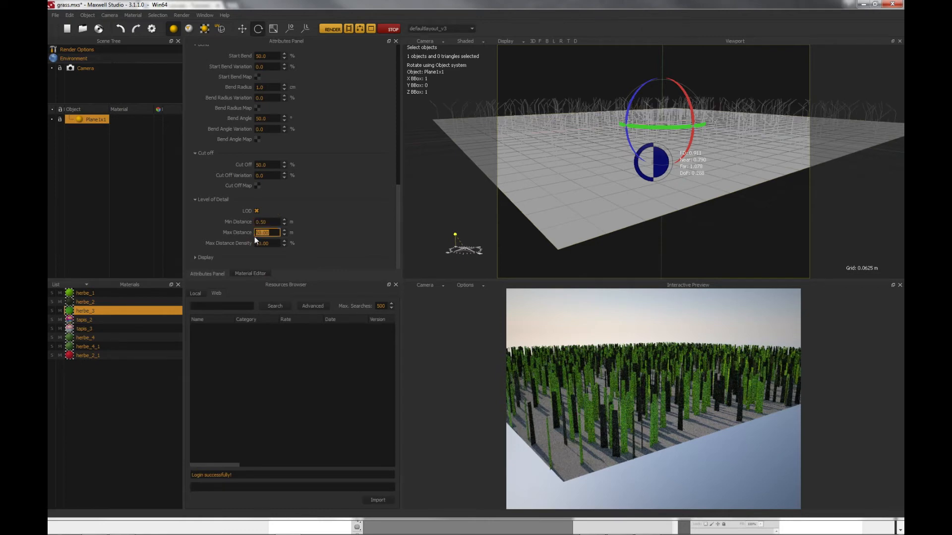
{"action": "type", "text": "1"}
{"action": "key", "text": "Tab"}
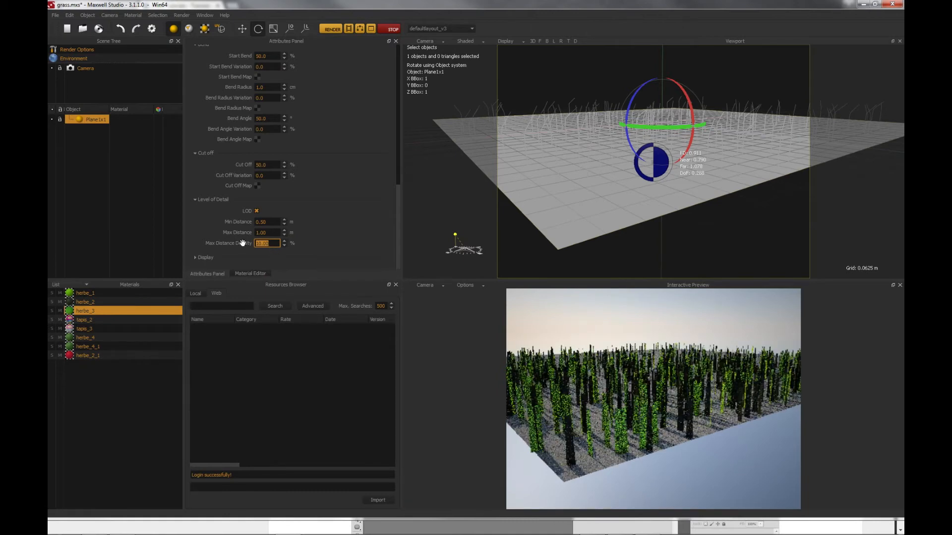
Set the LOD maximum distance density to 20%
{"action": "type", "text": "20"}
{"action": "key", "text": "Return"}
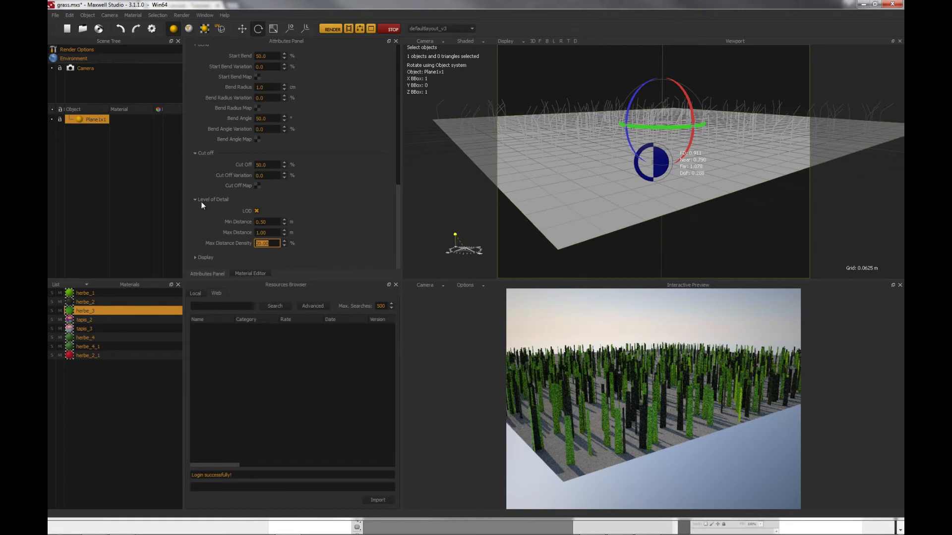
{"action": "key", "text": "Return"}
Expand the Display settings and examine the display percent and maximum blades values against the blades drawn in the viewport
{"action": "left_click", "coordinate": [198, 256]}
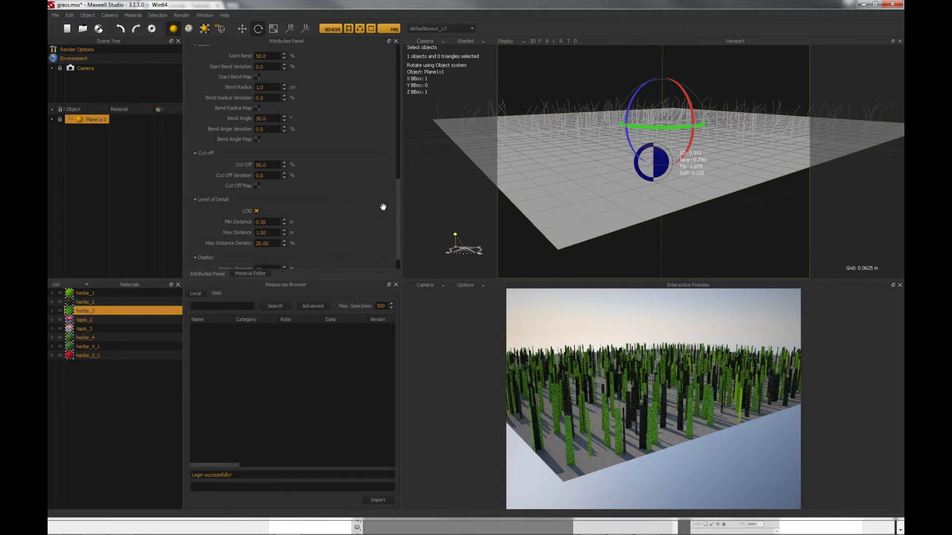
{"action": "scroll", "coordinate": [399, 213], "scroll_direction": "down", "scroll_amount": 1}
{"action": "left_click", "coordinate": [268, 242]}
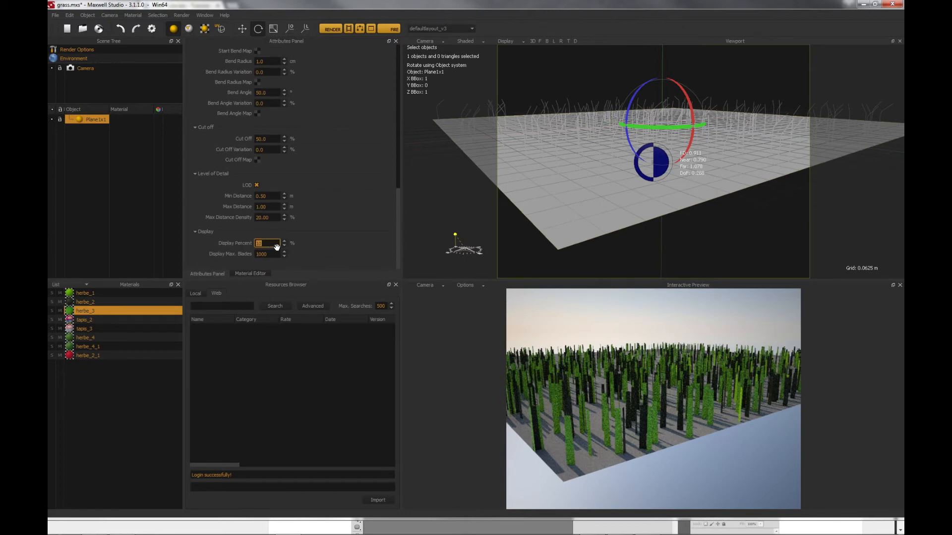
{"action": "left_click", "coordinate": [261, 254]}
{"action": "left_click", "coordinate": [266, 243]}
{"action": "left_click", "coordinate": [268, 255]}
{"action": "left_click_drag", "start_coordinate": [628, 156], "coordinate": [620, 159], "text": "alt"}
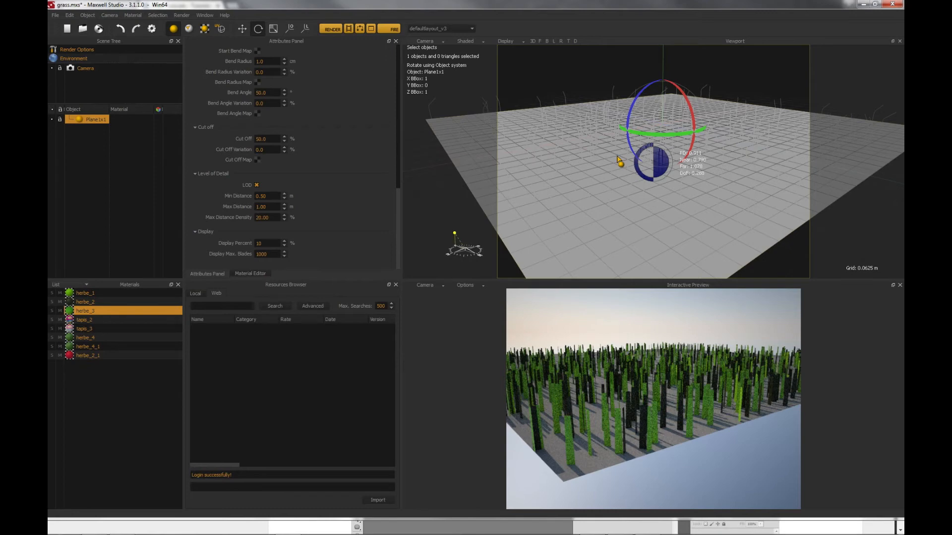
{"action": "left_click_drag", "start_coordinate": [630, 174], "coordinate": [621, 171], "text": "alt"}
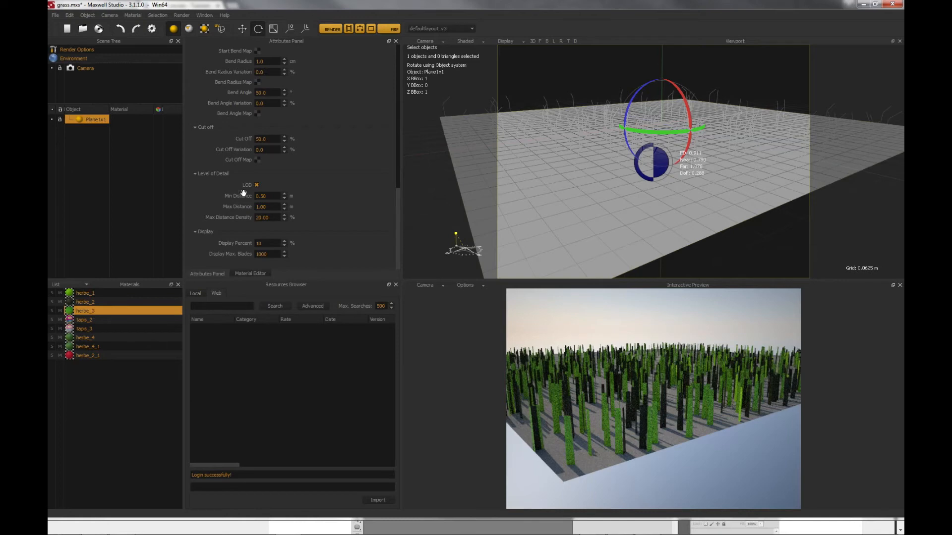
Open the herbe_3 material for editing
{"action": "double_click", "coordinate": [96, 311]}
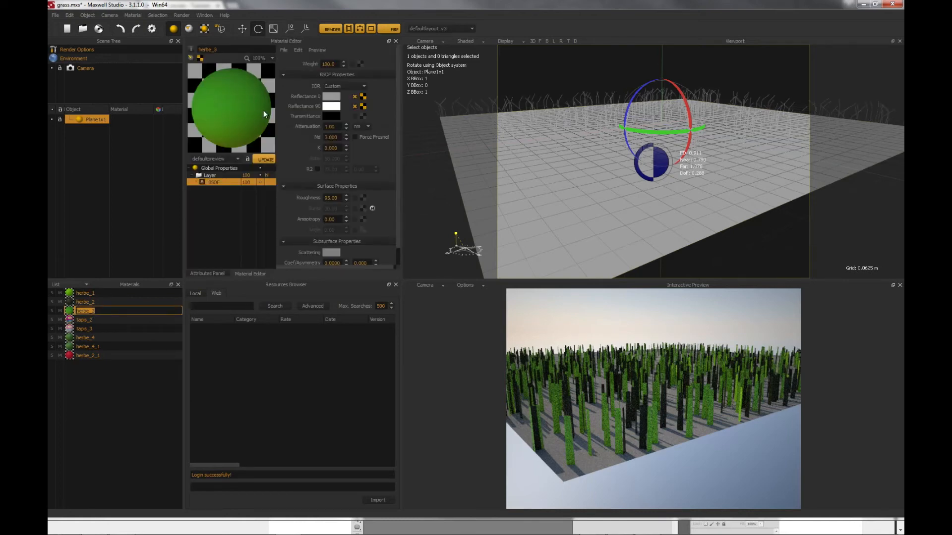
Inspect the Gradient3 procedural and the channel of herbe_3's Reflectance 0 texture
{"action": "left_click", "coordinate": [363, 96]}
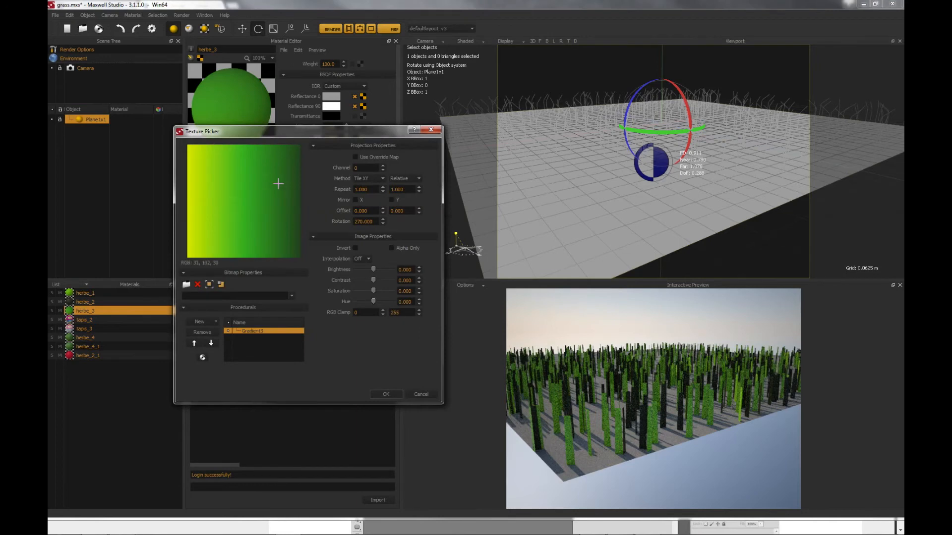
{"action": "double_click", "coordinate": [248, 331]}
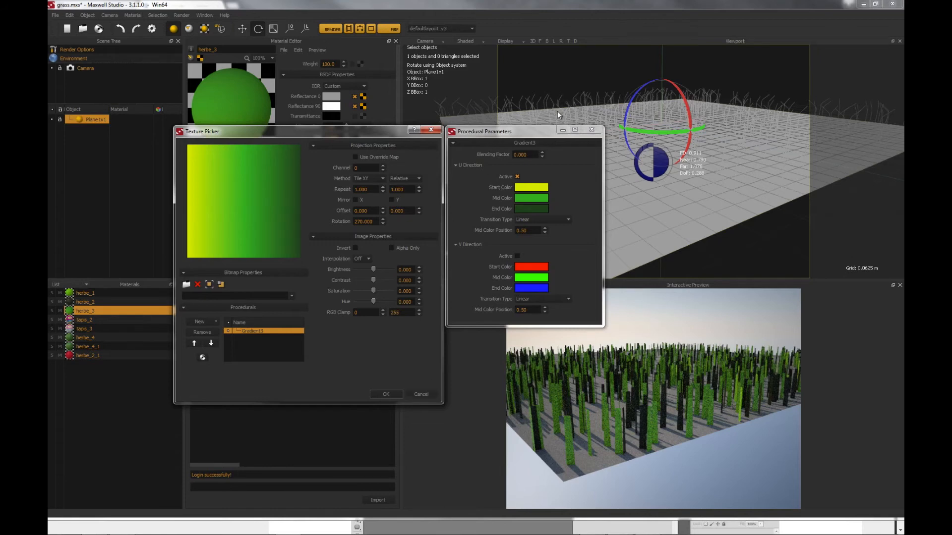
{"action": "left_click", "coordinate": [363, 168]}
{"action": "left_click", "coordinate": [592, 129]}
{"action": "left_click", "coordinate": [382, 392]}
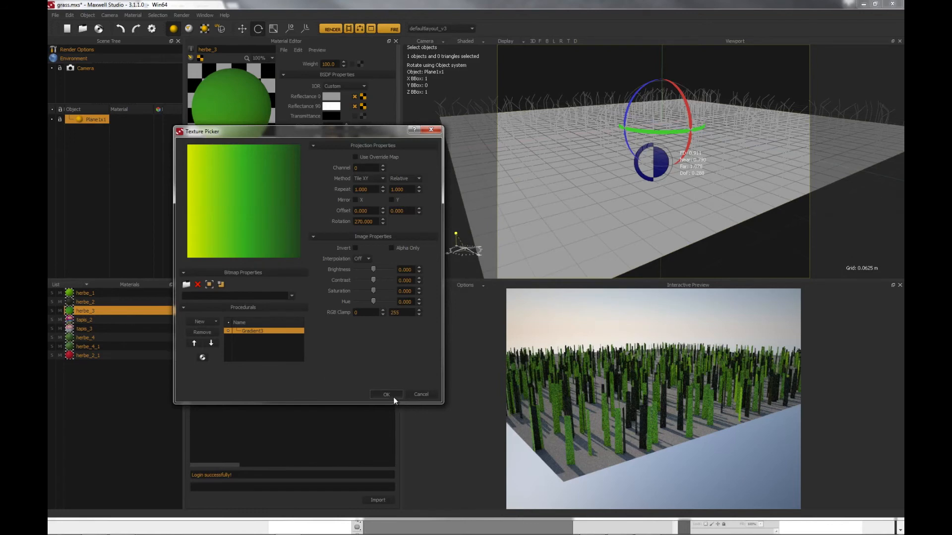
{"action": "left_click", "coordinate": [393, 396]}
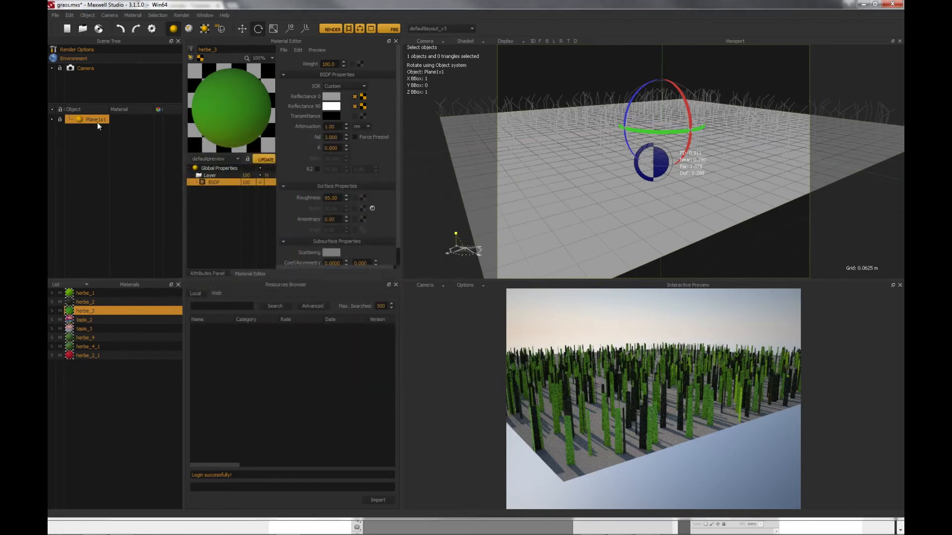
Assign herbe_3 as both the Material and the Backface Material of the plane's grass primitive
{"action": "left_click", "coordinate": [214, 273]}
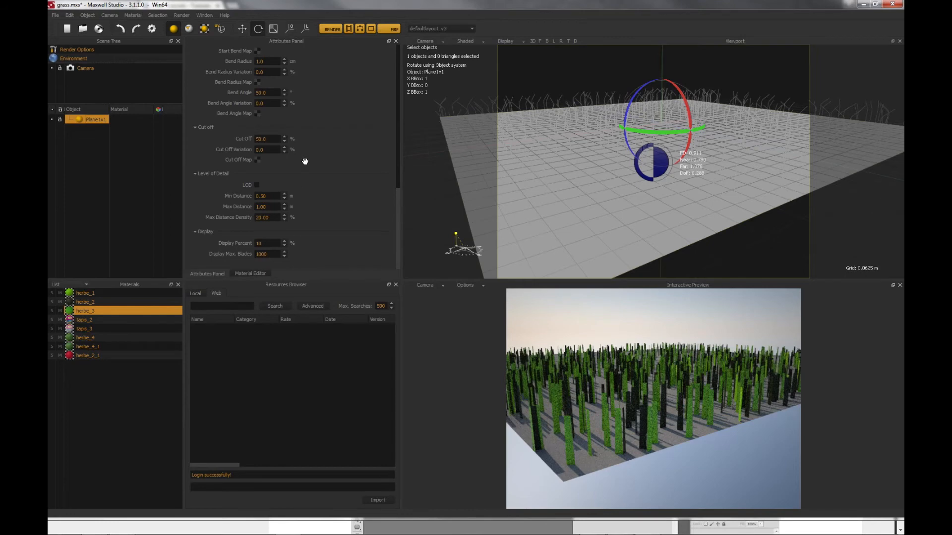
{"action": "left_click_drag", "start_coordinate": [399, 214], "coordinate": [399, 125]}
{"action": "left_click_drag", "start_coordinate": [91, 313], "coordinate": [277, 179]}
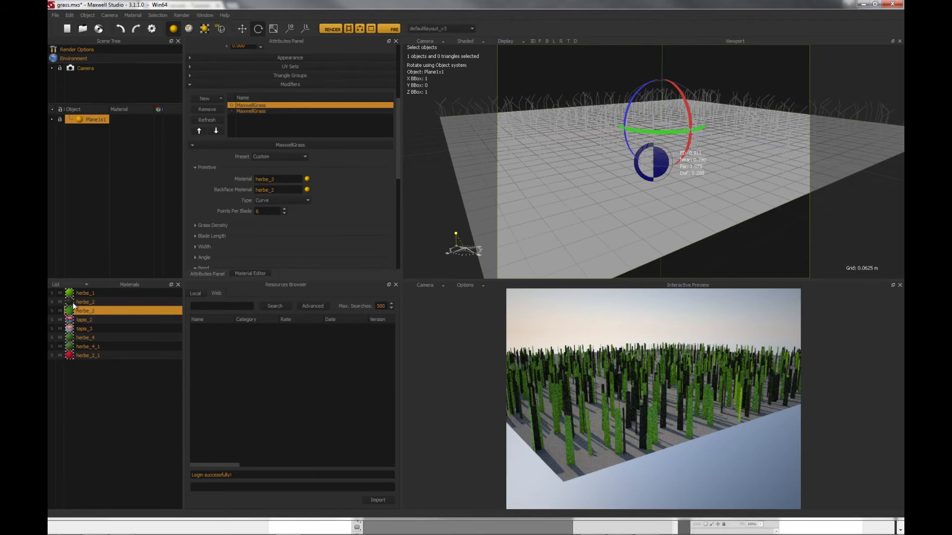
{"action": "left_click_drag", "start_coordinate": [77, 313], "coordinate": [273, 190]}
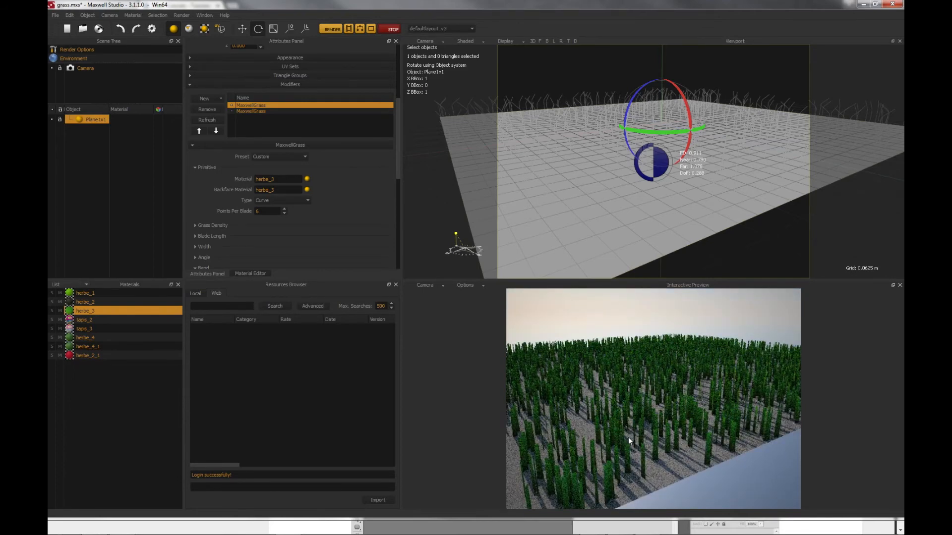
Set the grass Cut Off to 100%
{"action": "left_click_drag", "start_coordinate": [617, 266], "coordinate": [622, 260], "text": "alt"}
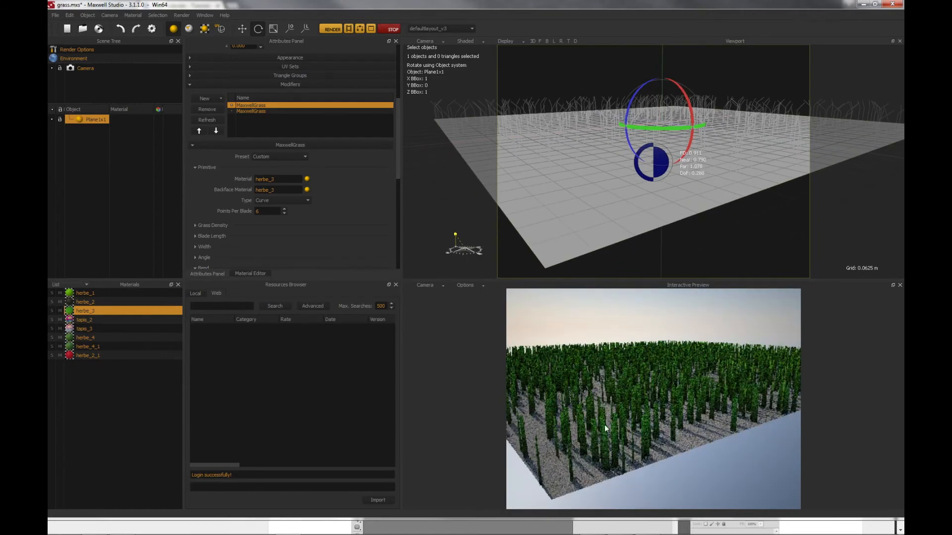
{"action": "left_click_drag", "start_coordinate": [397, 177], "coordinate": [398, 243]}
{"action": "left_click_drag", "start_coordinate": [270, 200], "coordinate": [223, 200]}
{"action": "type", "text": "100"}
{"action": "key", "text": "Return"}
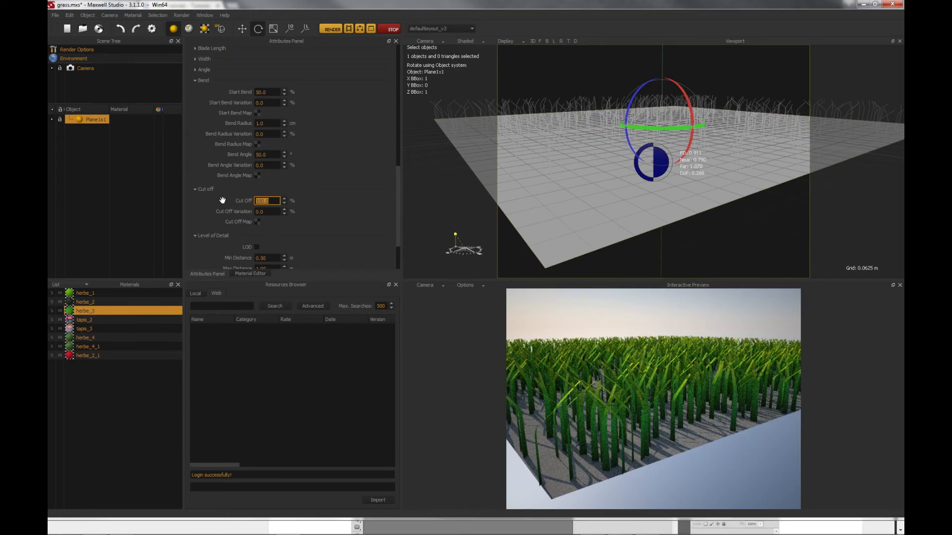
Try a rotation of 0 on herbe_3's Reflectance 0 gradient texture, and restore the original 270 rotation
{"action": "left_click", "coordinate": [96, 312]}
{"action": "double_click", "coordinate": [78, 310]}
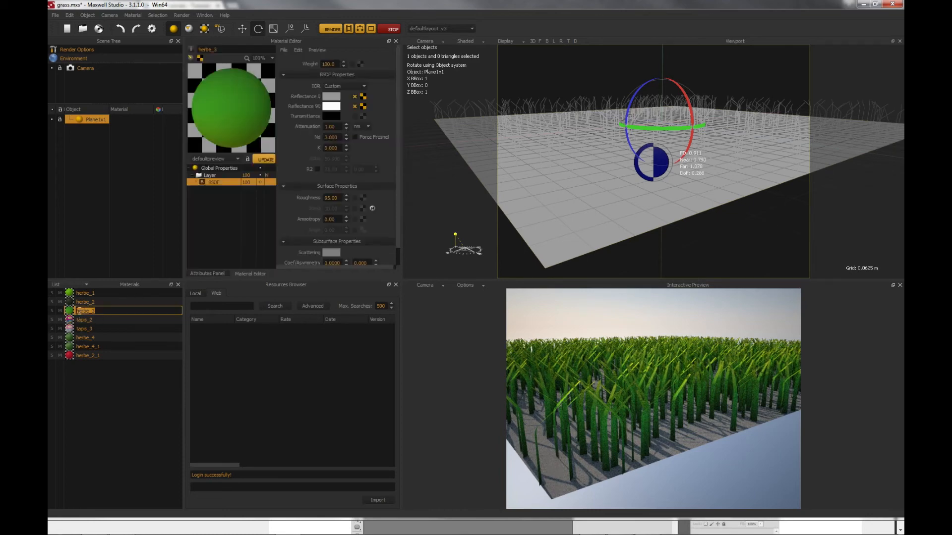
{"action": "left_click", "coordinate": [363, 97]}
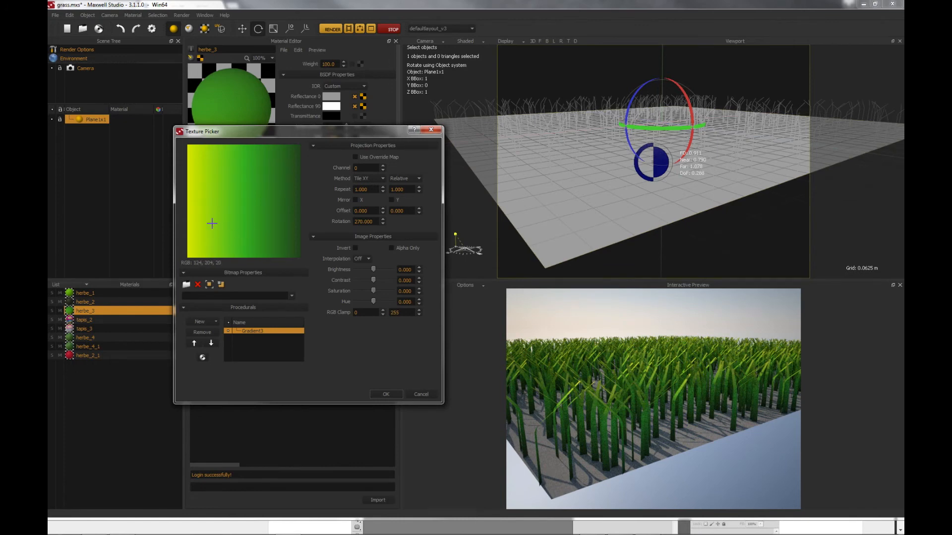
{"action": "double_click", "coordinate": [360, 222]}
{"action": "type", "text": "9"}
{"action": "key", "text": "Return"}
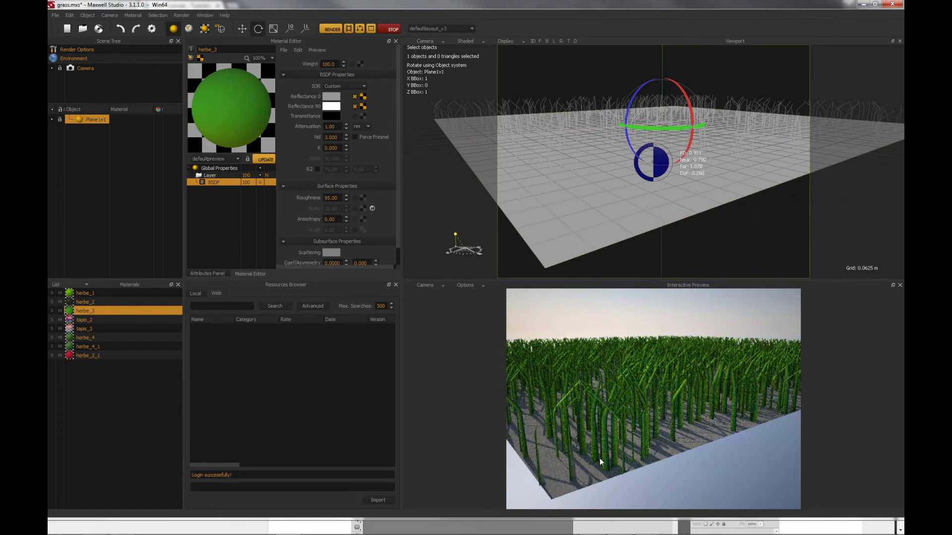
{"action": "left_click", "coordinate": [363, 97]}
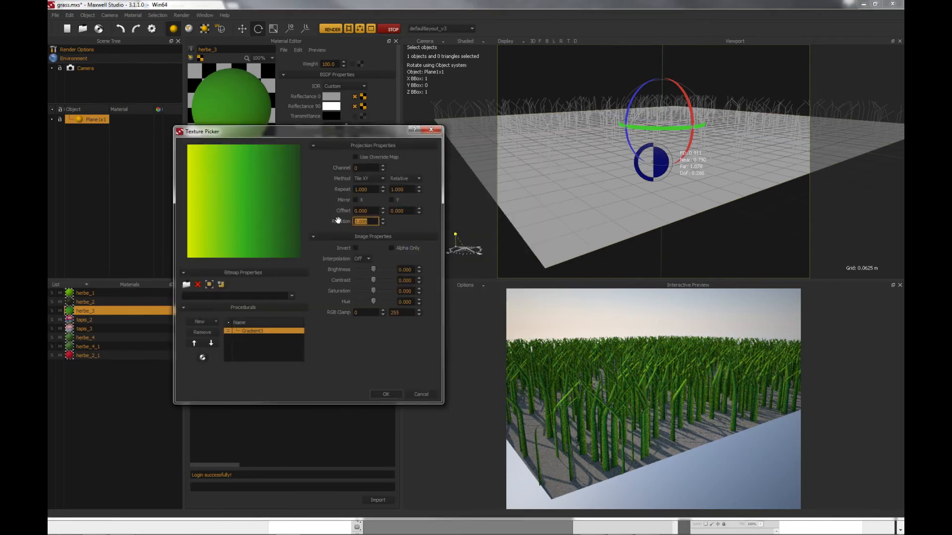
{"action": "key", "text": "Return"}
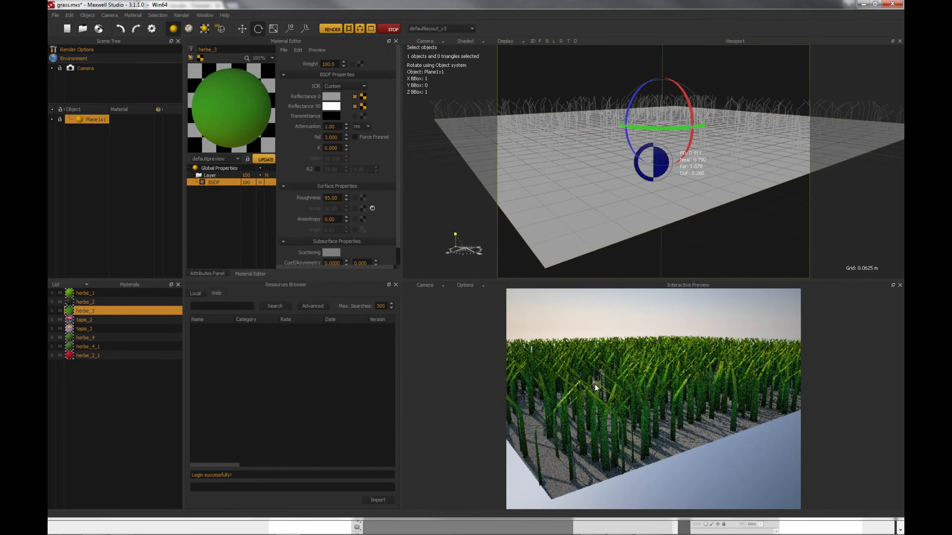
Inspect the grass blade bitmap and its channel in the Reflectance 0 texture of the herbe_4_1 material
{"action": "left_click", "coordinate": [148, 346]}
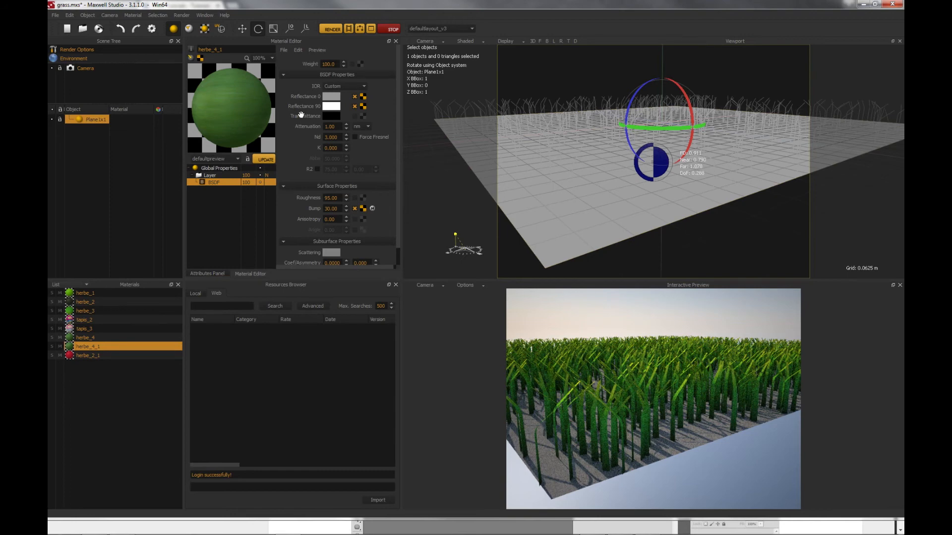
{"action": "left_click", "coordinate": [363, 96]}
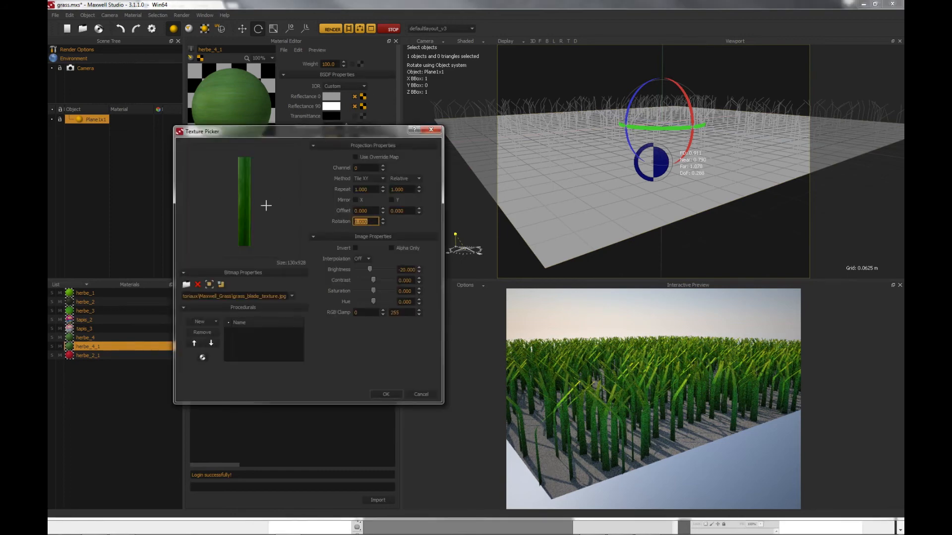
{"action": "left_click", "coordinate": [362, 168]}
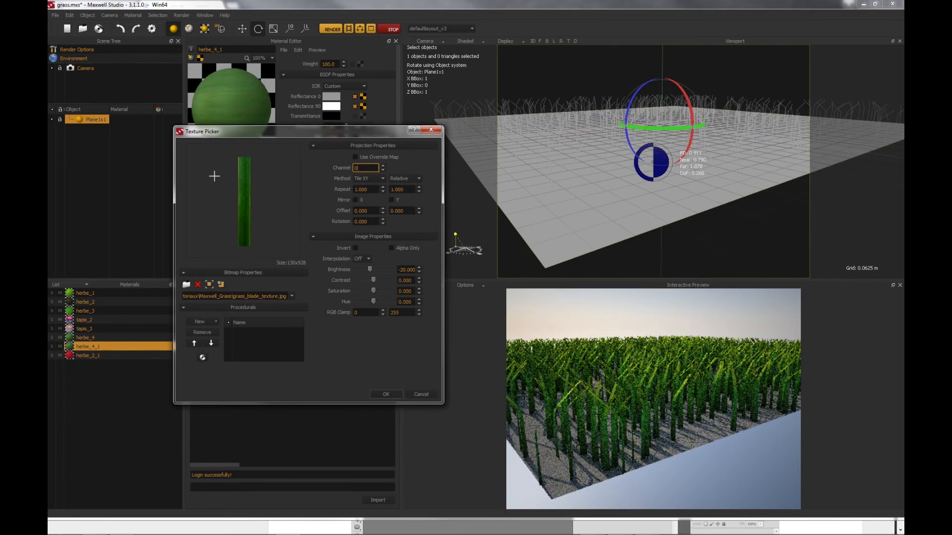
{"action": "left_click", "coordinate": [386, 396]}
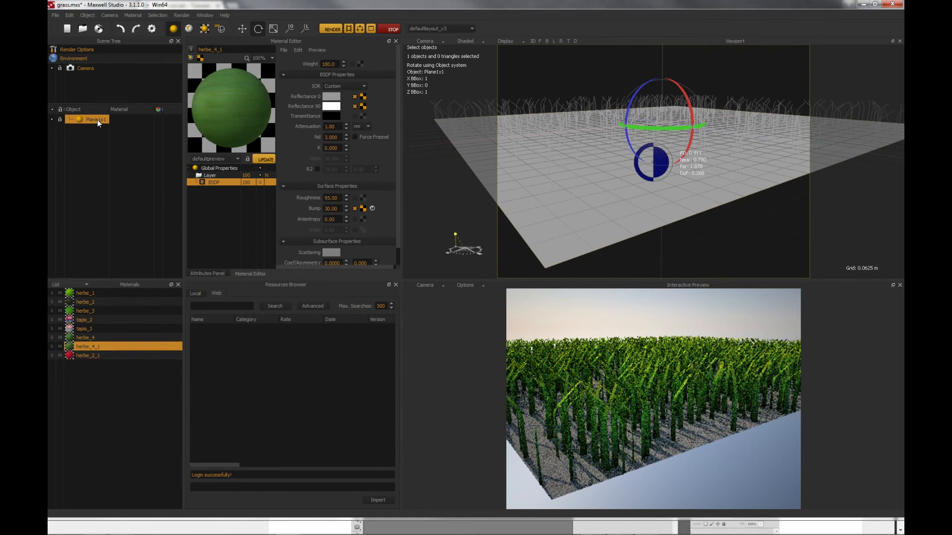
Assign herbe_4 as the grass Material and herbe_4_1 as the Backface Material
{"action": "left_click", "coordinate": [207, 274]}
{"action": "left_click_drag", "start_coordinate": [400, 190], "coordinate": [402, 136]}
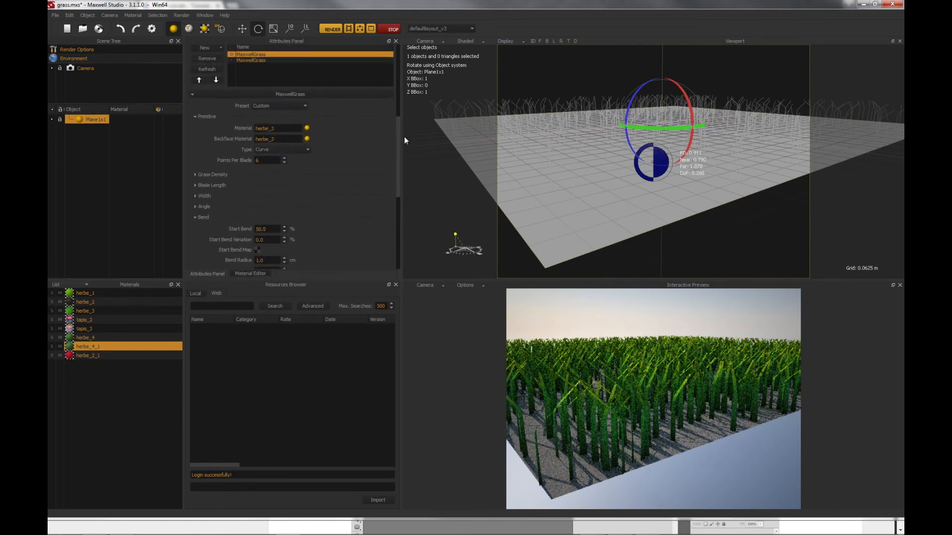
{"action": "left_click", "coordinate": [307, 129]}
{"action": "left_click", "coordinate": [455, 254]}
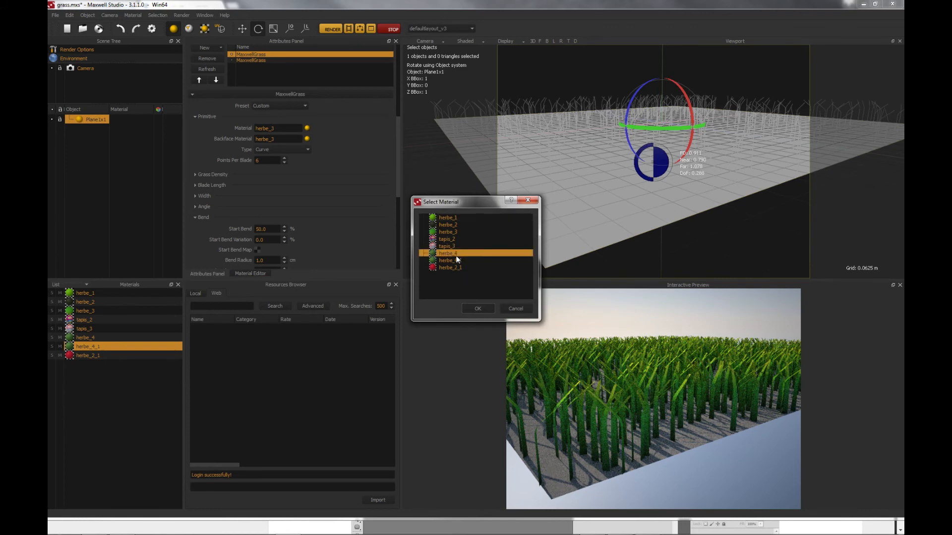
{"action": "left_click", "coordinate": [477, 307]}
{"action": "left_click", "coordinate": [307, 139]}
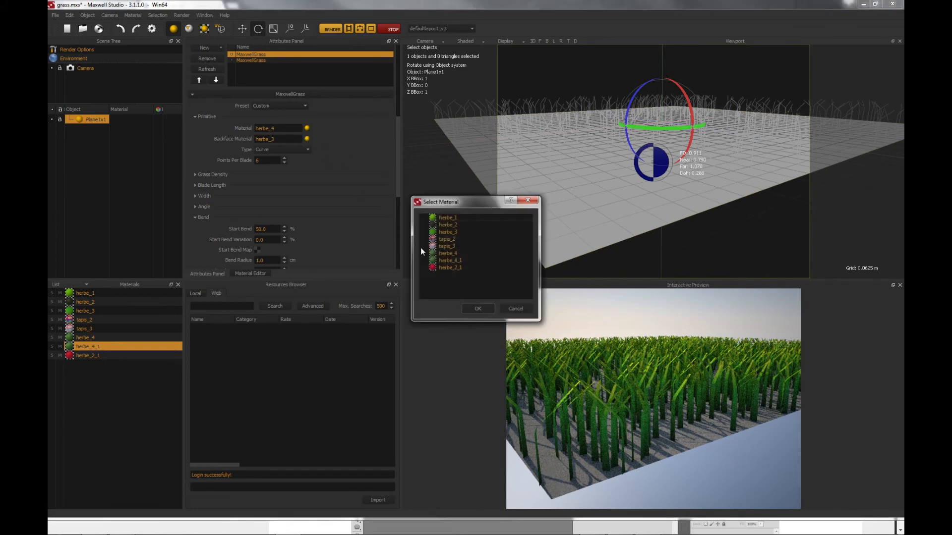
{"action": "double_click", "coordinate": [449, 261]}
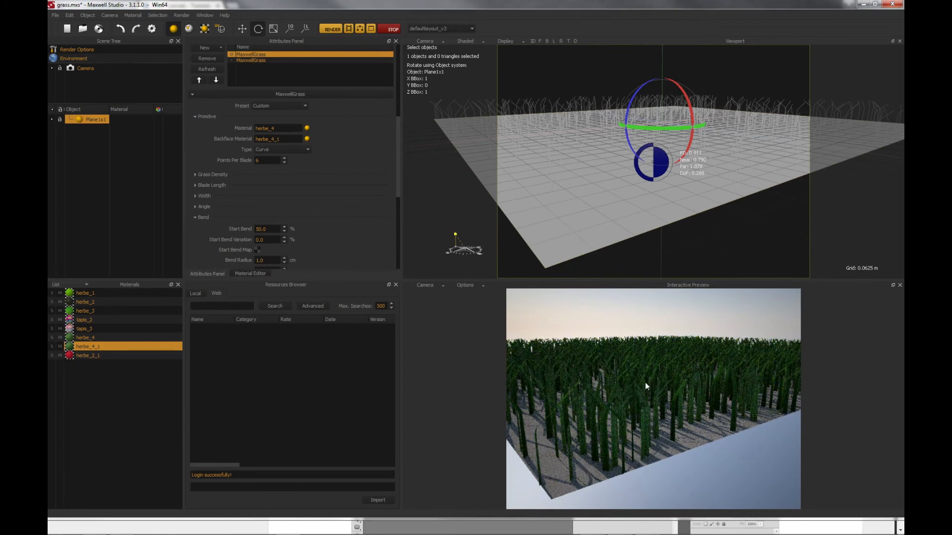
Examine the textured blades up close in the interactive preview and review the BSDF, surface and subsurface properties of herbe_4
{"action": "scroll", "coordinate": [644, 382], "scroll_direction": "down", "scroll_amount": 3}
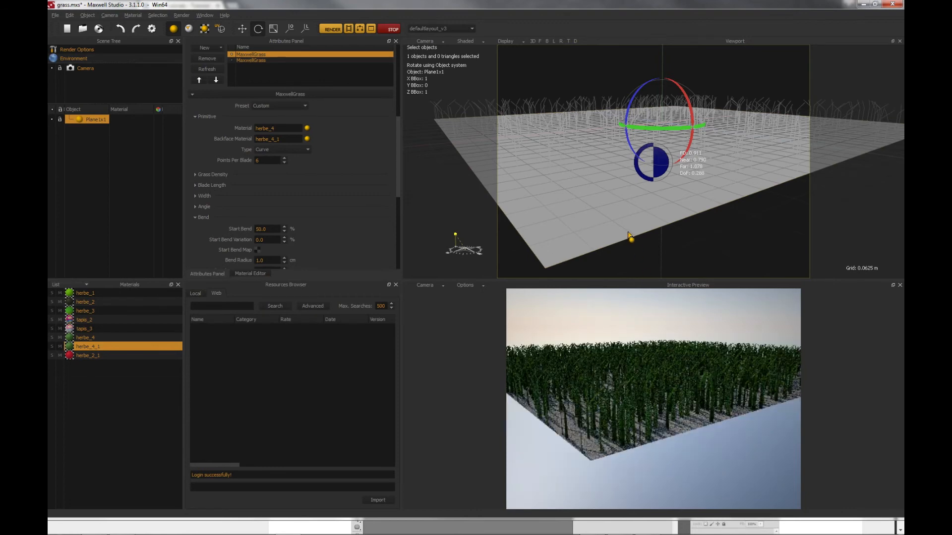
{"action": "left_click_drag", "start_coordinate": [628, 232], "coordinate": [642, 239], "text": "alt"}
{"action": "scroll", "coordinate": [642, 238], "scroll_direction": "down", "scroll_amount": 3}
{"action": "scroll", "coordinate": [660, 229], "scroll_direction": "up", "scroll_amount": 4}
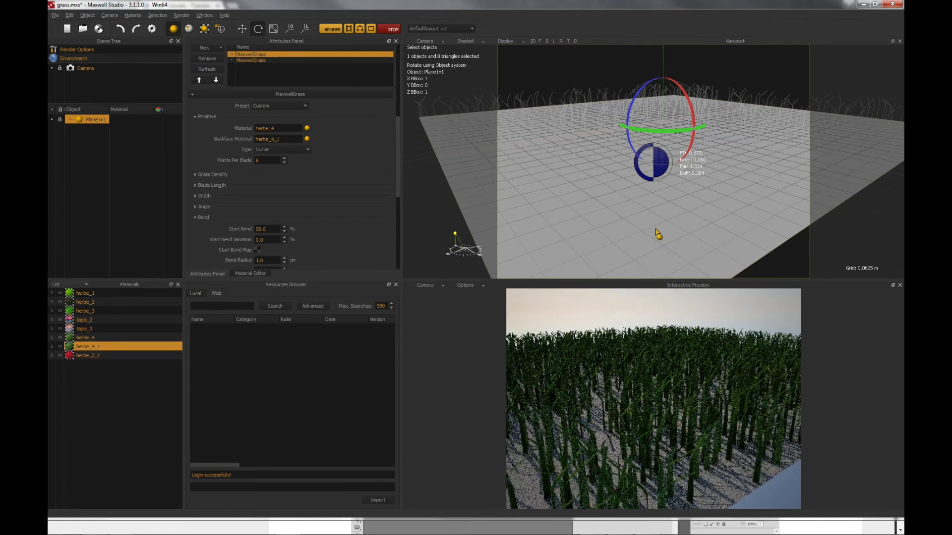
{"action": "left_click_drag", "start_coordinate": [657, 234], "coordinate": [657, 226], "text": "alt"}
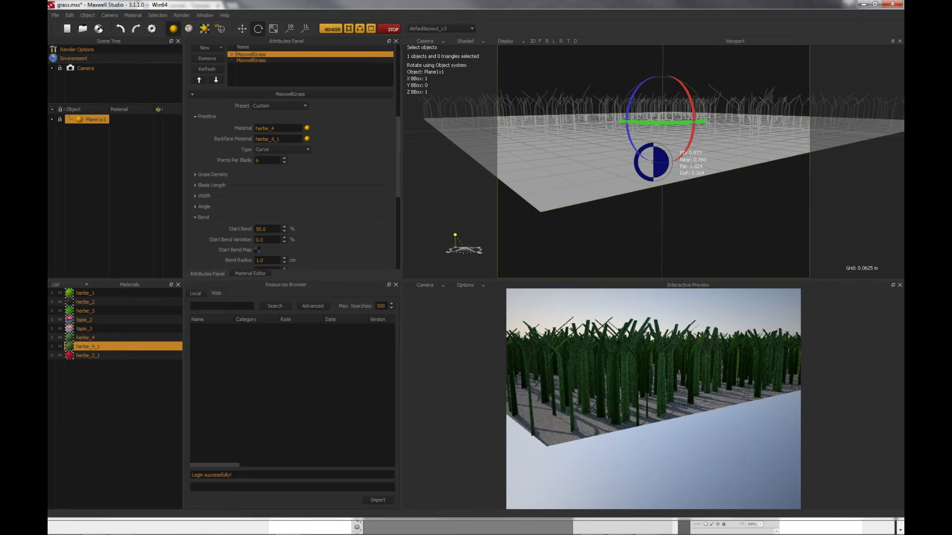
{"action": "scroll", "coordinate": [650, 334], "scroll_direction": "up", "scroll_amount": 3}
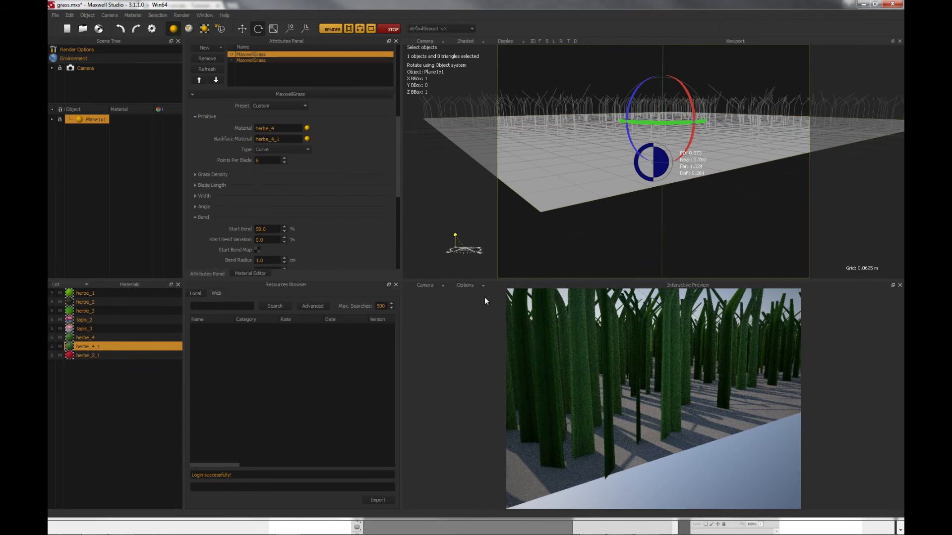
{"action": "double_click", "coordinate": [91, 338]}
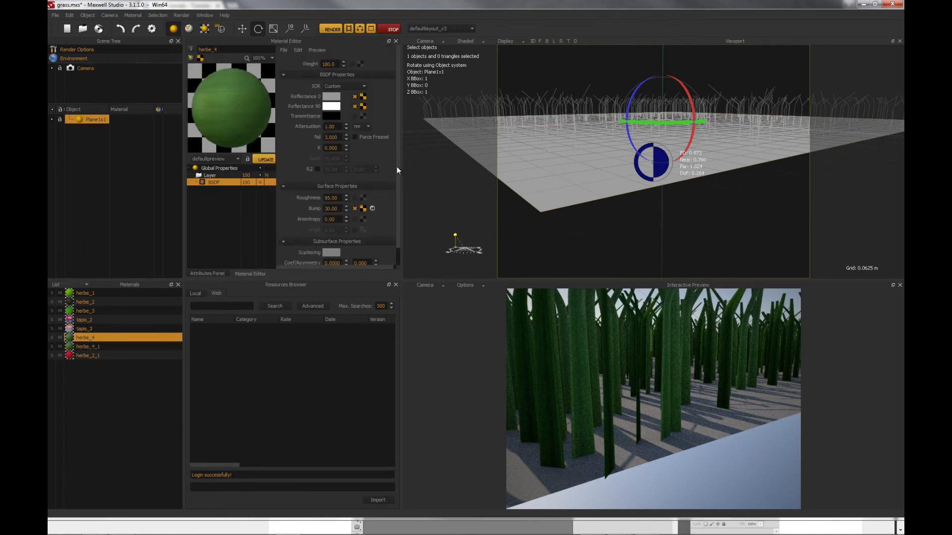
{"action": "left_click_drag", "start_coordinate": [397, 167], "coordinate": [400, 203]}
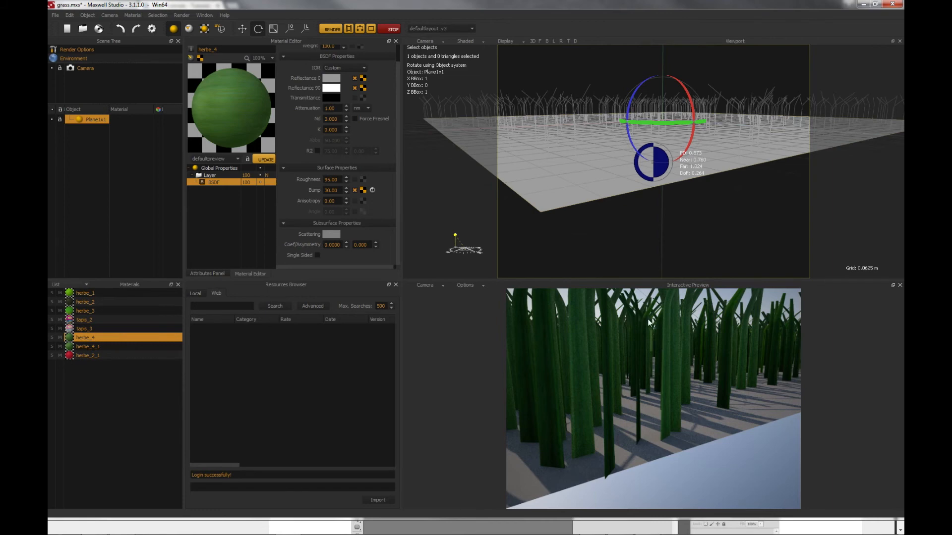
Inspect the flower bitmap and its channel in the Reflectance 0 texture of the tapis_2 material
{"action": "left_click_drag", "start_coordinate": [632, 192], "coordinate": [610, 253], "text": "alt"}
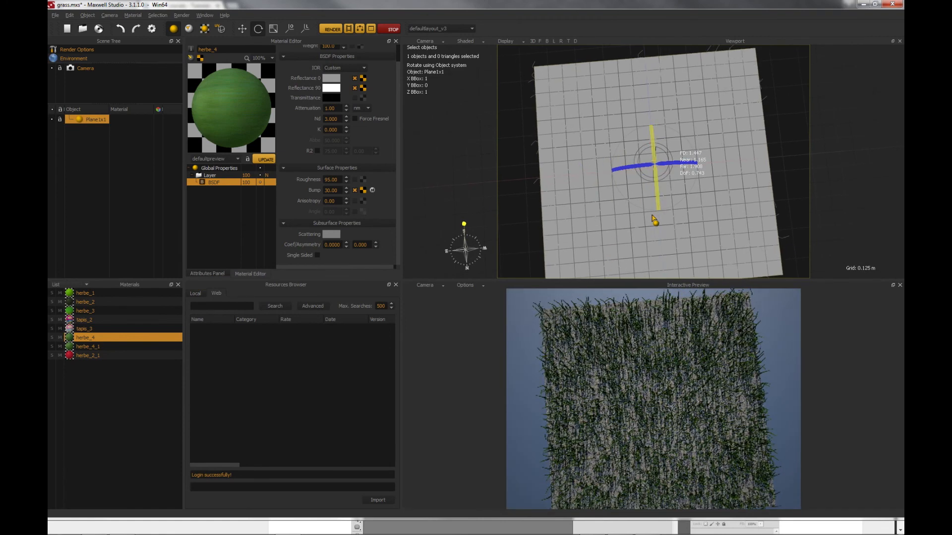
{"action": "left_click_drag", "start_coordinate": [641, 230], "coordinate": [634, 221], "text": "alt"}
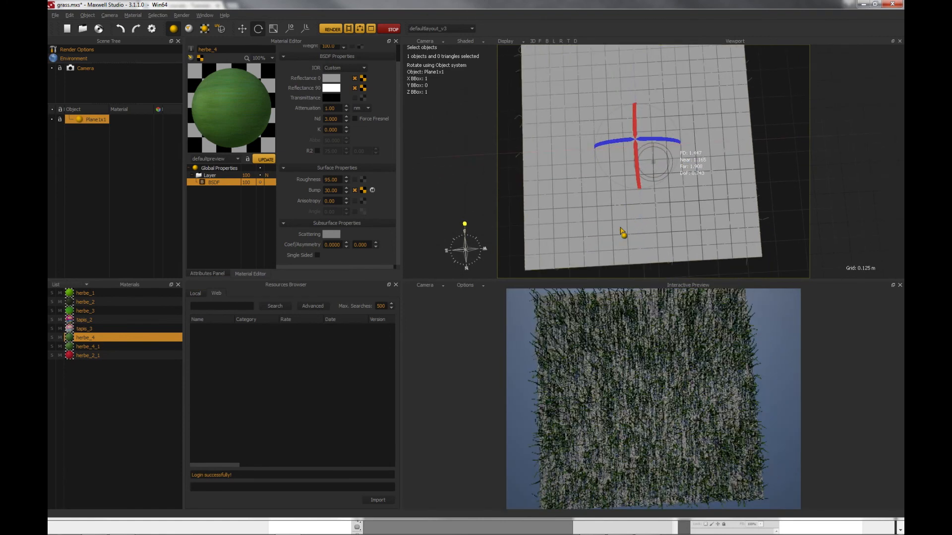
{"action": "left_click", "coordinate": [92, 320]}
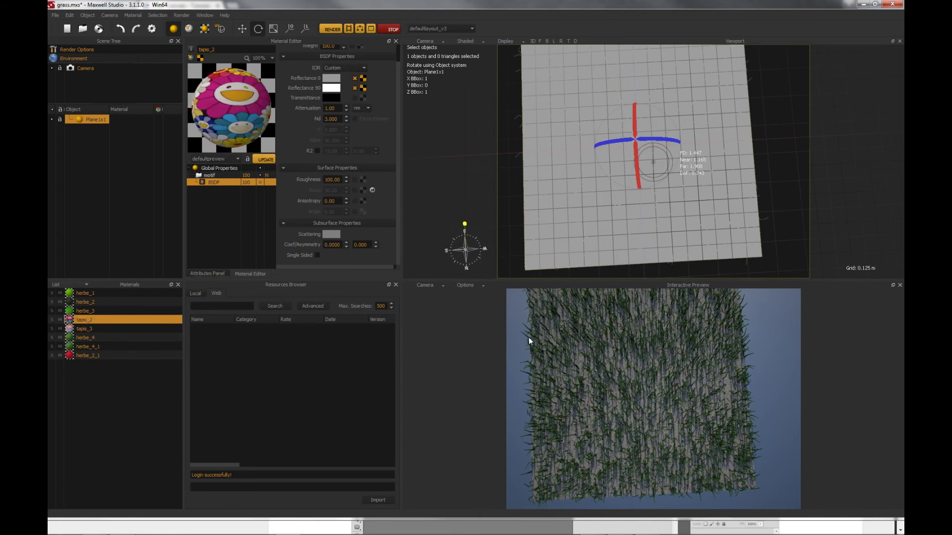
{"action": "left_click", "coordinate": [363, 79]}
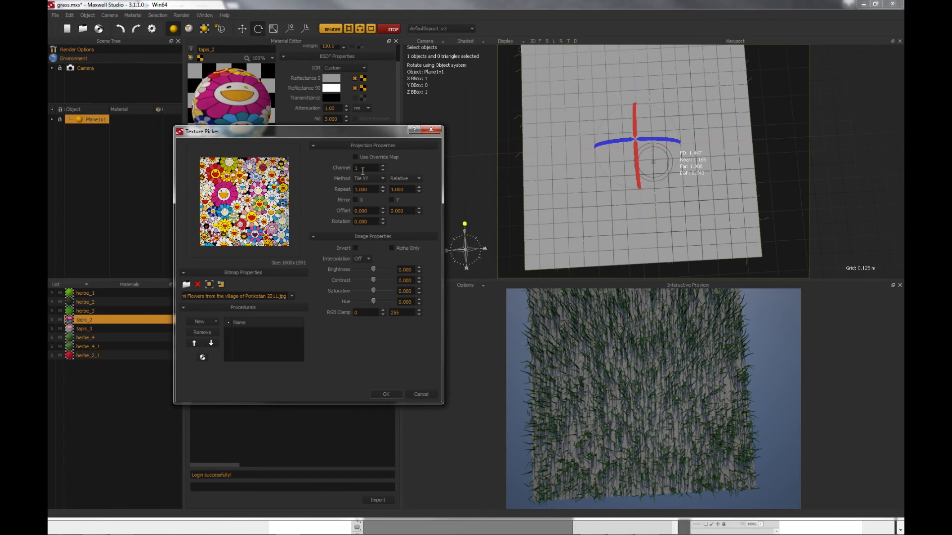
{"action": "left_click", "coordinate": [394, 392]}
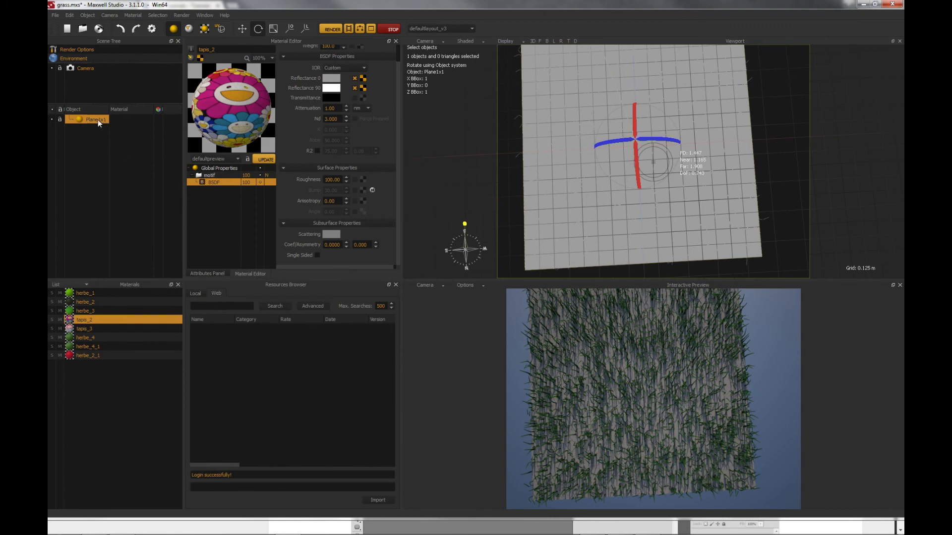
Assign tapis_2 as the grass Material of the plane's MaxwellGrass modifier and clear its Backface Material
{"action": "left_click", "coordinate": [203, 273]}
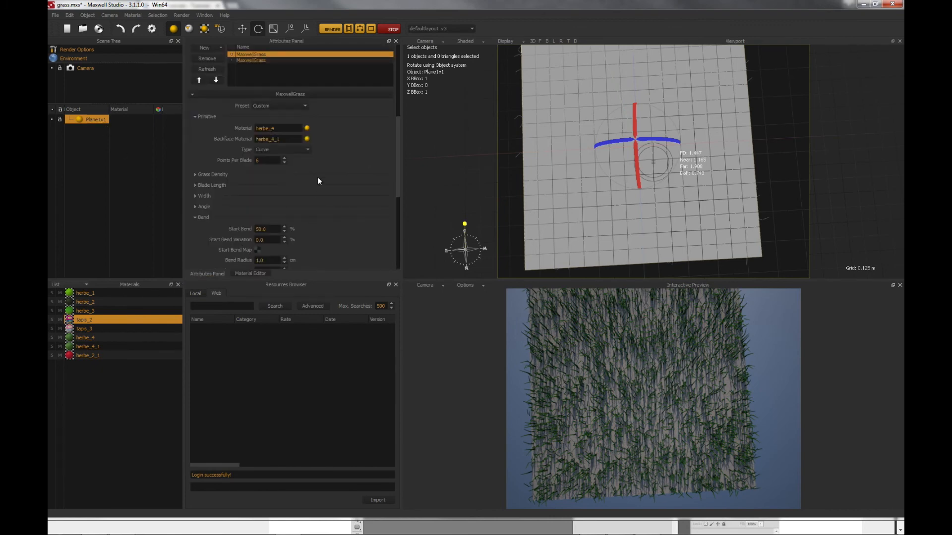
{"action": "left_click", "coordinate": [307, 128]}
{"action": "left_click", "coordinate": [453, 239]}
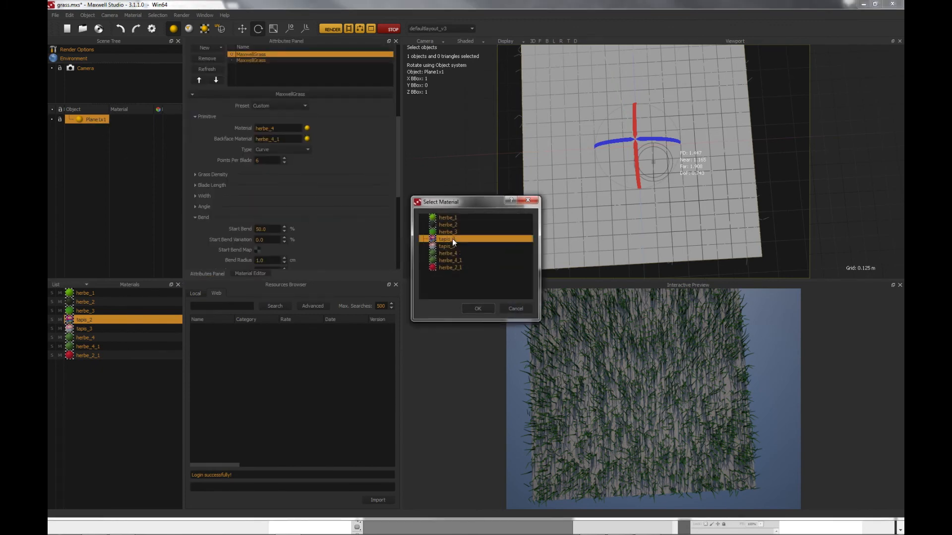
{"action": "left_click", "coordinate": [491, 313]}
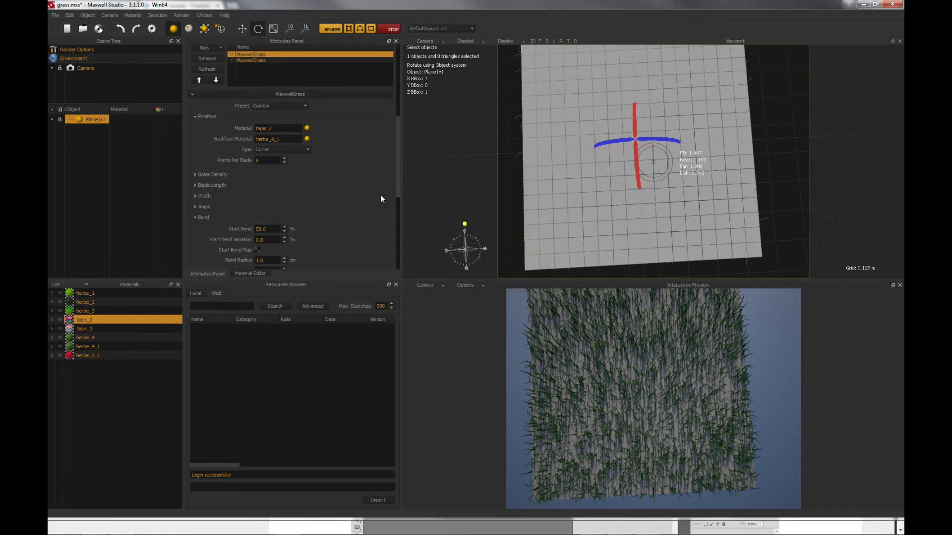
{"action": "left_click_drag", "start_coordinate": [284, 139], "coordinate": [250, 136]}
{"action": "key", "text": "BackSpace"}
{"action": "left_click", "coordinate": [351, 138]}
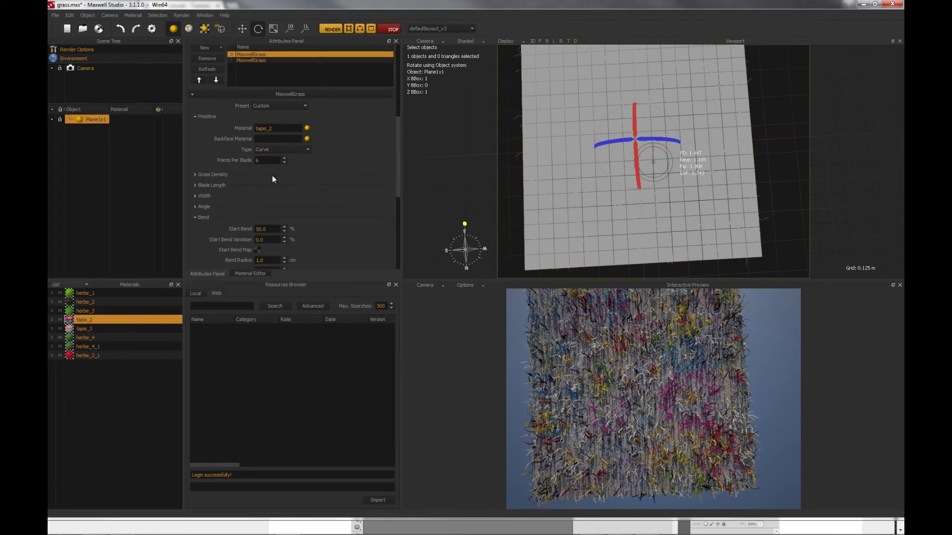
Set the Grass Density to 15000 blades/m2
{"action": "left_click", "coordinate": [213, 174]}
{"action": "left_click_drag", "start_coordinate": [268, 187], "coordinate": [243, 186]}
{"action": "type", "text": "15"}
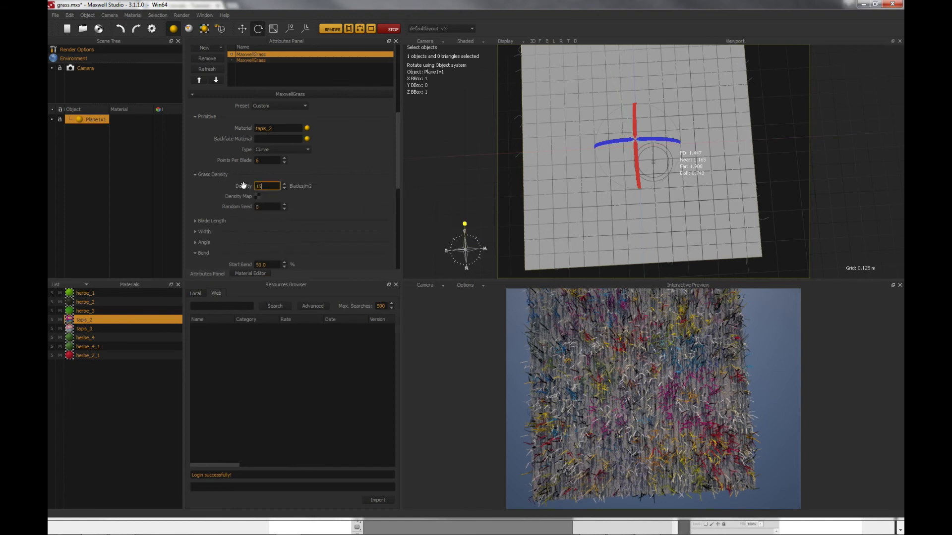
{"action": "type", "text": "00"}
{"action": "key", "text": "Return"}
{"action": "left_click", "coordinate": [262, 186]}
{"action": "type", "text": "0"}
{"action": "key", "text": "Return"}
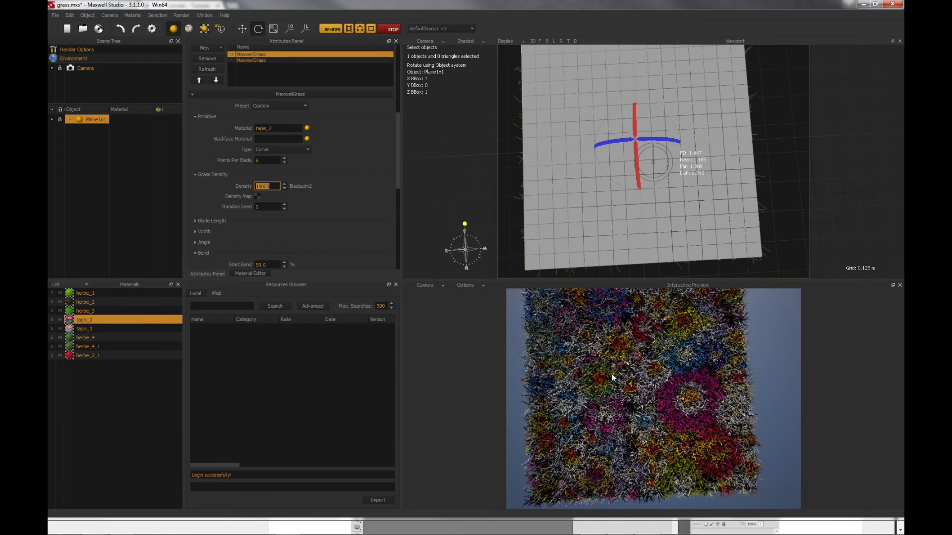
Compare the flower bitmap in tapis_2's Reflectance 0 texture with the rendered carpet and examine the blades from the side
{"action": "left_click", "coordinate": [94, 318]}
{"action": "double_click", "coordinate": [97, 320]}
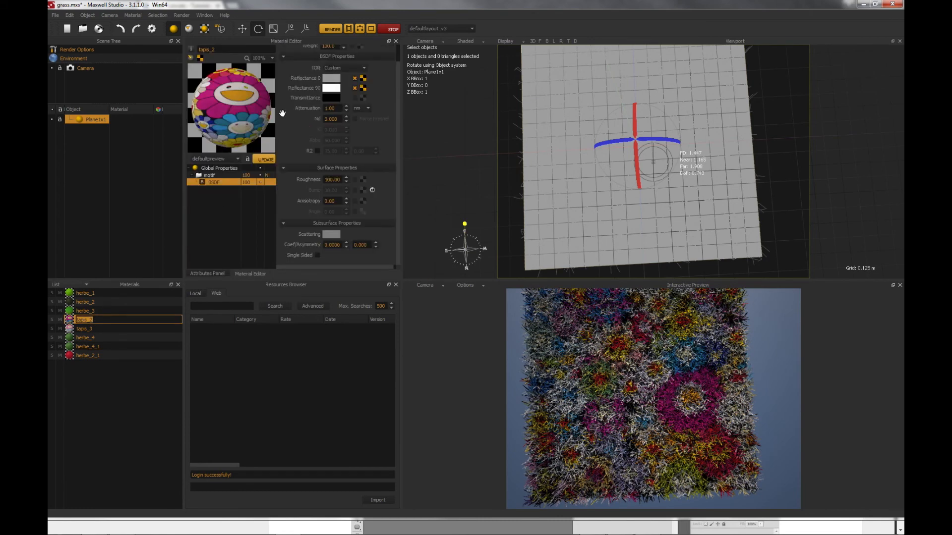
{"action": "left_click", "coordinate": [363, 78]}
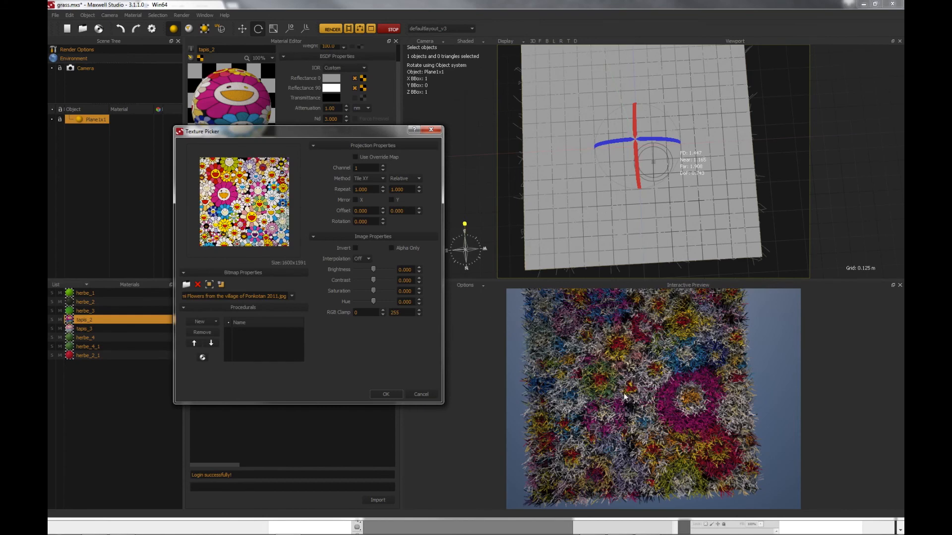
{"action": "left_click", "coordinate": [386, 394]}
{"action": "left_click_drag", "start_coordinate": [584, 250], "coordinate": [718, 185], "text": "alt"}
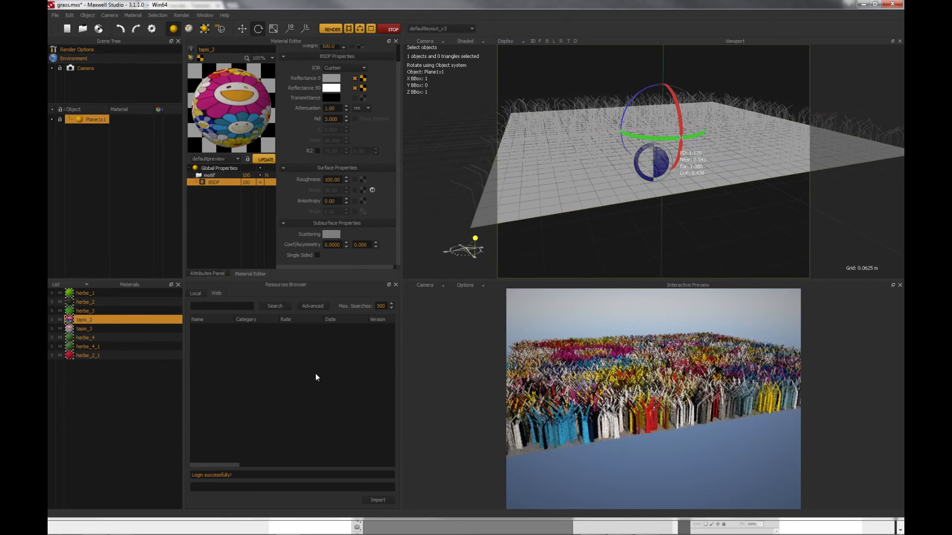
Inspect the Reflectance 0 textures and channels of both layers in tapis_3: the flower bitmap and the gradient
{"action": "left_click", "coordinate": [79, 329]}
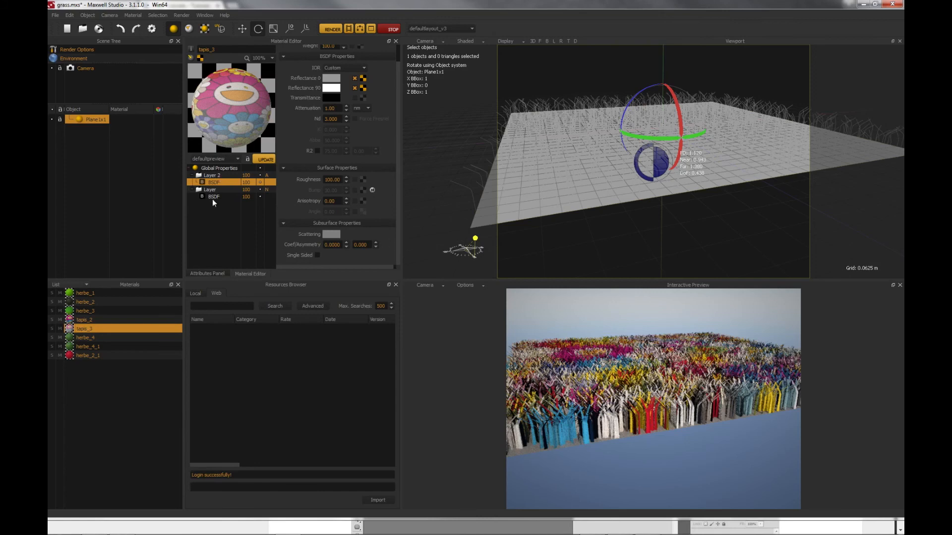
{"action": "left_click", "coordinate": [363, 78]}
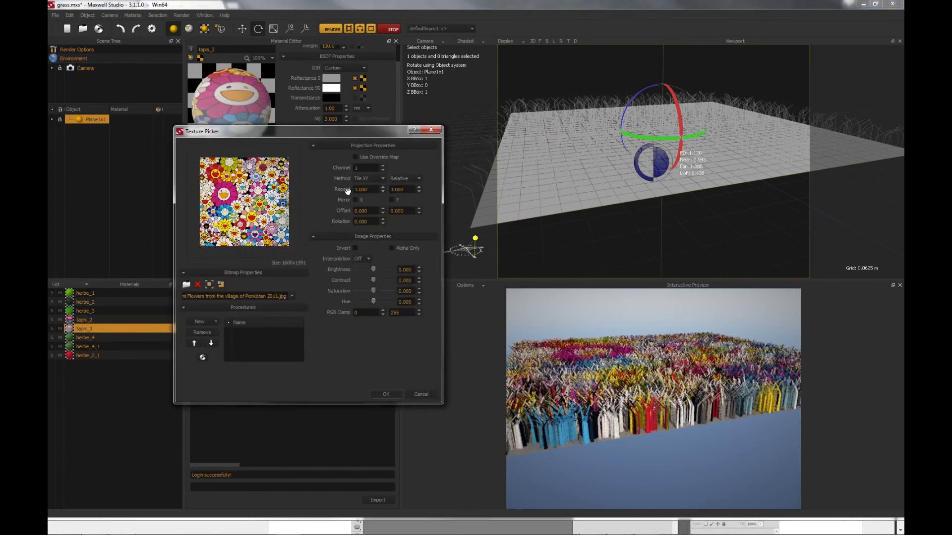
{"action": "left_click", "coordinate": [362, 169]}
{"action": "left_click", "coordinate": [398, 394]}
{"action": "left_click", "coordinate": [221, 197]}
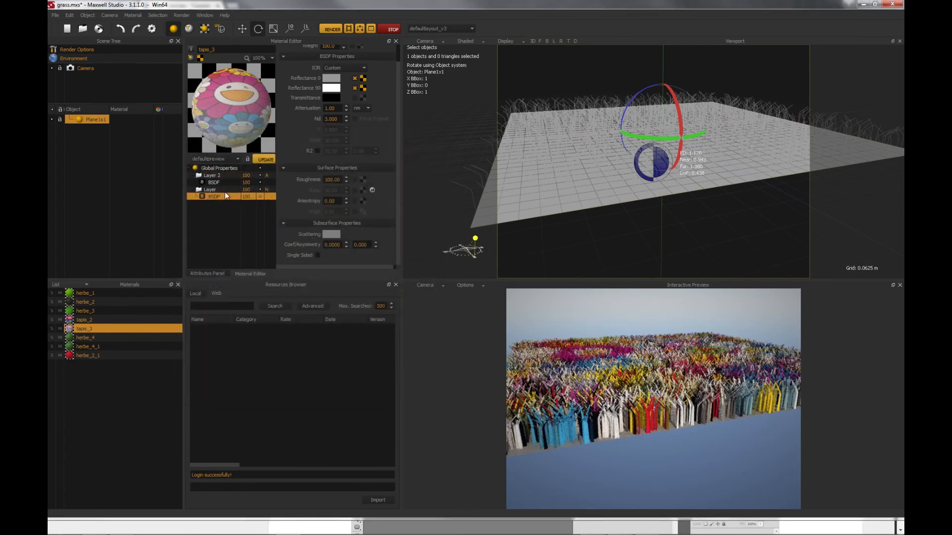
{"action": "left_click", "coordinate": [363, 78]}
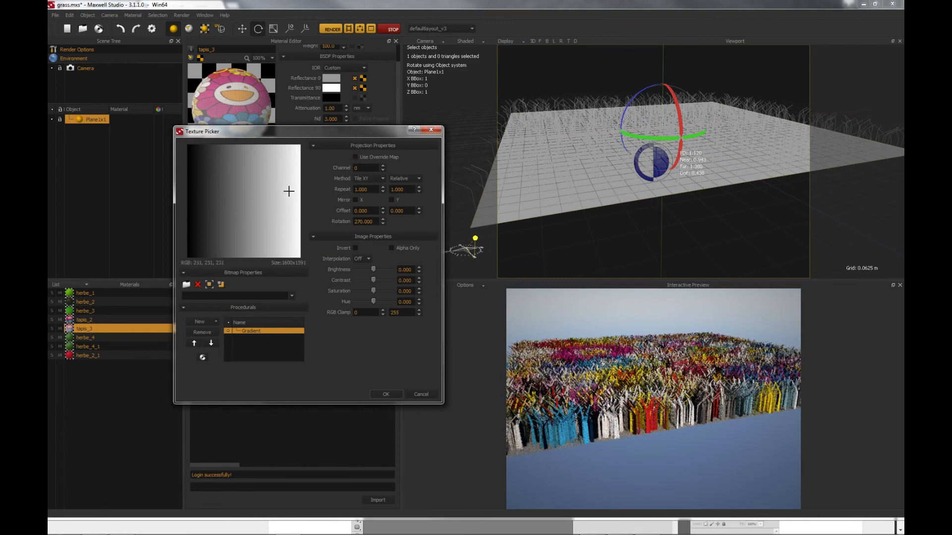
{"action": "left_click", "coordinate": [422, 394]}
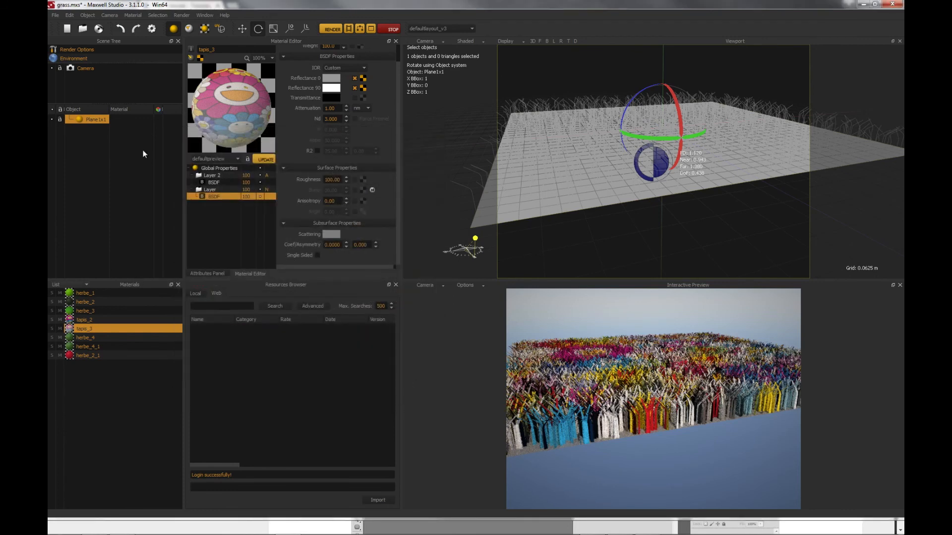
Assign tapis_3 as the plane's grass Material and check the carpet pattern from above
{"action": "left_click", "coordinate": [83, 119]}
{"action": "left_click", "coordinate": [217, 273]}
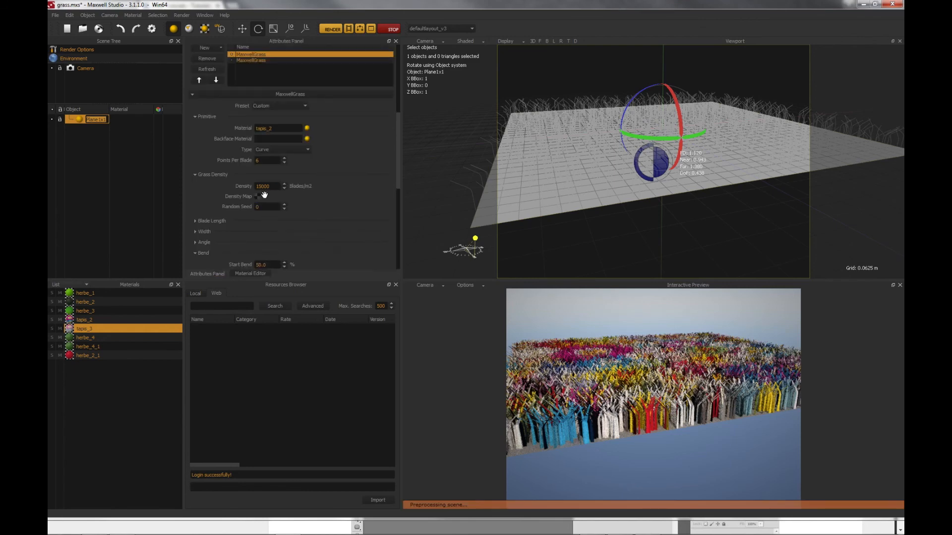
{"action": "left_click", "coordinate": [307, 128]}
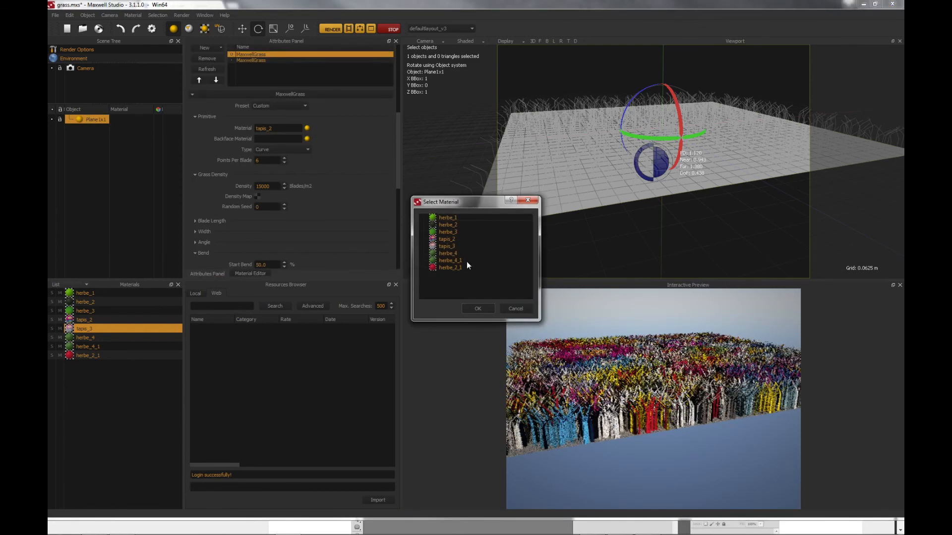
{"action": "left_click", "coordinate": [452, 245]}
{"action": "left_click", "coordinate": [480, 308]}
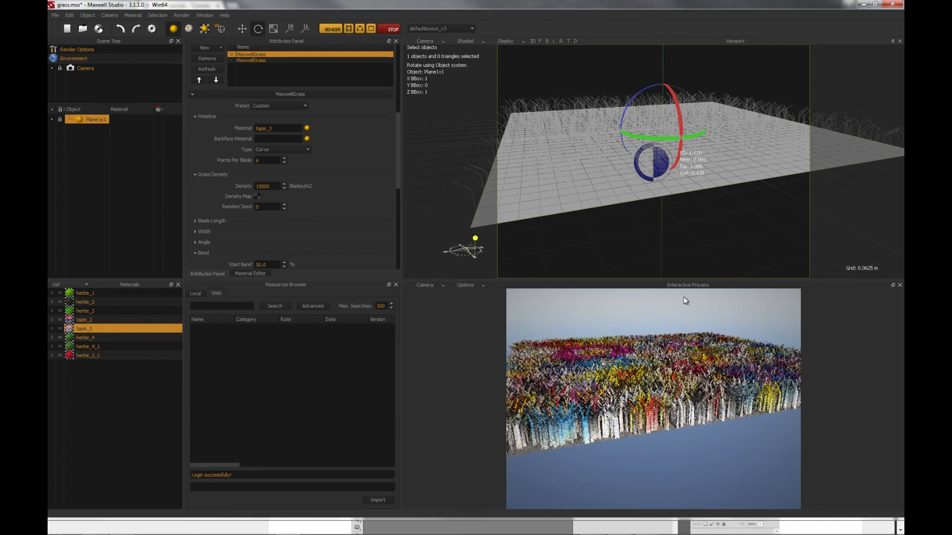
{"action": "left_click_drag", "start_coordinate": [705, 172], "coordinate": [604, 212], "text": "alt"}
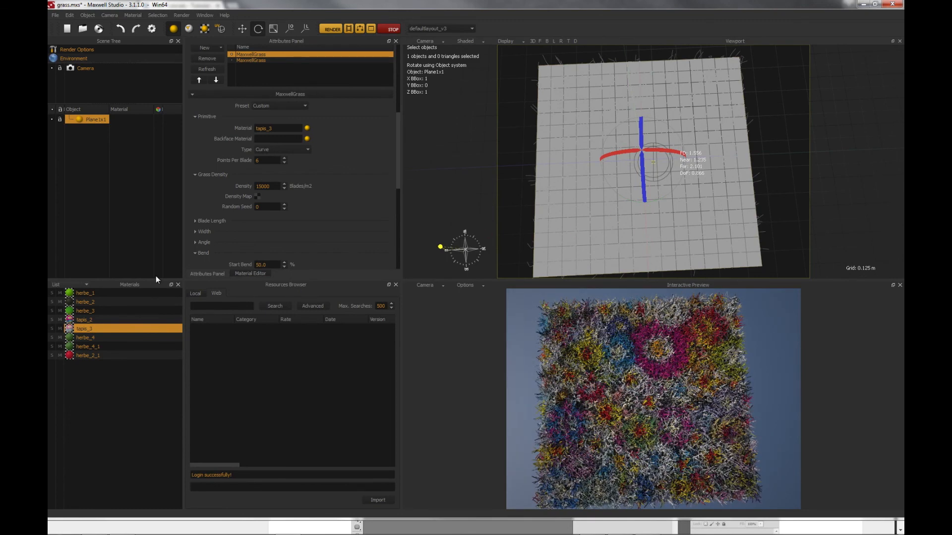
Set the blade Tip Width to 4 mm and the Root Width to 8 mm
{"action": "left_click_drag", "start_coordinate": [398, 171], "coordinate": [397, 202]}
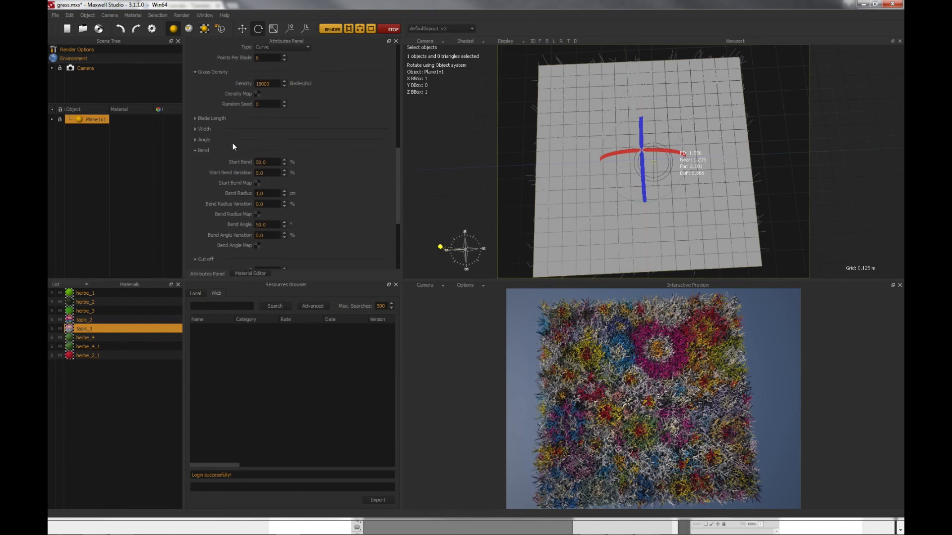
{"action": "left_click", "coordinate": [195, 129]}
{"action": "left_click", "coordinate": [271, 152]}
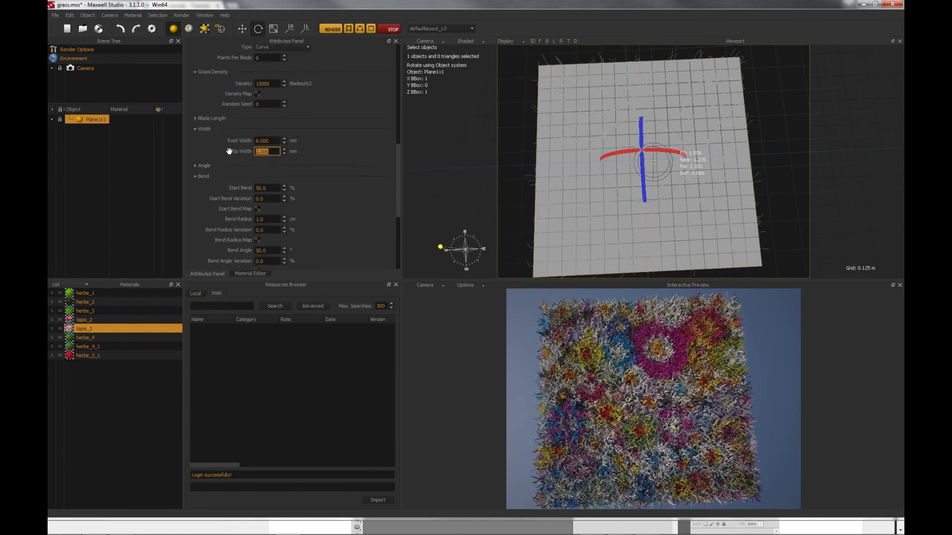
{"action": "type", "text": "4"}
{"action": "left_click", "coordinate": [271, 142]}
{"action": "type", "text": "8"}
{"action": "key", "text": "Return"}
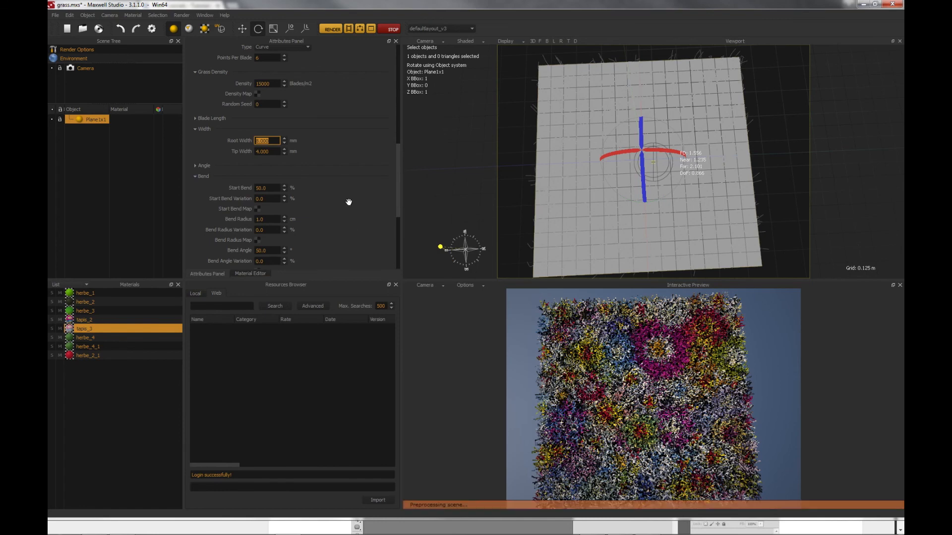
Set the grass Bend Angle to 20° and check the straighter blades from an oblique view
{"action": "left_click_drag", "start_coordinate": [398, 194], "coordinate": [400, 228]}
{"action": "left_click_drag", "start_coordinate": [273, 143], "coordinate": [226, 142]}
{"action": "type", "text": "20"}
{"action": "key", "text": "Return"}
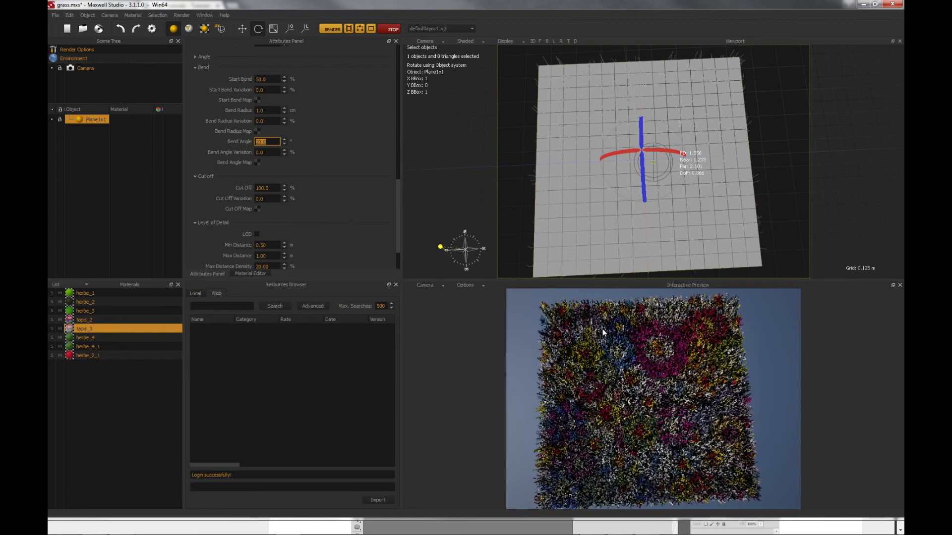
{"action": "left_click_drag", "start_coordinate": [648, 224], "coordinate": [703, 207], "text": "alt"}
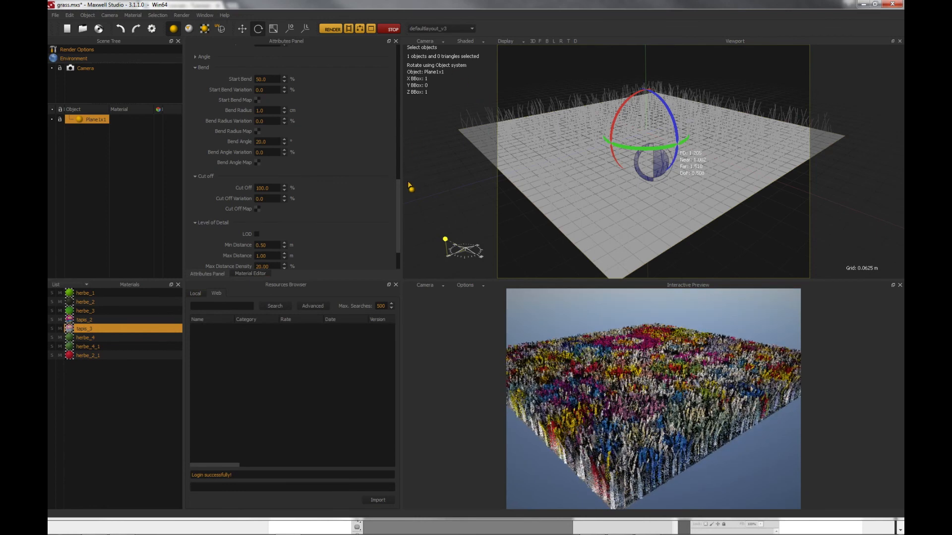
Set the Blade Length to 5 cm and check the shortened carpet pile in the interactive preview
{"action": "left_click_drag", "start_coordinate": [399, 197], "coordinate": [399, 114]}
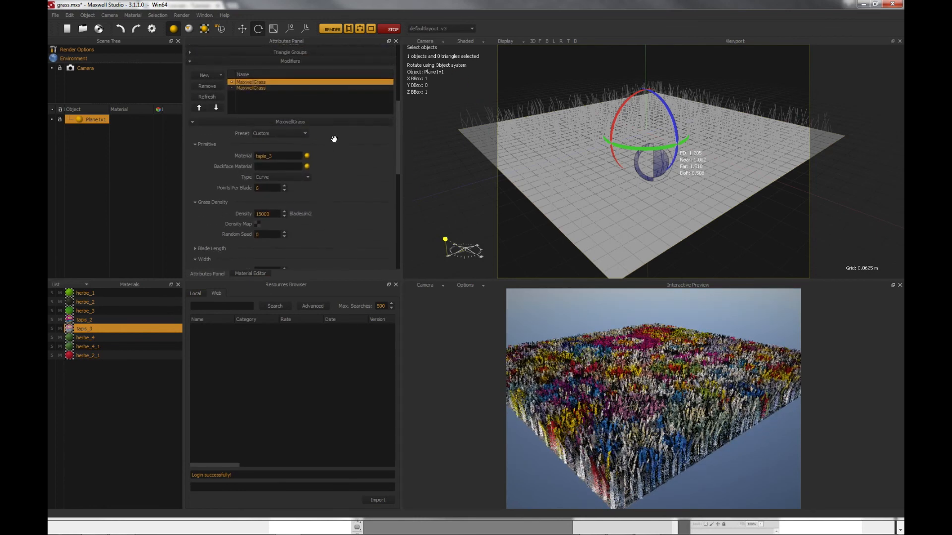
{"action": "left_click_drag", "start_coordinate": [399, 162], "coordinate": [399, 194]}
{"action": "left_click", "coordinate": [199, 153]}
{"action": "left_click_drag", "start_coordinate": [272, 165], "coordinate": [224, 165]}
{"action": "type", "text": "5"}
{"action": "key", "text": "Return"}
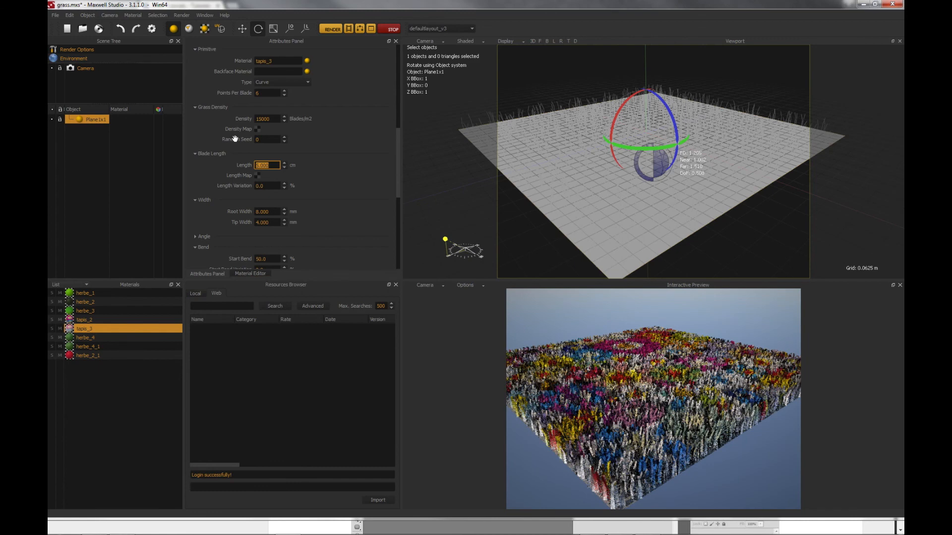
{"action": "left_click_drag", "start_coordinate": [648, 229], "coordinate": [569, 241], "text": "alt"}
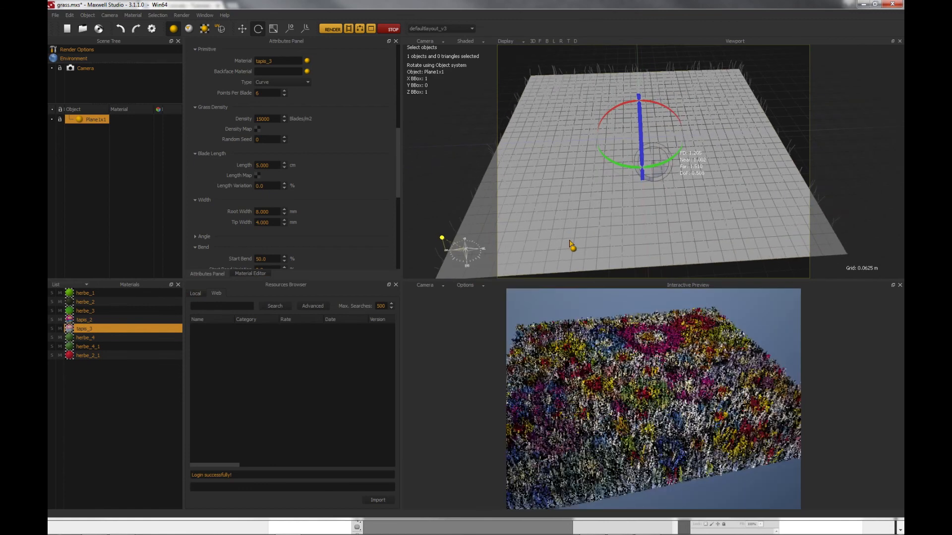